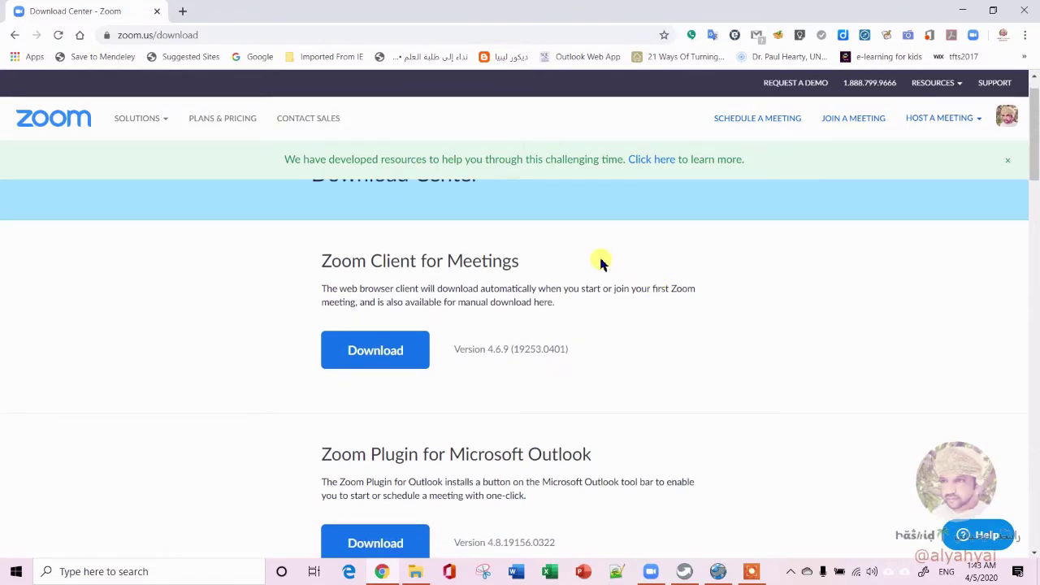
scroll(599, 262, "up", 1)
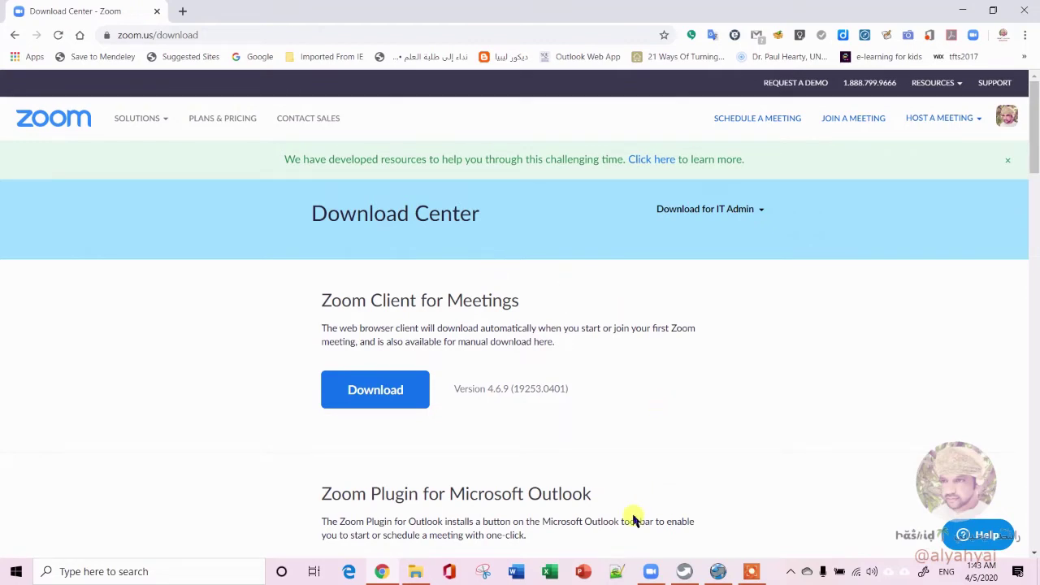
left_click(650, 571)
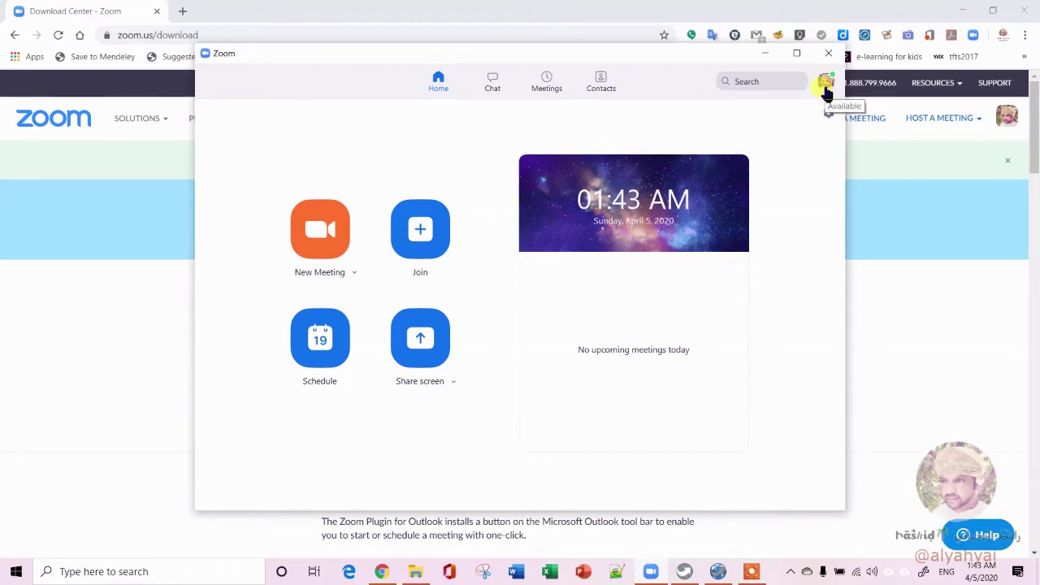
left_click(95, 301)
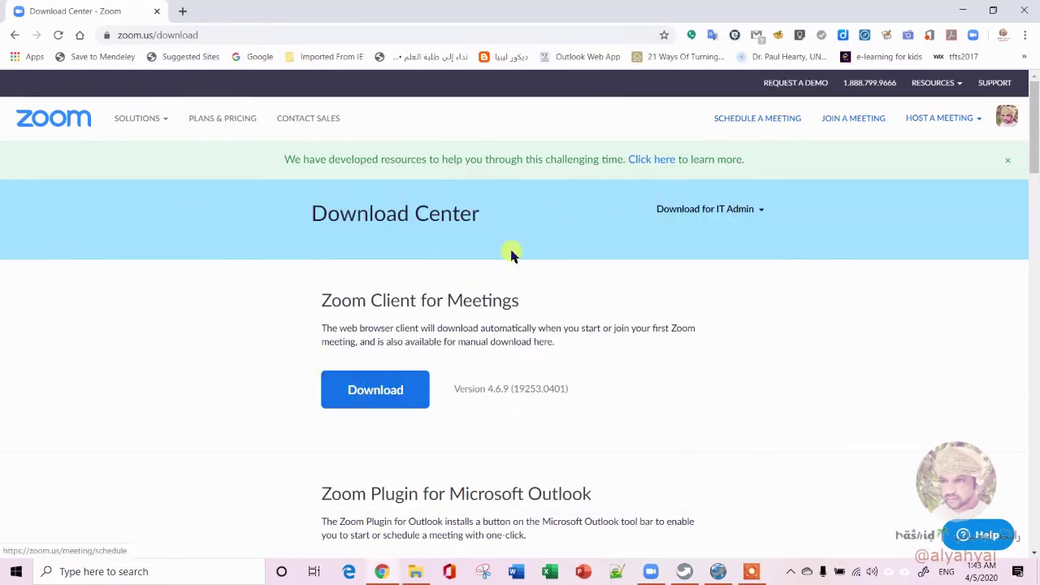
left_click(376, 389)
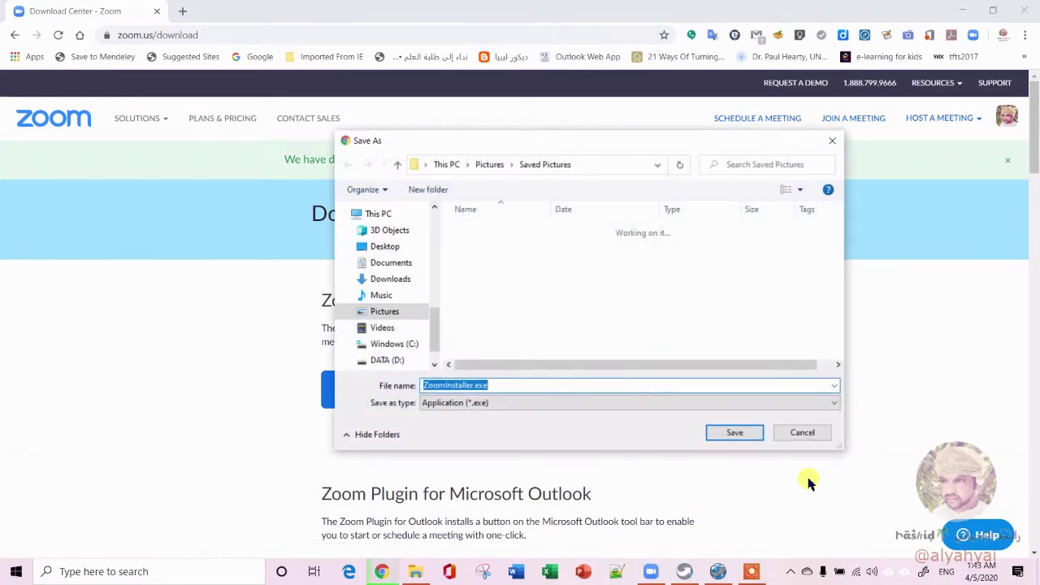
left_click(811, 432)
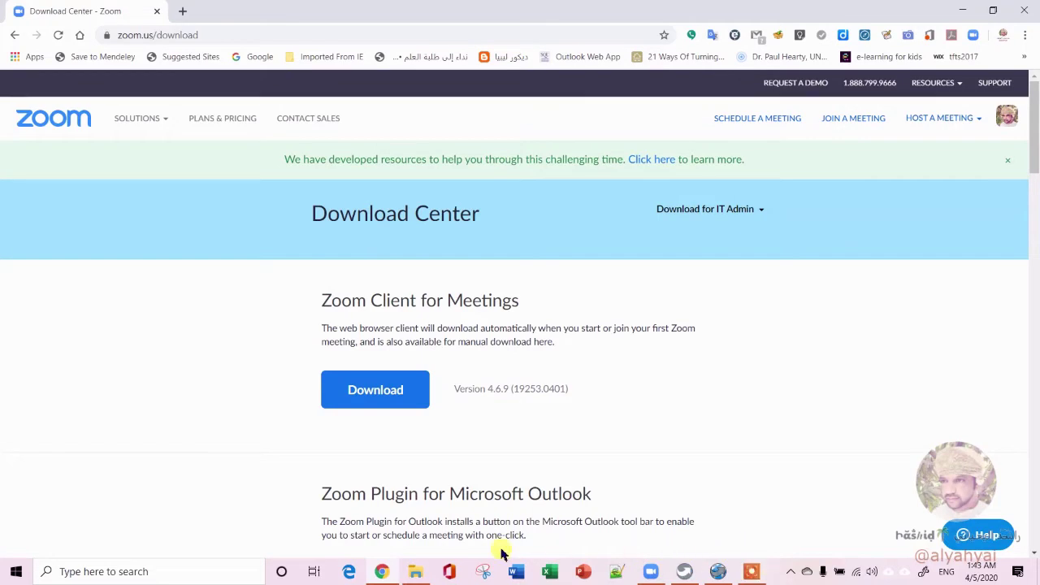
Switch to the Zoom desktop client, open the account's My Profile page in the browser and examine its details
left_click(651, 572)
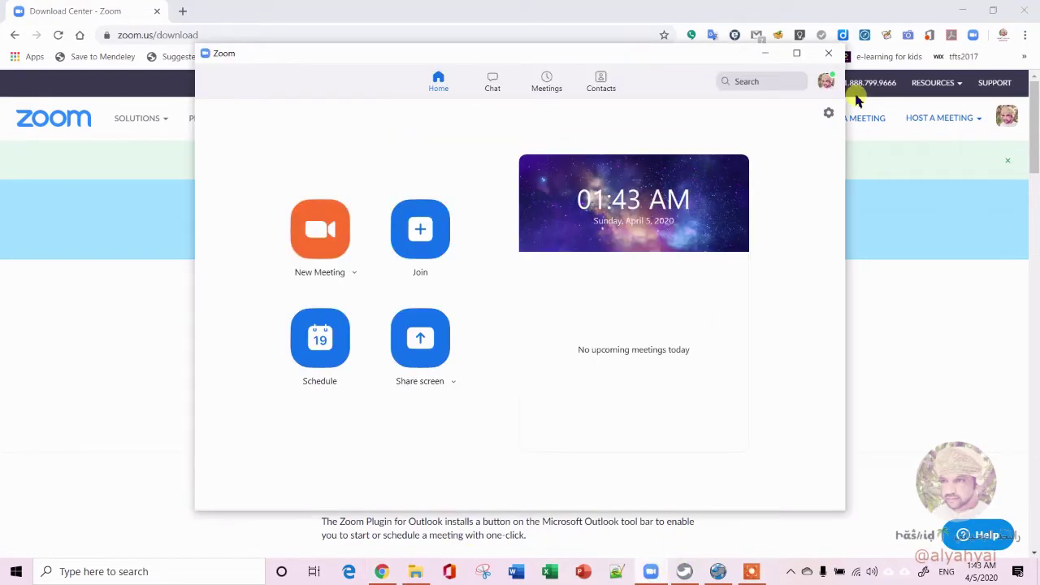
left_click(827, 83)
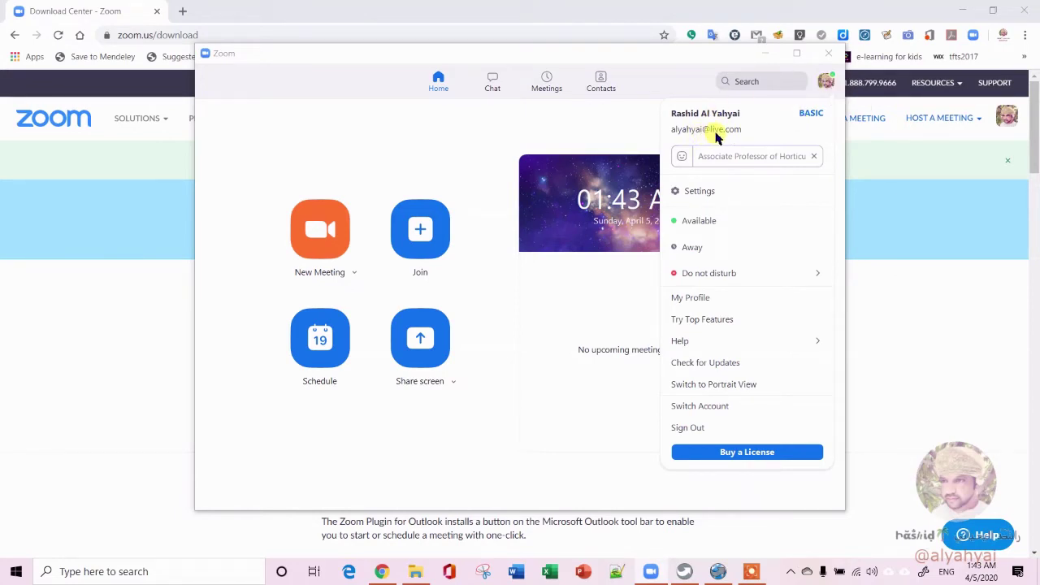
left_click(730, 299)
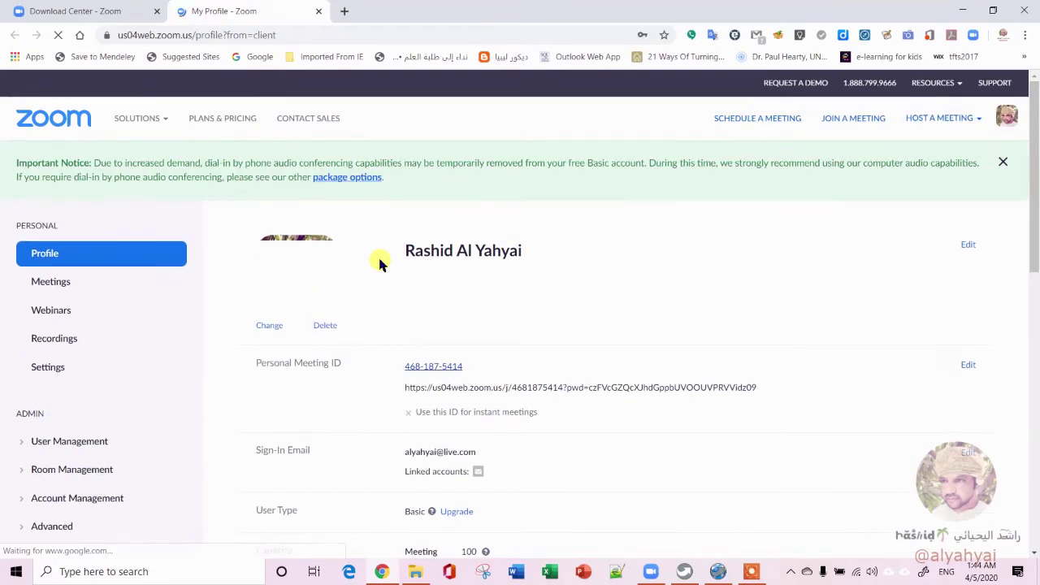
scroll(379, 262, "down", 3)
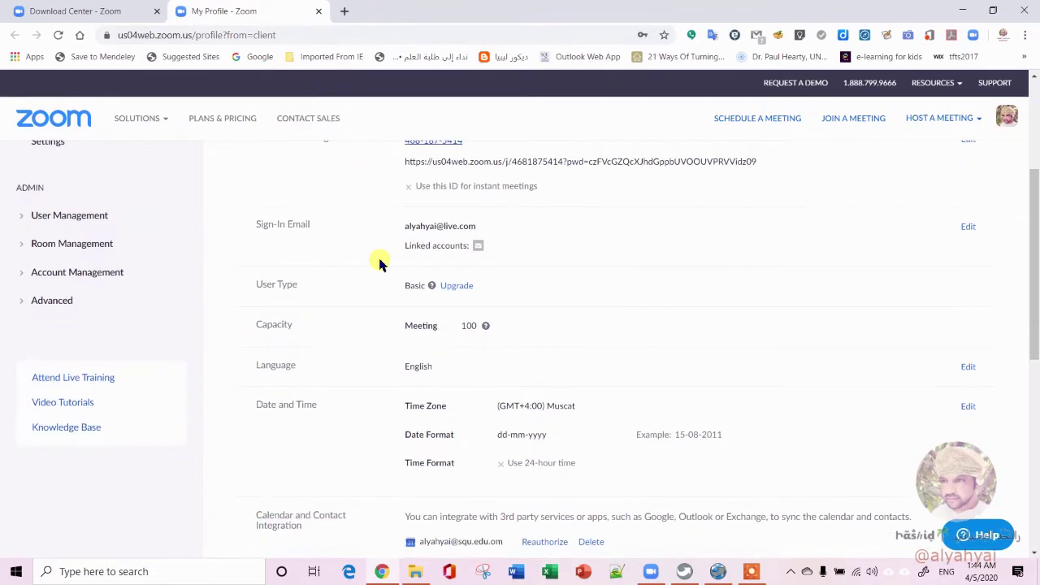
scroll(379, 262, "down", 1)
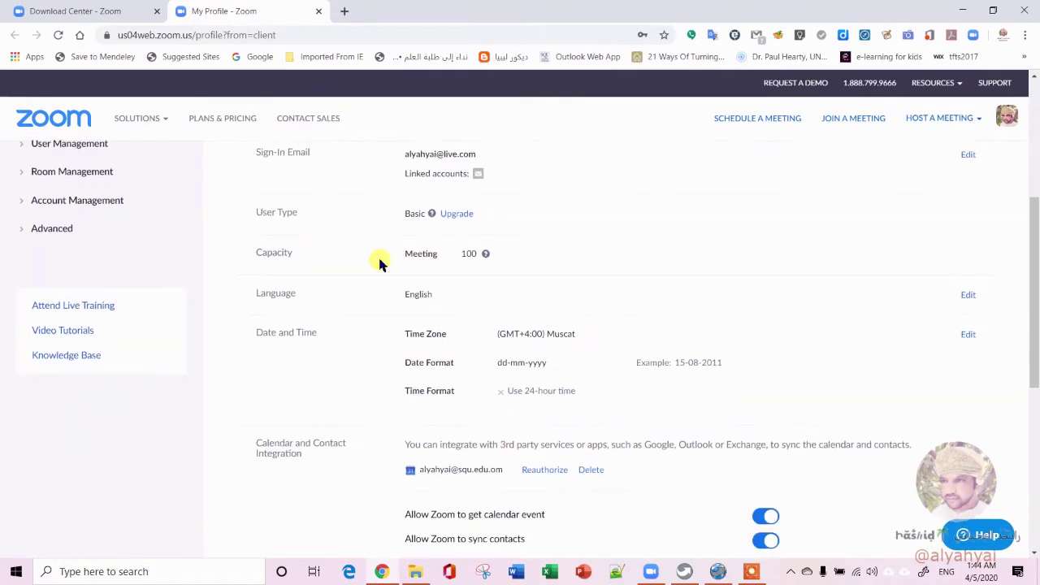
scroll(379, 262, "down", 1)
scroll(379, 263, "down", 3)
scroll(379, 262, "up", 5)
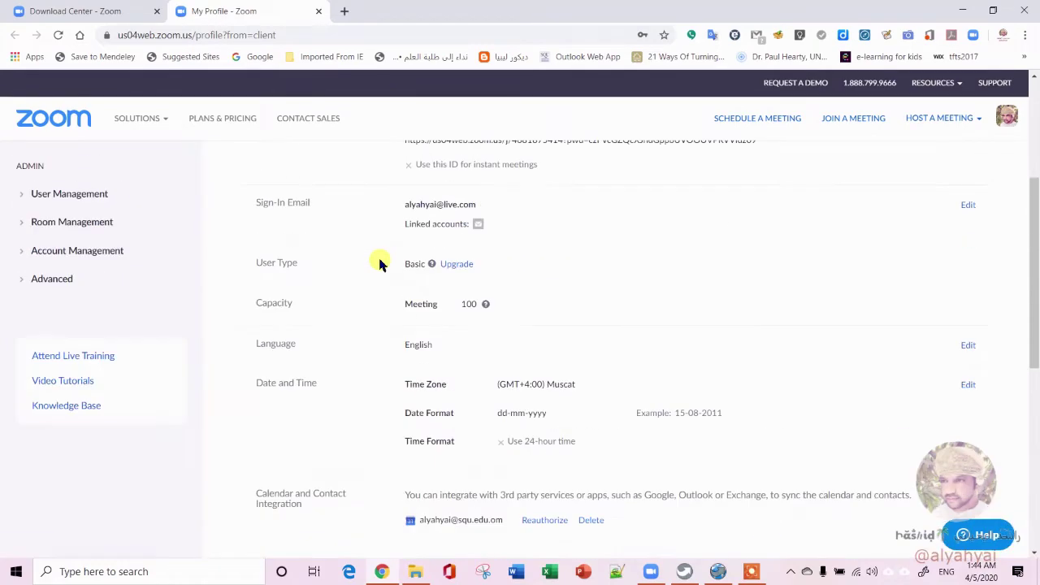
scroll(379, 262, "up", 1)
scroll(380, 263, "down", 1)
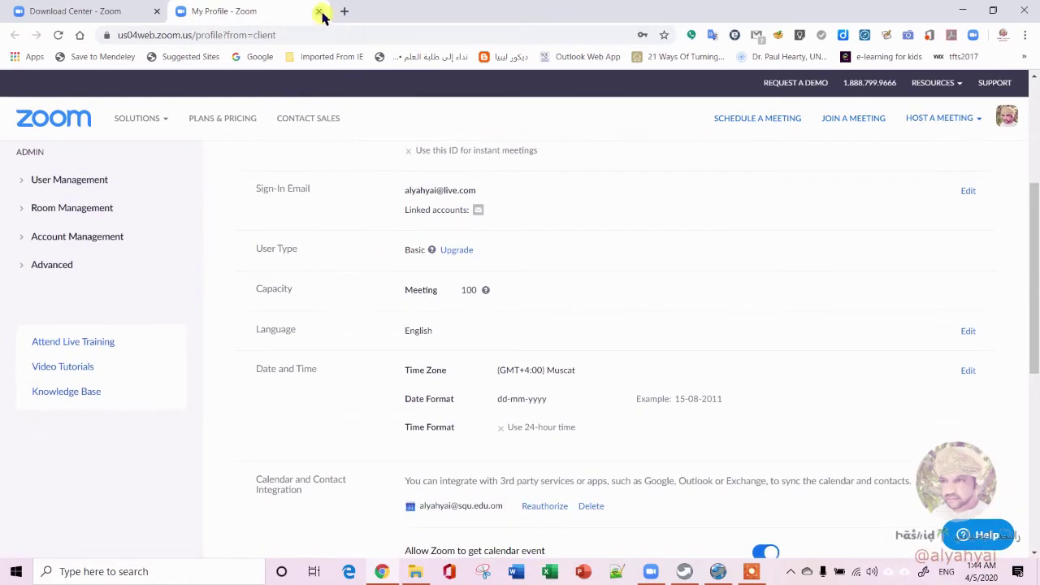
Return to the Zoom desktop client and start a new meeting with the camera off and computer audio joined
left_click(962, 10)
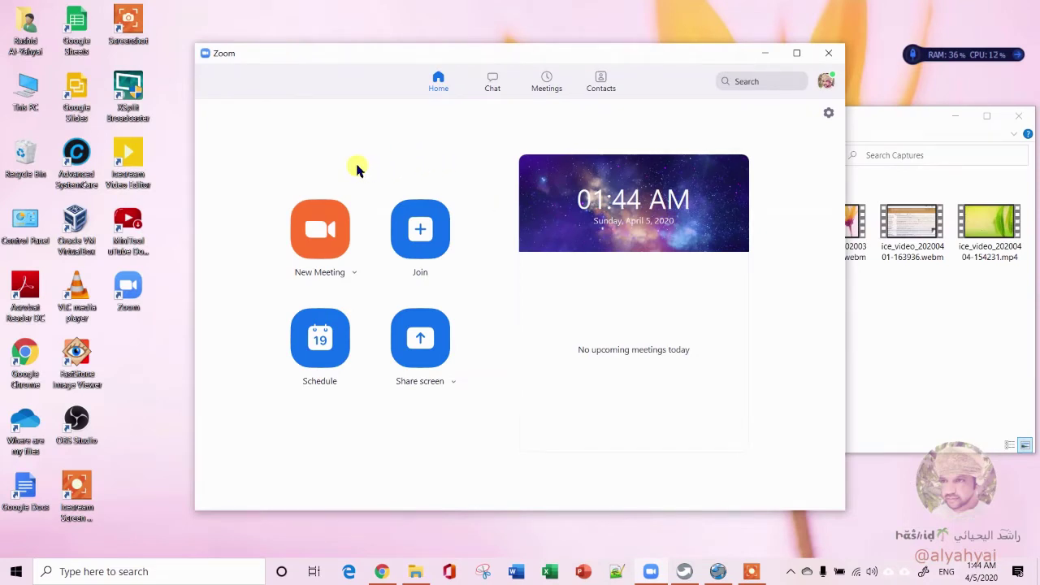
left_click(329, 250)
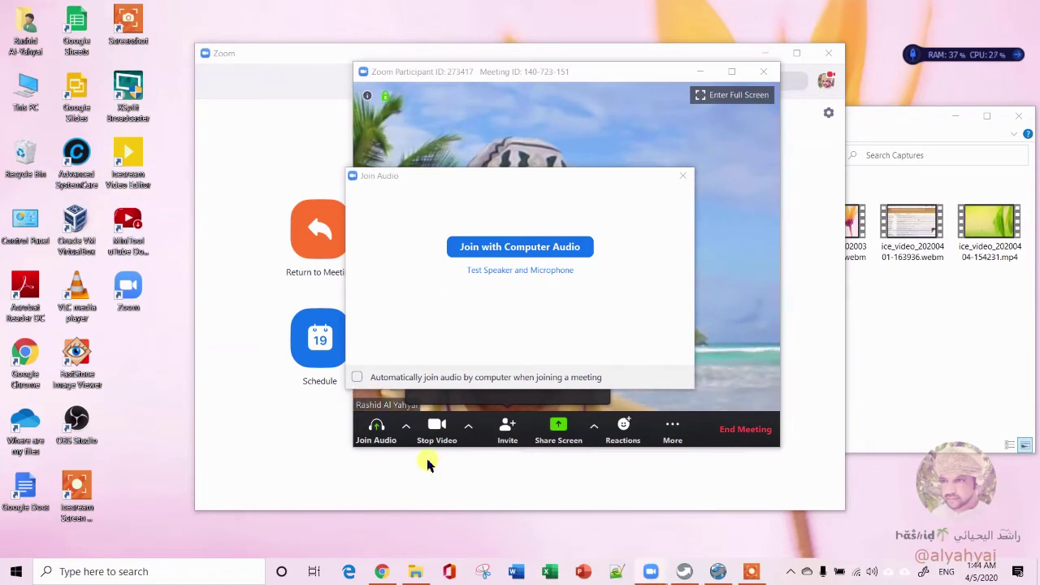
left_click(439, 429)
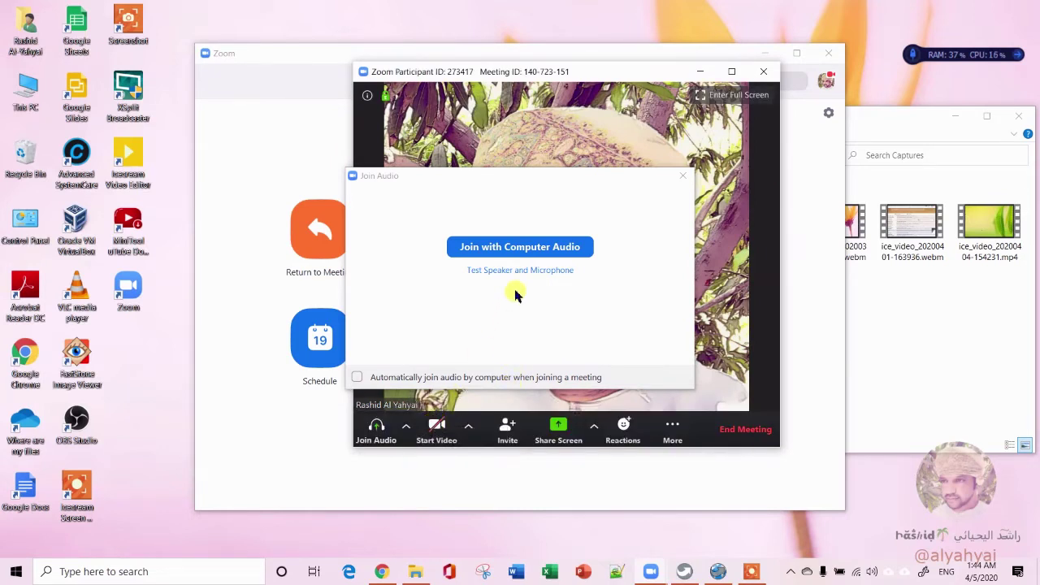
left_click(527, 254)
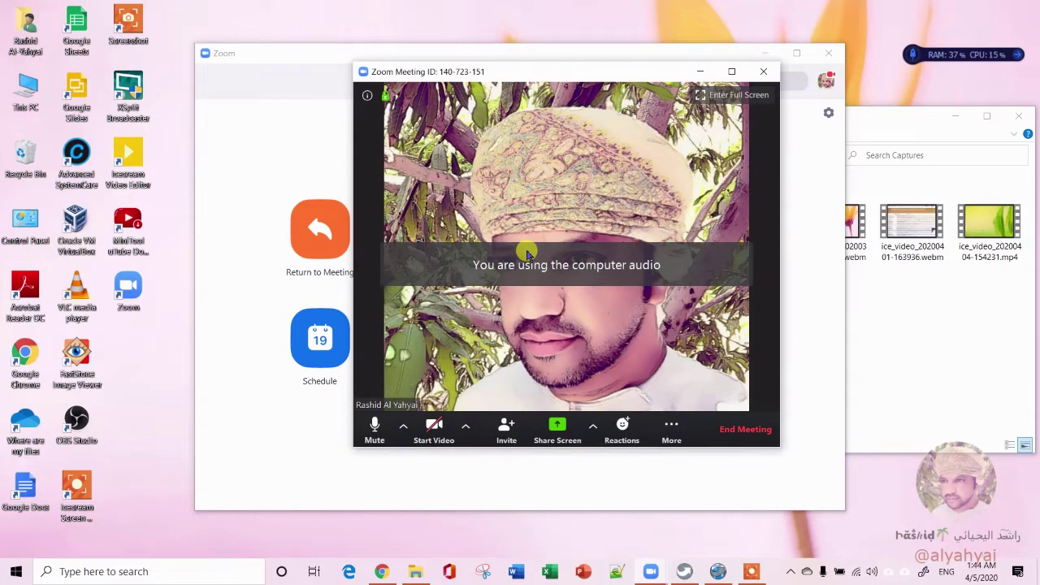
Mute the microphone and turn the camera on in the meeting
left_click(378, 429)
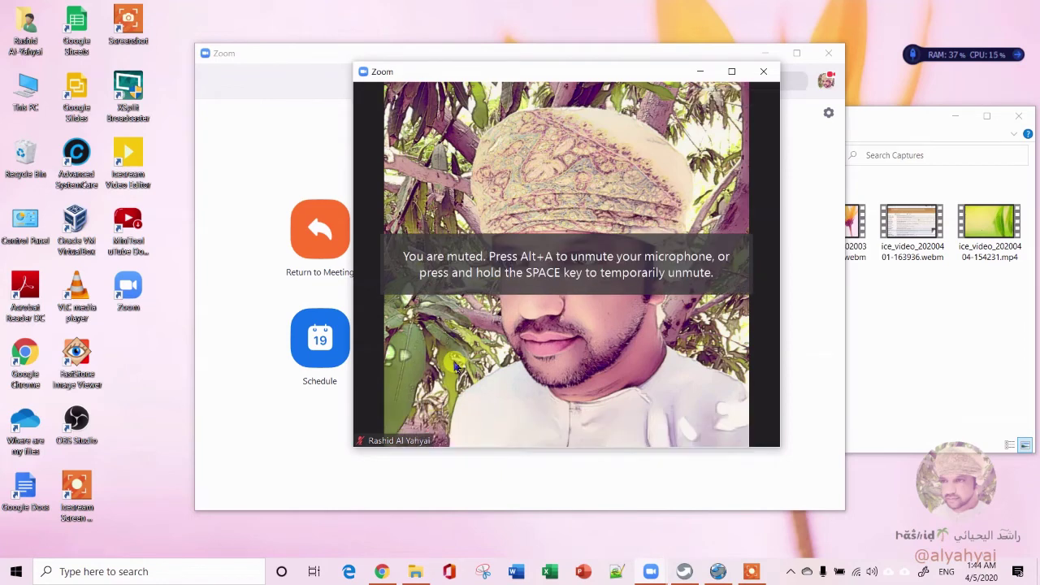
mouse_move(435, 433)
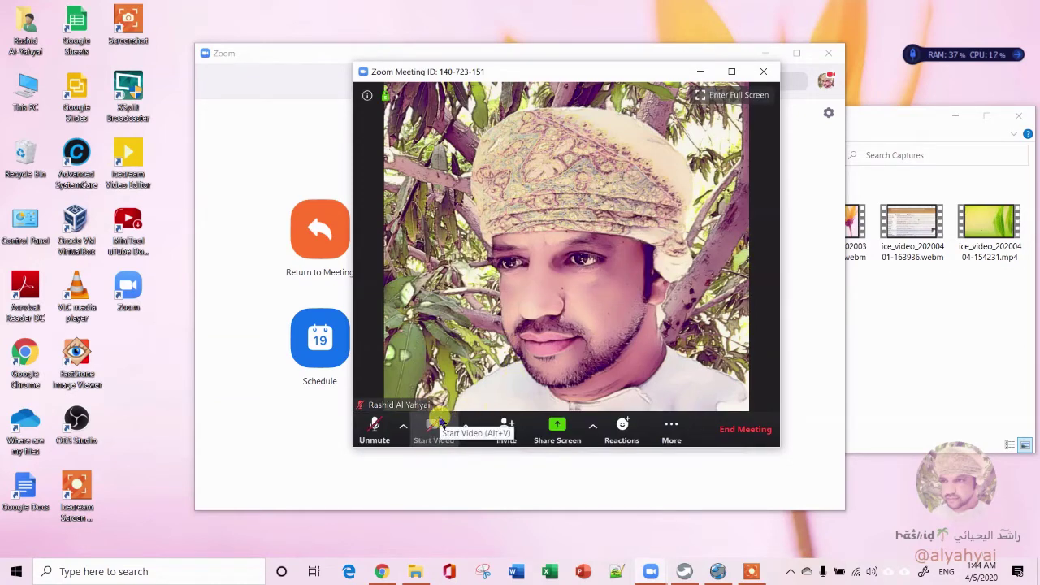
left_click(439, 426)
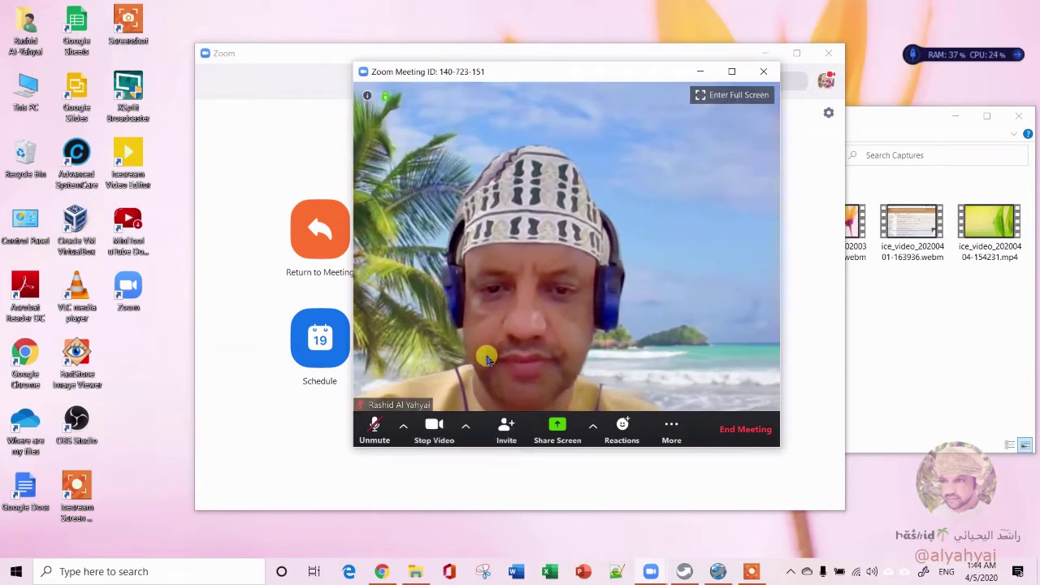
Try the San Francisco, Earth, Beach, Northern Lights and palm tree virtual backgrounds, and set the virtual background to None
left_click(465, 426)
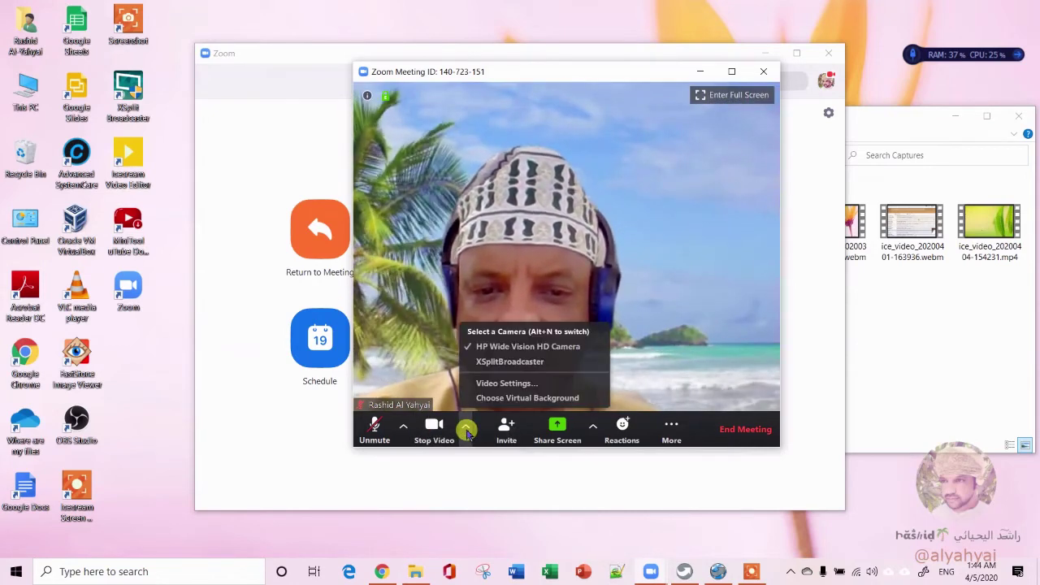
left_click(536, 398)
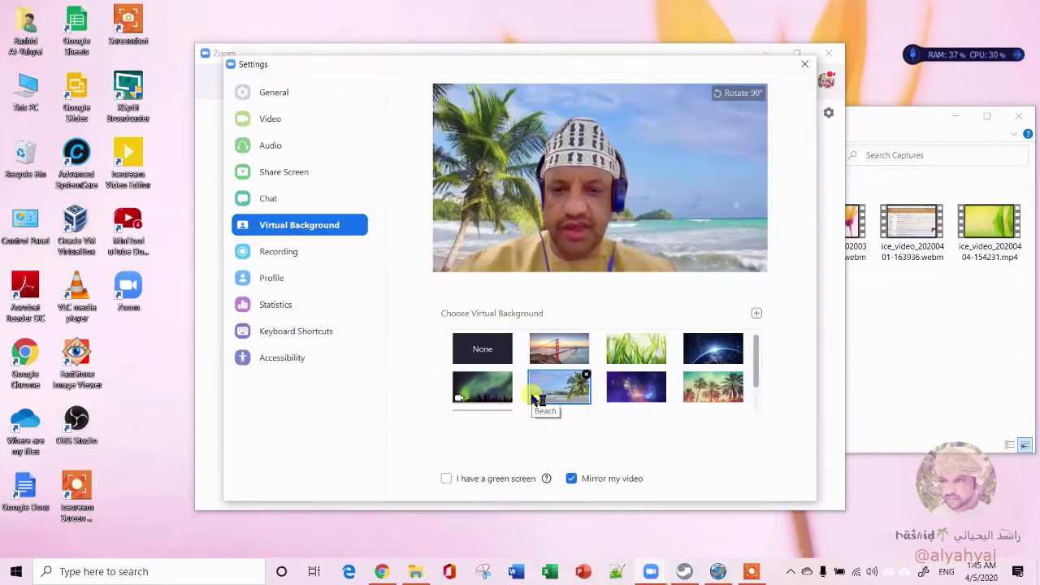
left_click(560, 345)
left_click(697, 348)
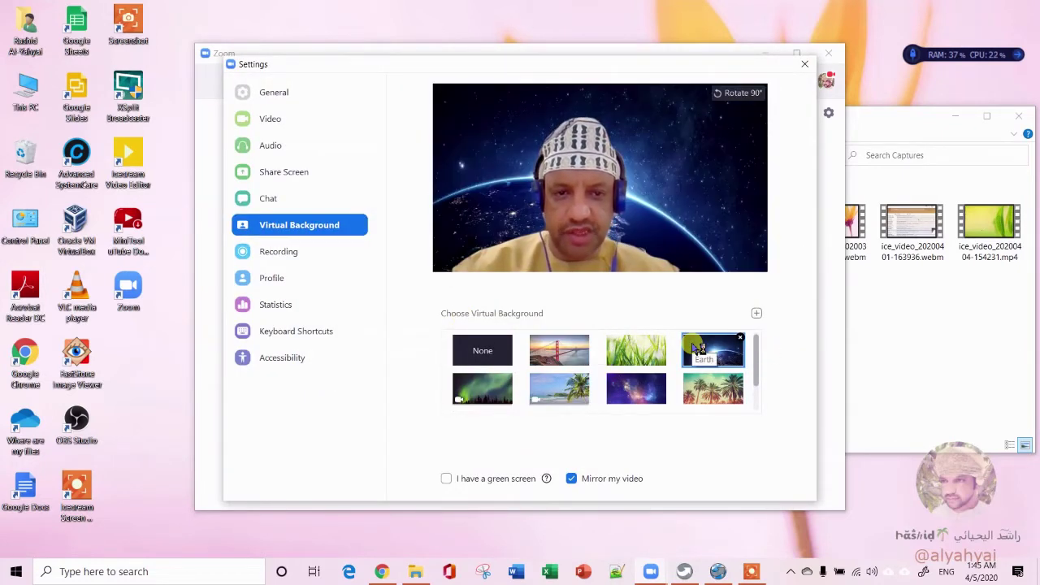
left_click(558, 396)
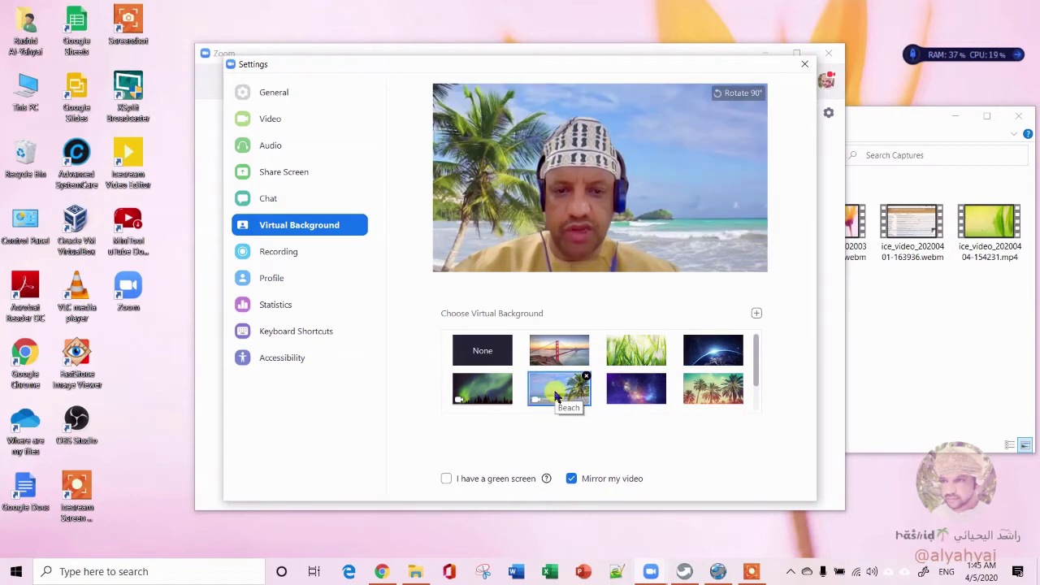
left_click(497, 392)
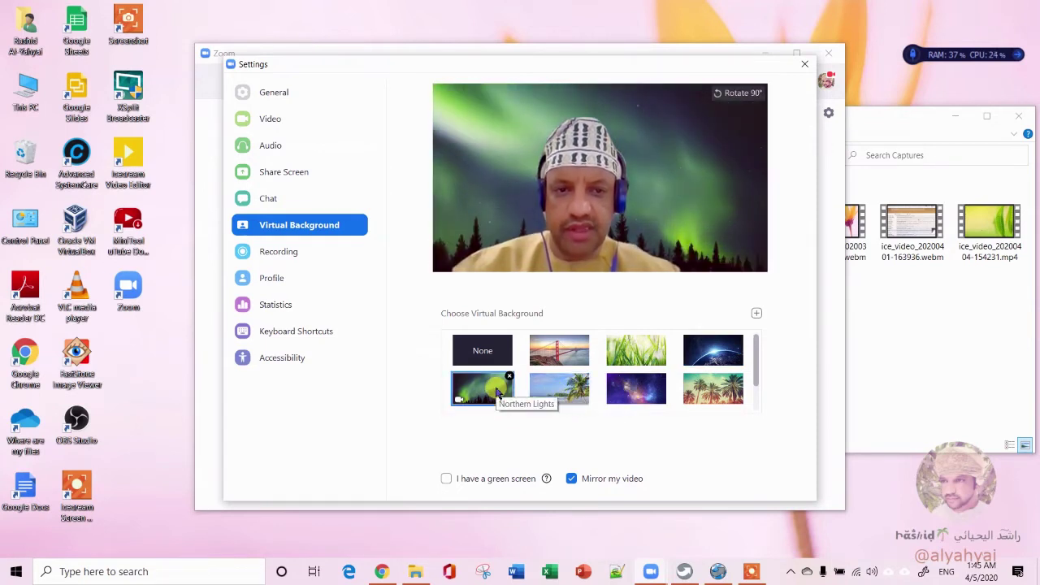
left_click(700, 396)
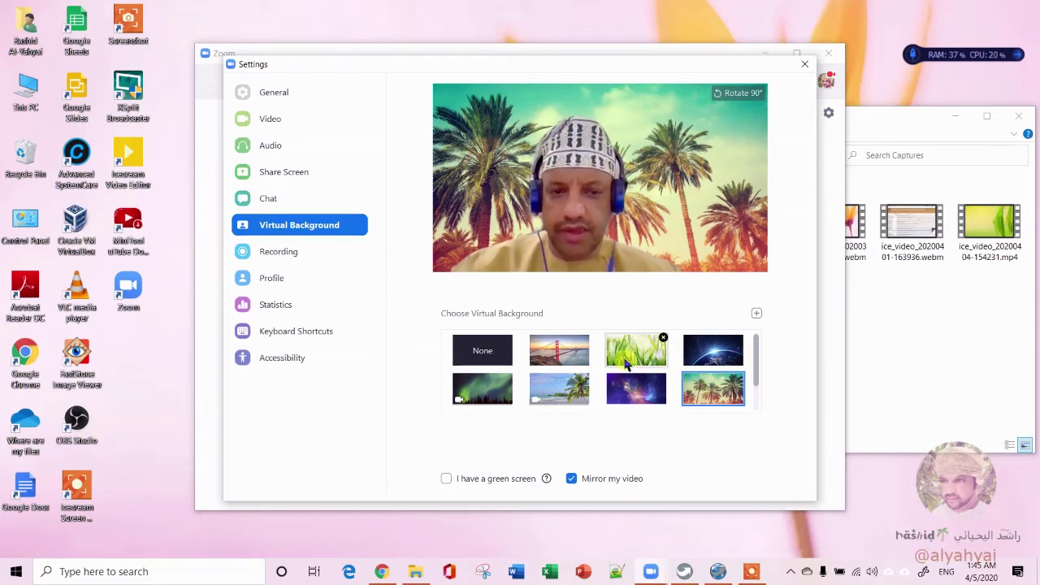
left_click(575, 358)
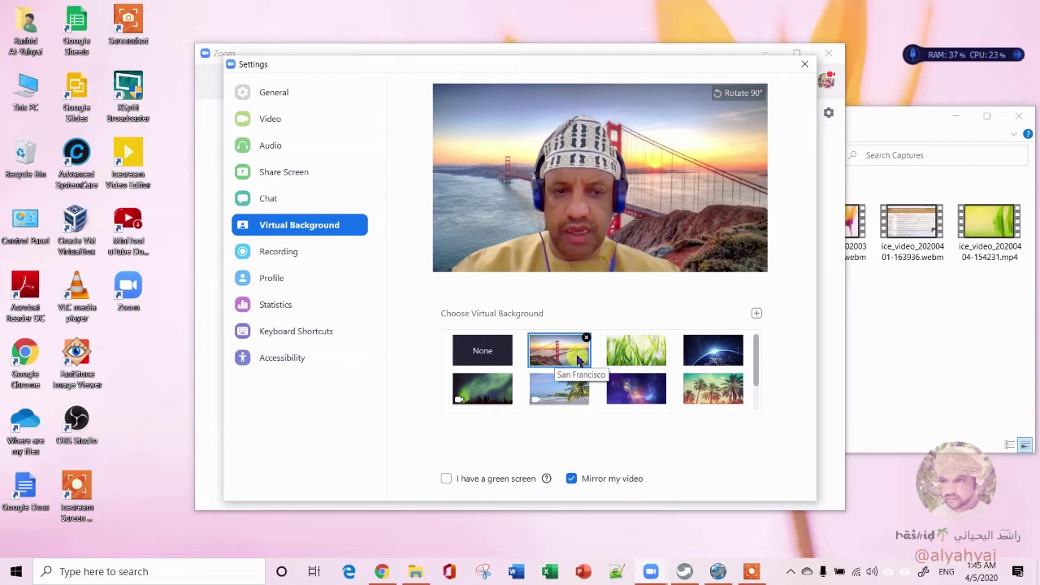
left_click(725, 350)
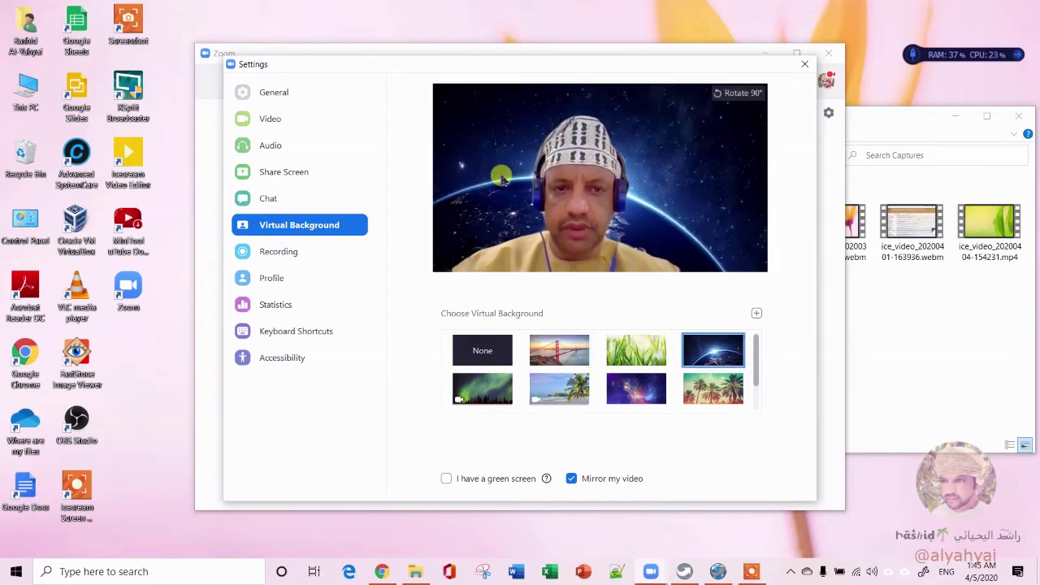
left_click(482, 347)
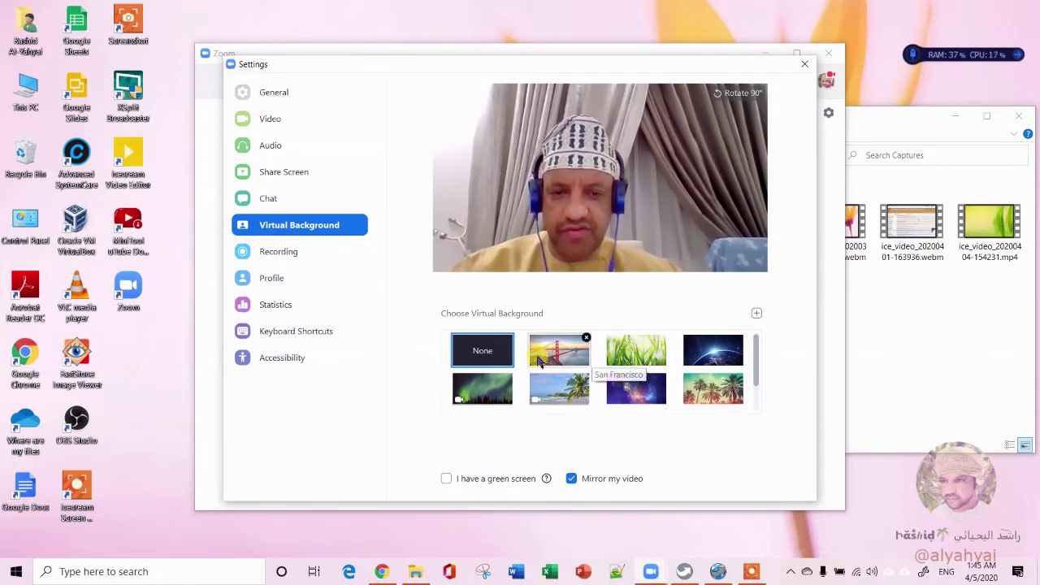
left_click(755, 316)
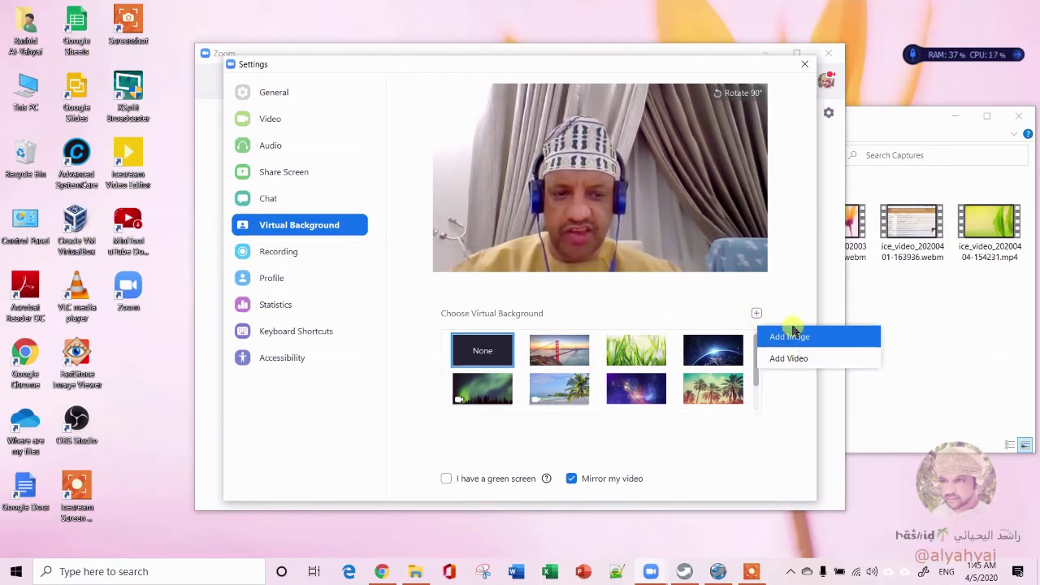
left_click(384, 457)
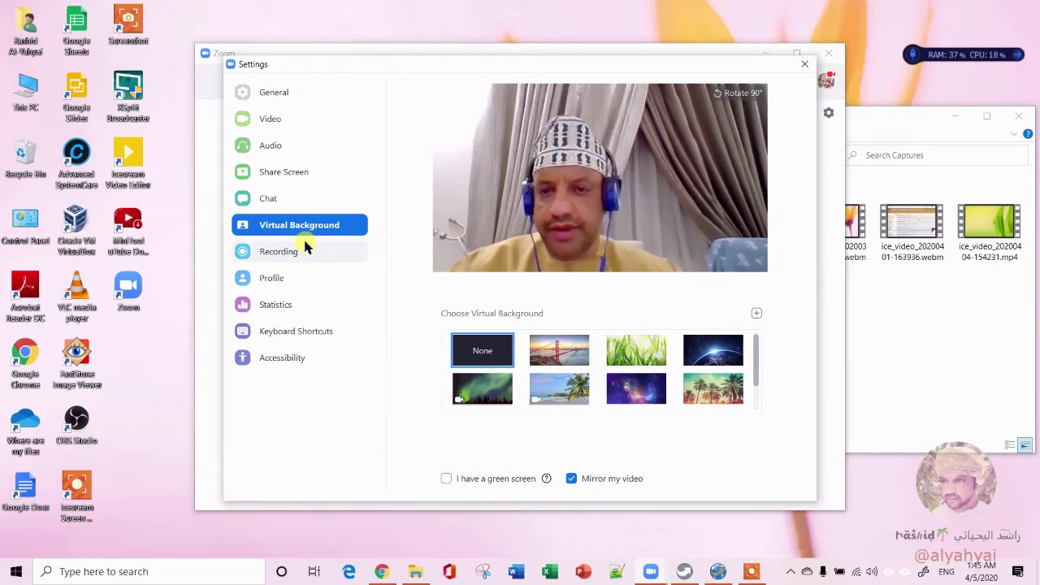
Review the Video and Audio settings, including the available speaker devices, and close the settings
left_click(307, 128)
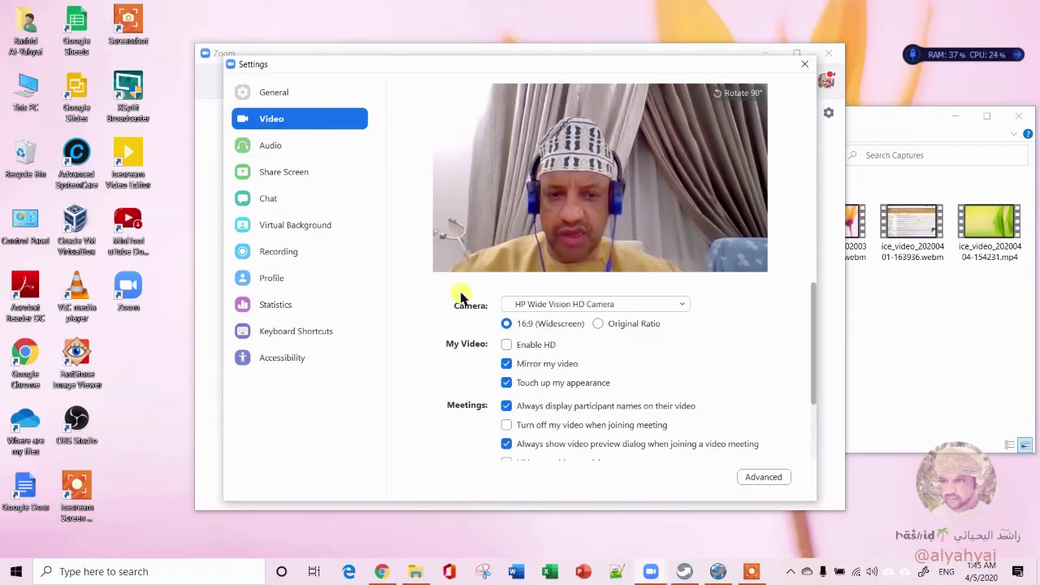
left_click(304, 146)
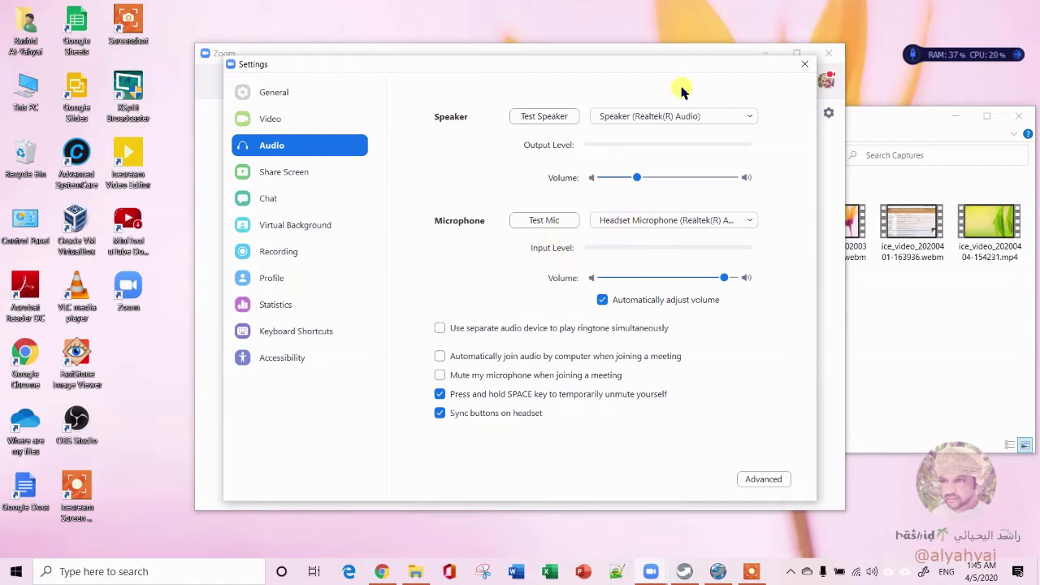
left_click(649, 116)
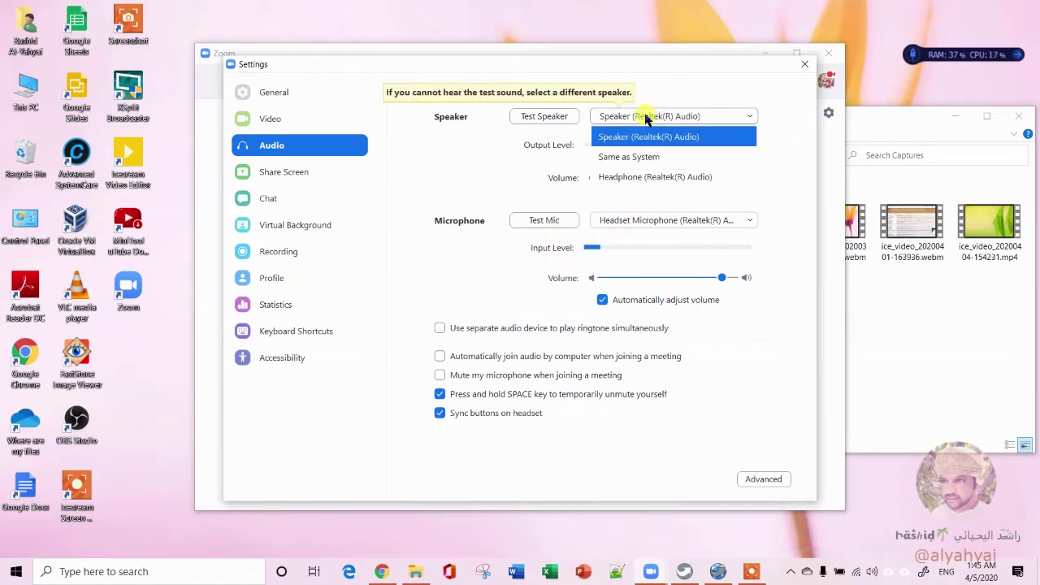
left_click(700, 82)
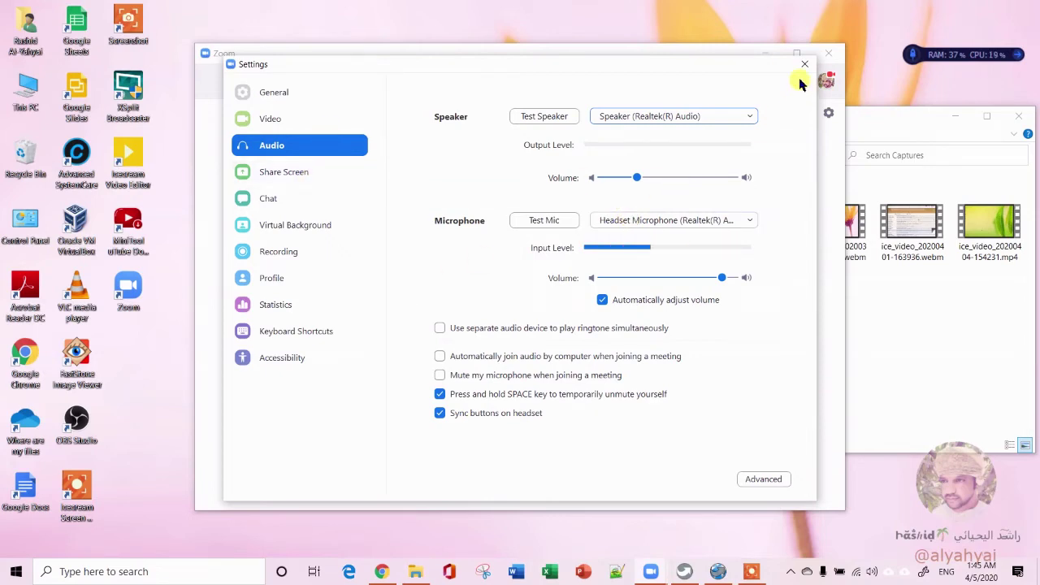
left_click(804, 63)
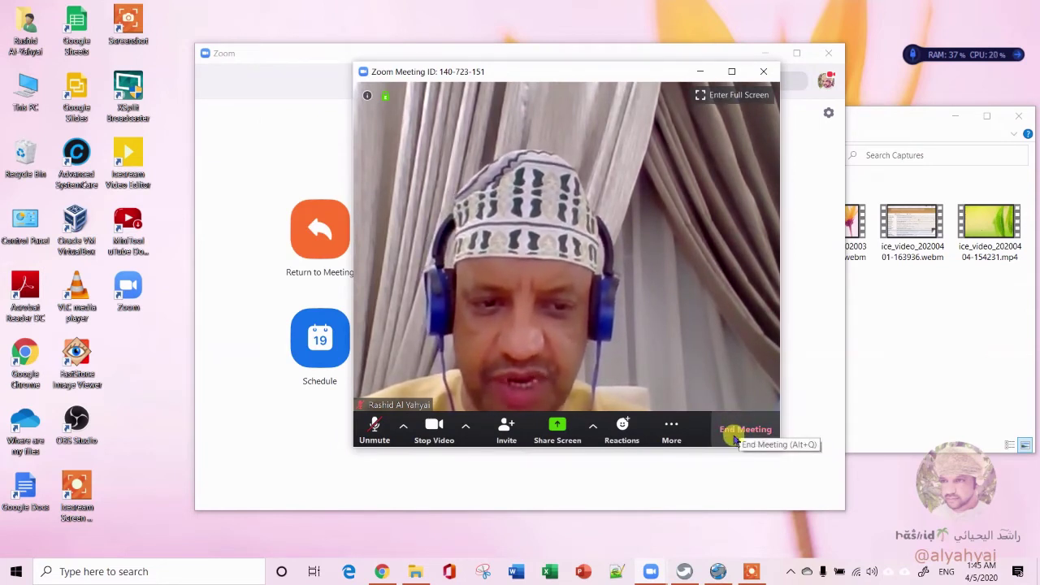
Open the meeting chat and send the message "hello" to Everyone (in Meeting)
left_click(671, 424)
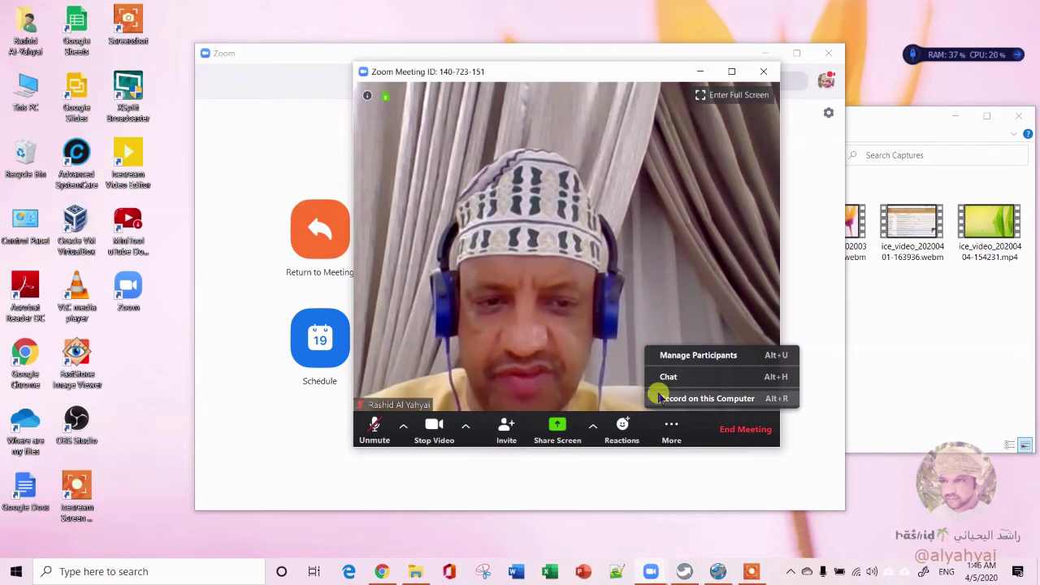
left_click(717, 378)
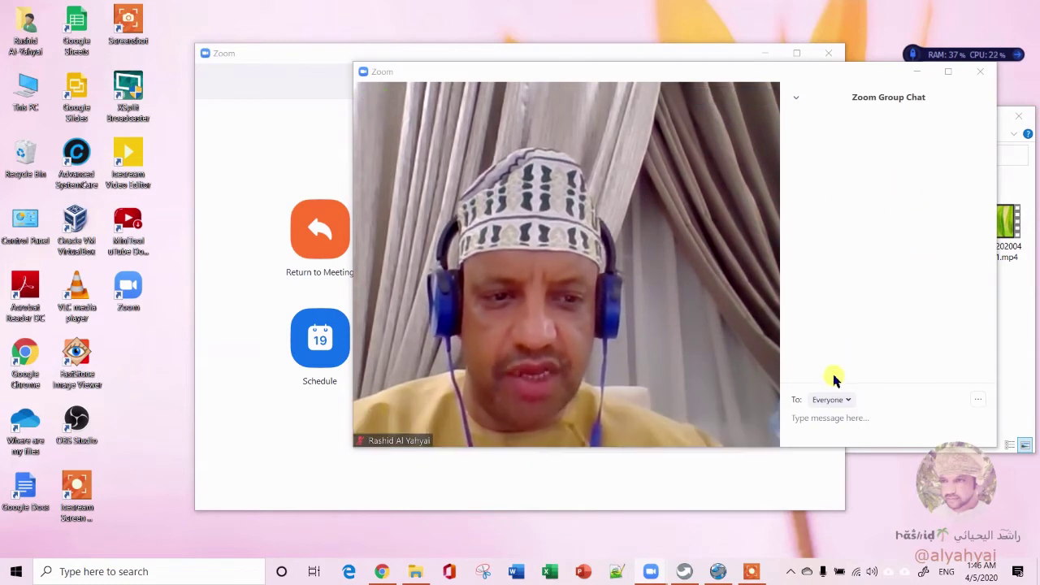
left_click(828, 400)
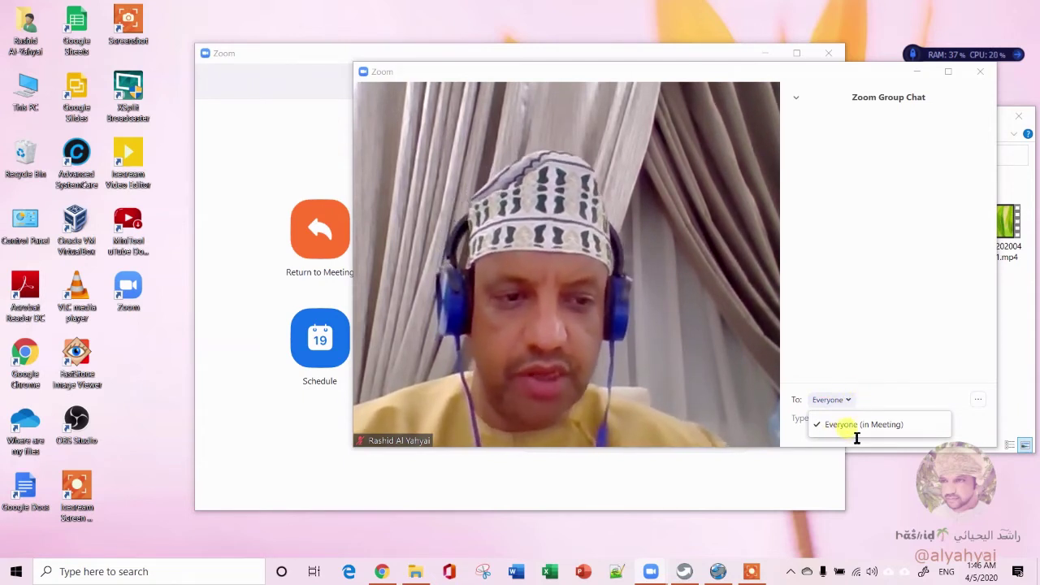
left_click(855, 429)
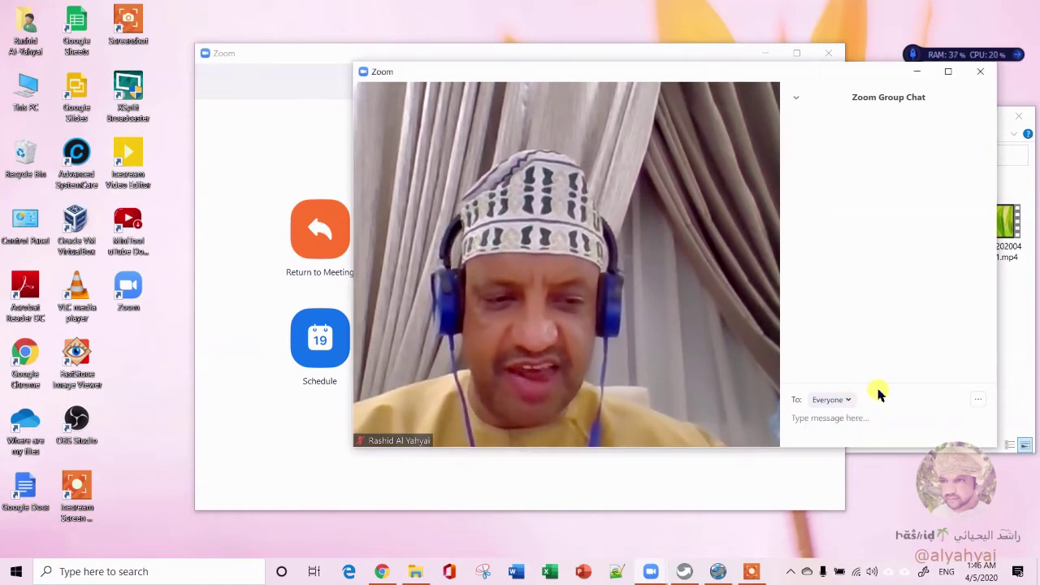
left_click(837, 424)
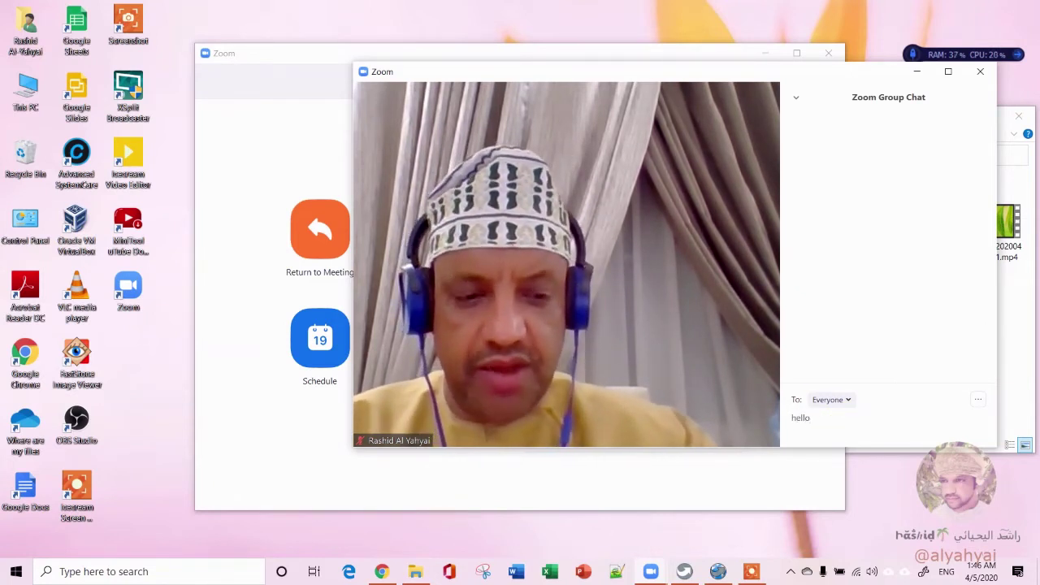
key("Return")
Show the participants list and review the host's own options and the additional options that apply to all participants
mouse_move(701, 395)
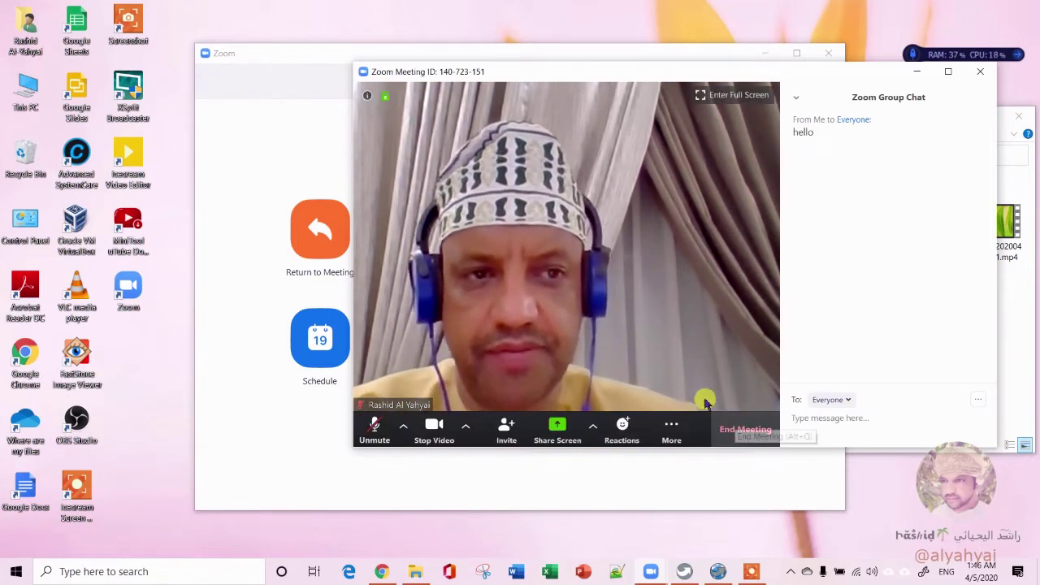
left_click(665, 433)
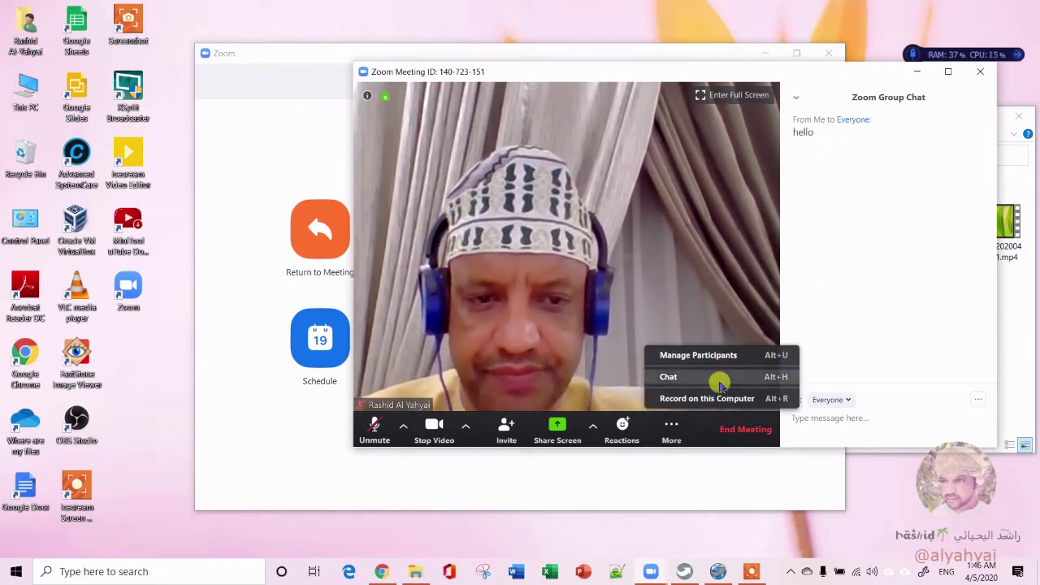
left_click(748, 358)
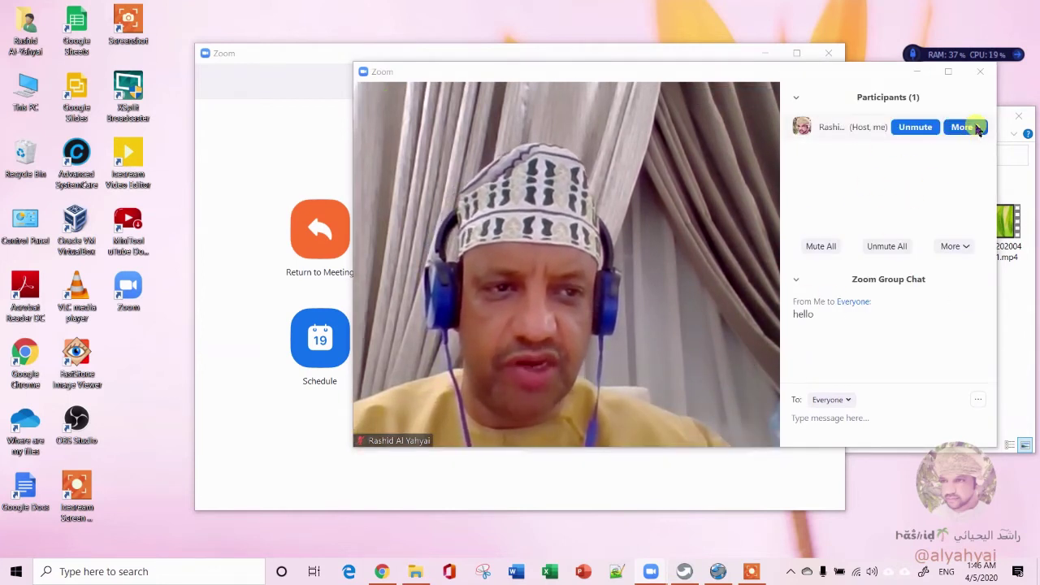
left_click(962, 128)
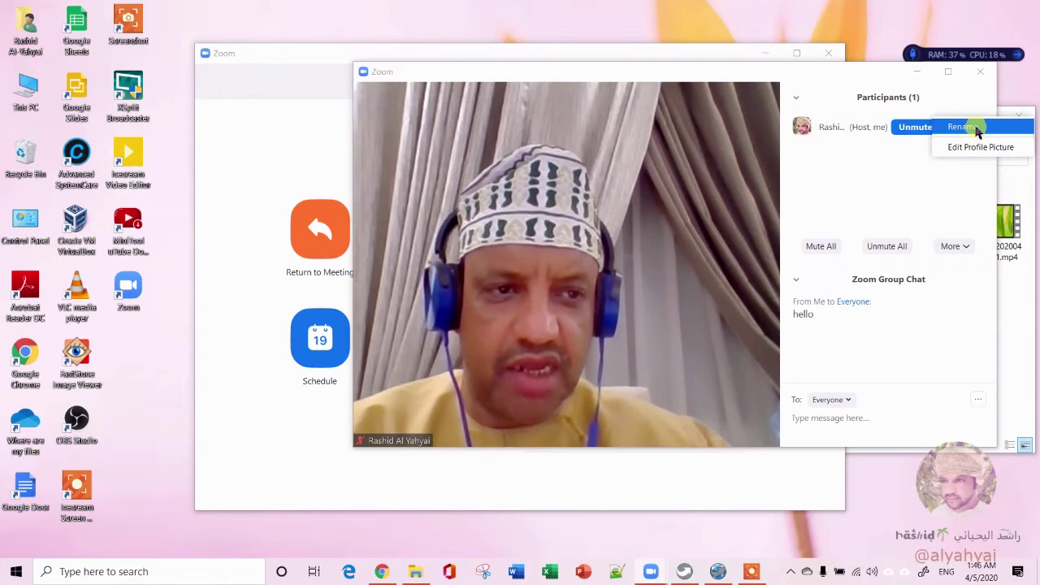
left_click(889, 179)
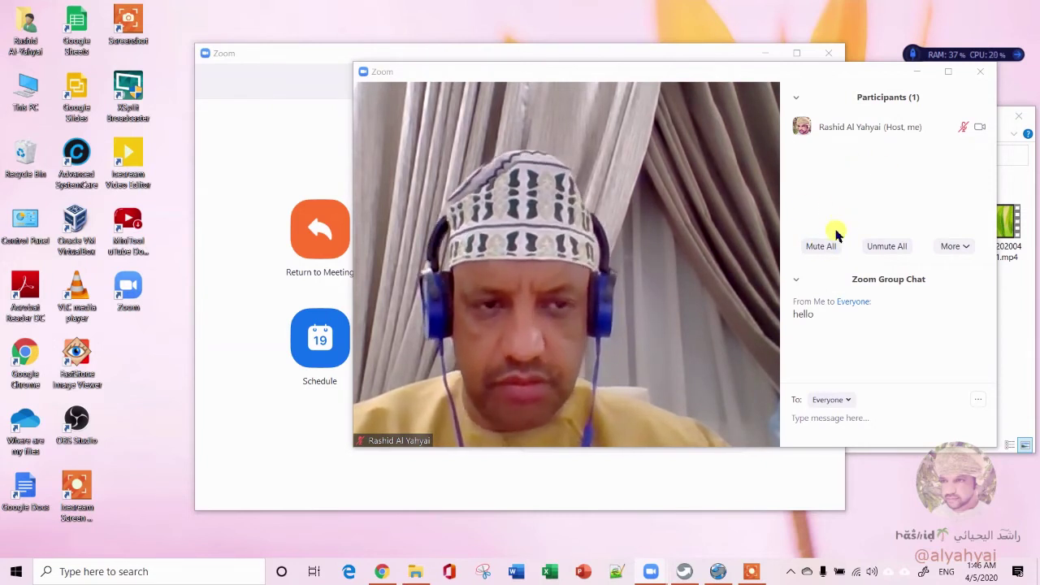
left_click(957, 247)
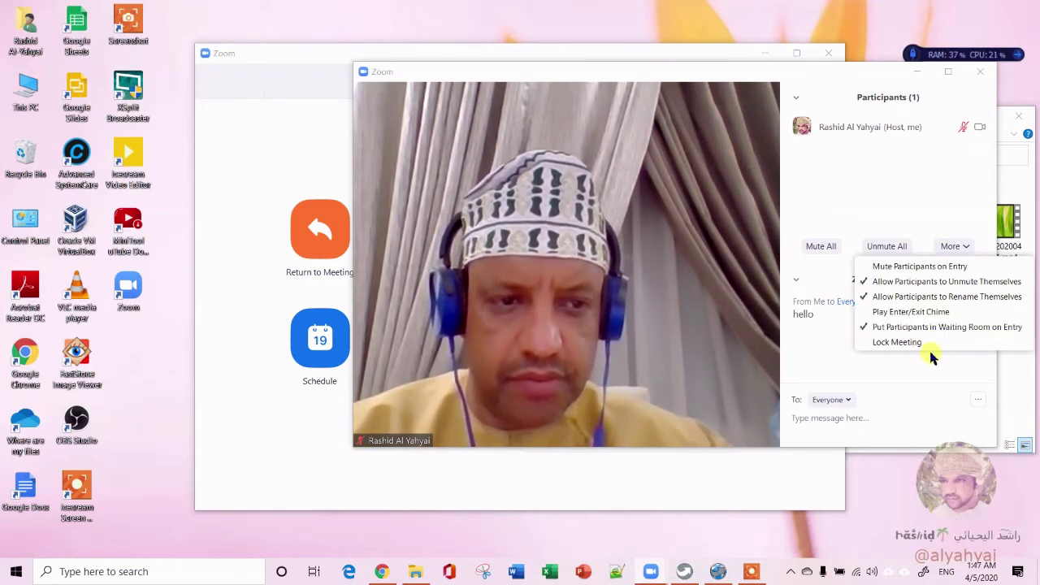
left_click(903, 170)
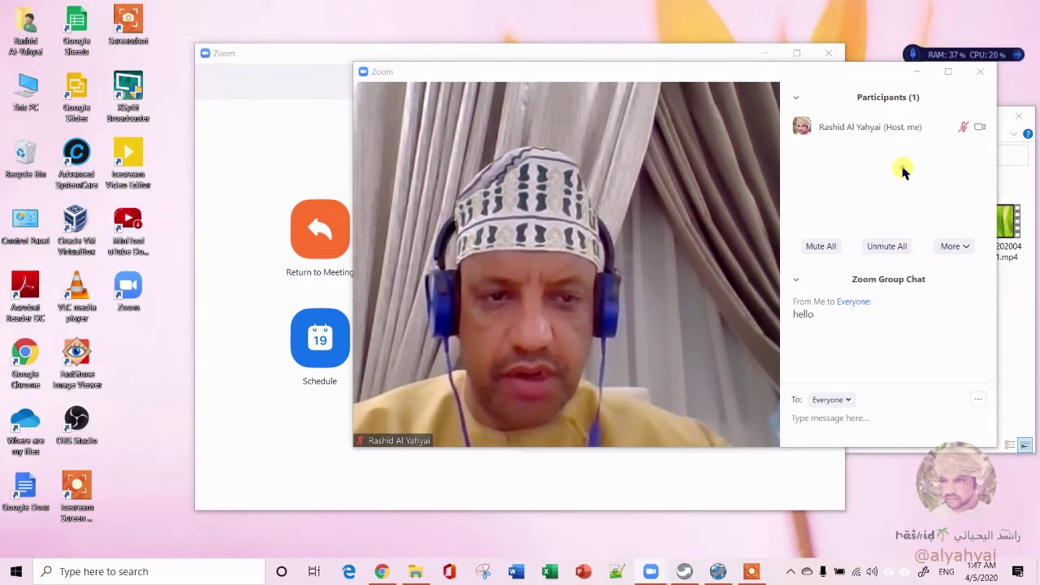
Review the meeting's camera choices and its microphone and speaker choices
mouse_move(522, 317)
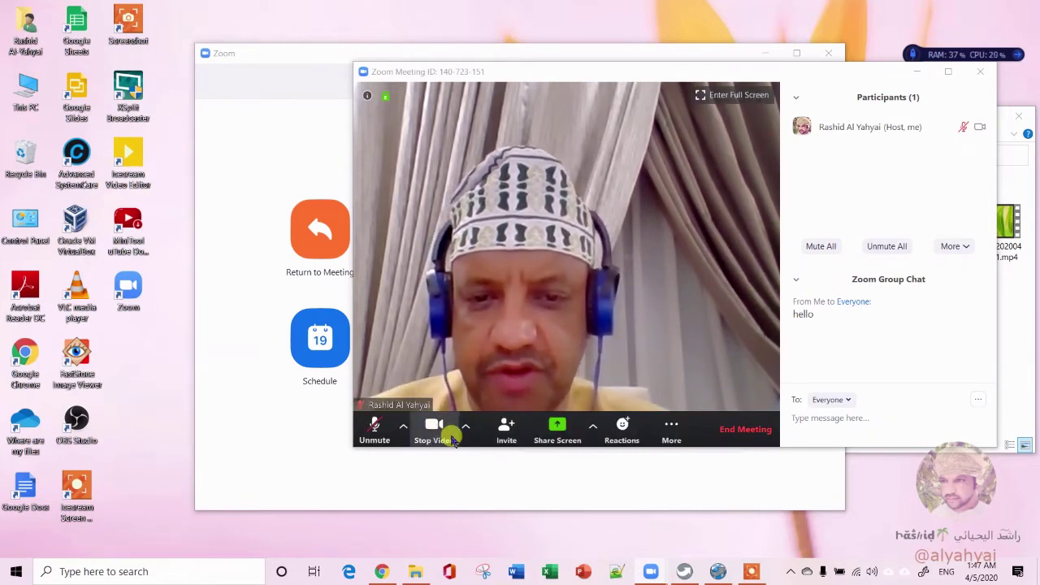
left_click(463, 428)
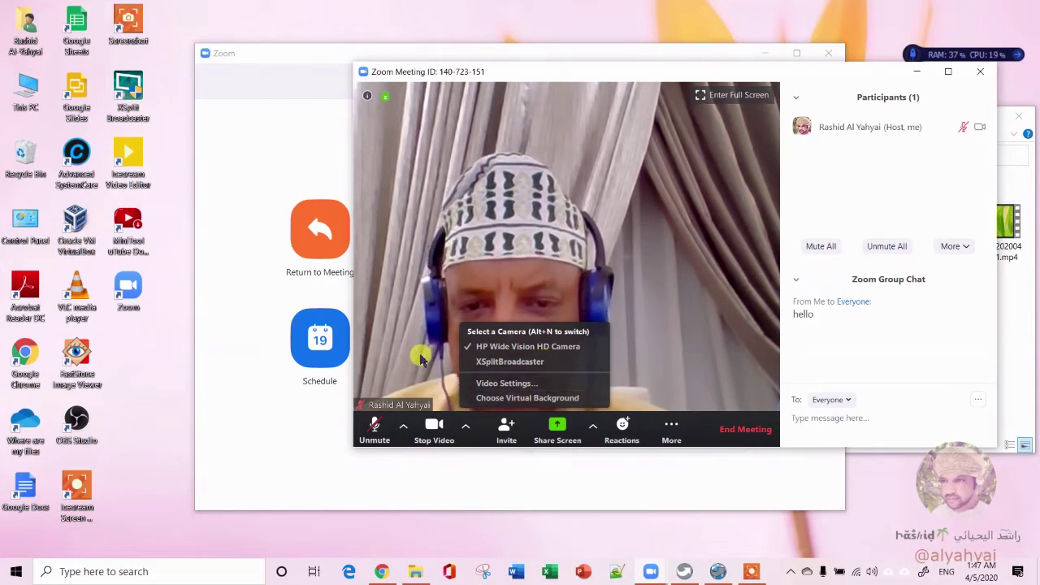
left_click(403, 427)
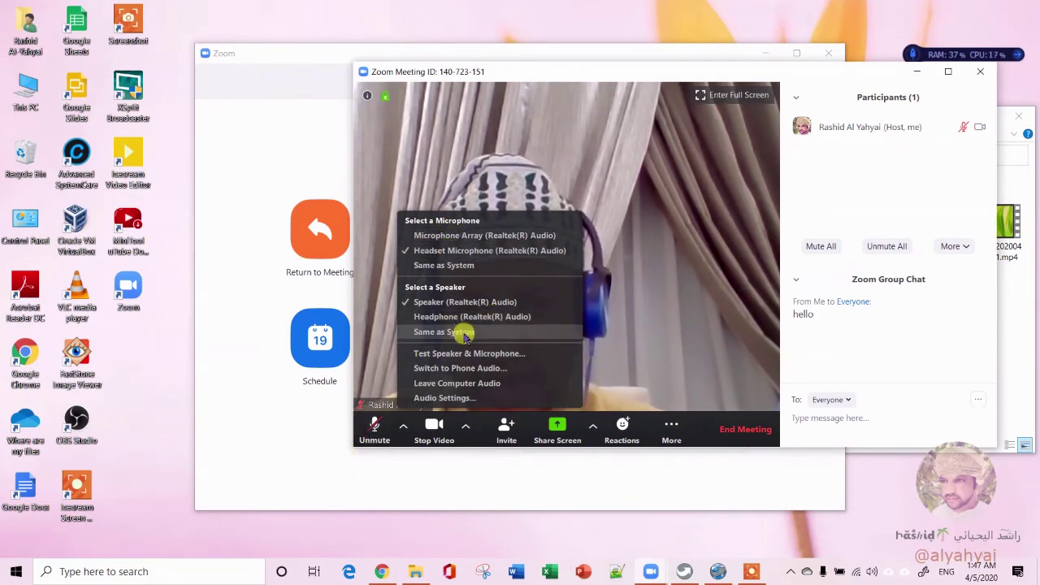
Unmute the microphone and start recording the meeting on this computer
left_click(378, 427)
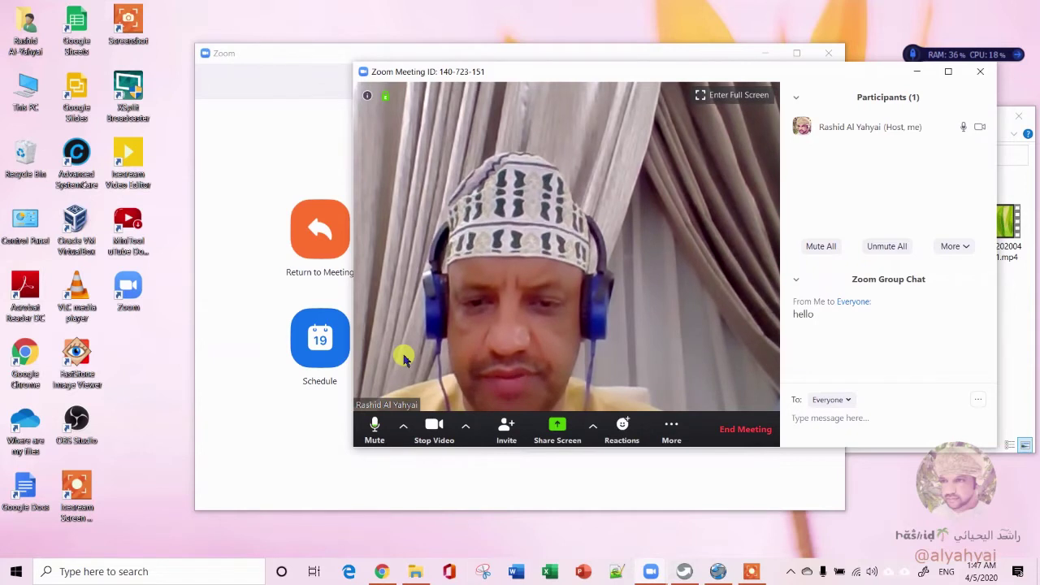
left_click(671, 432)
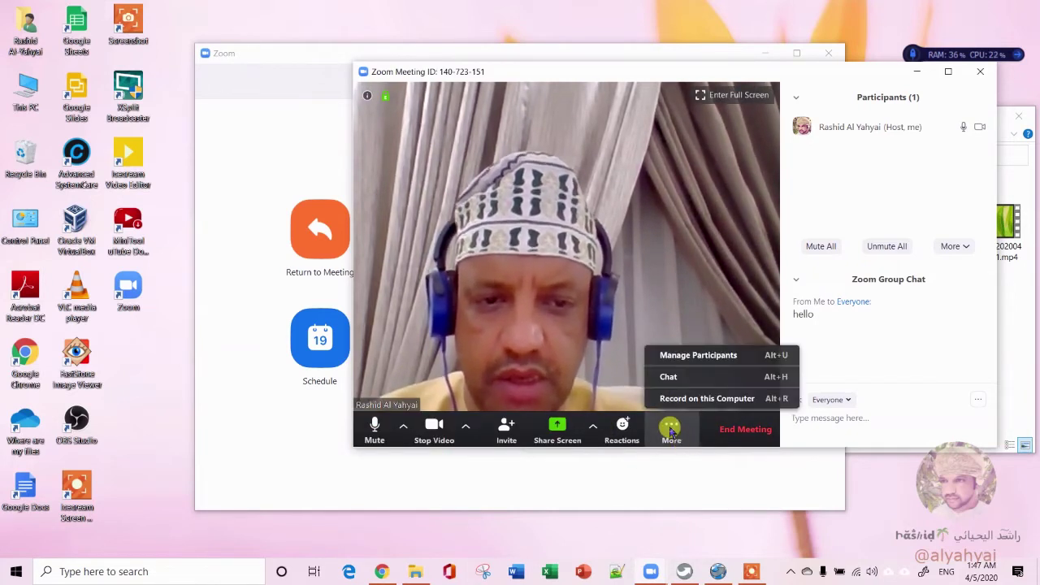
left_click(703, 398)
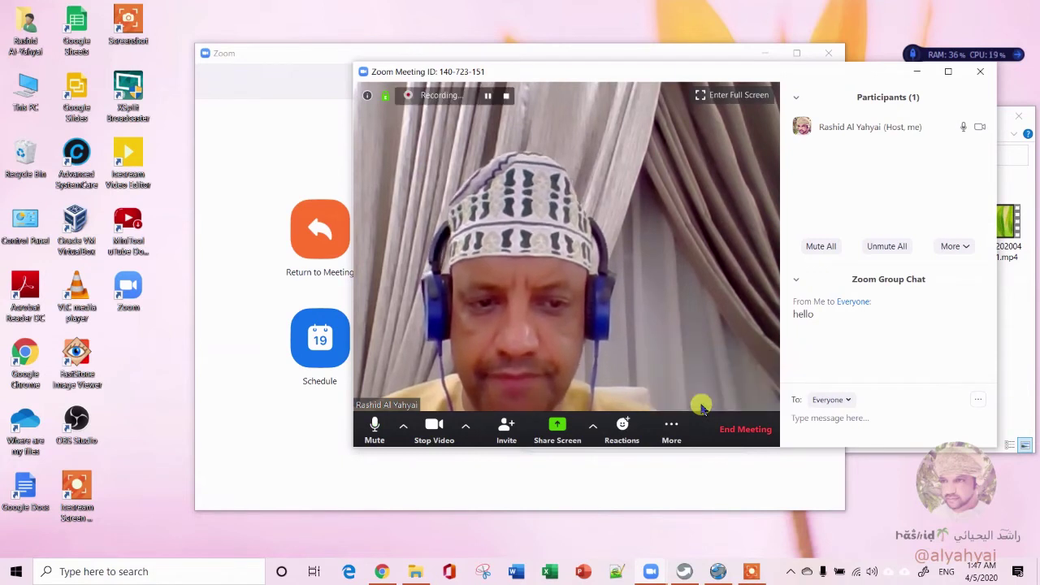
Switch the meeting to full screen and share the "My Profile - Zoom" Google Chrome window
mouse_move(701, 409)
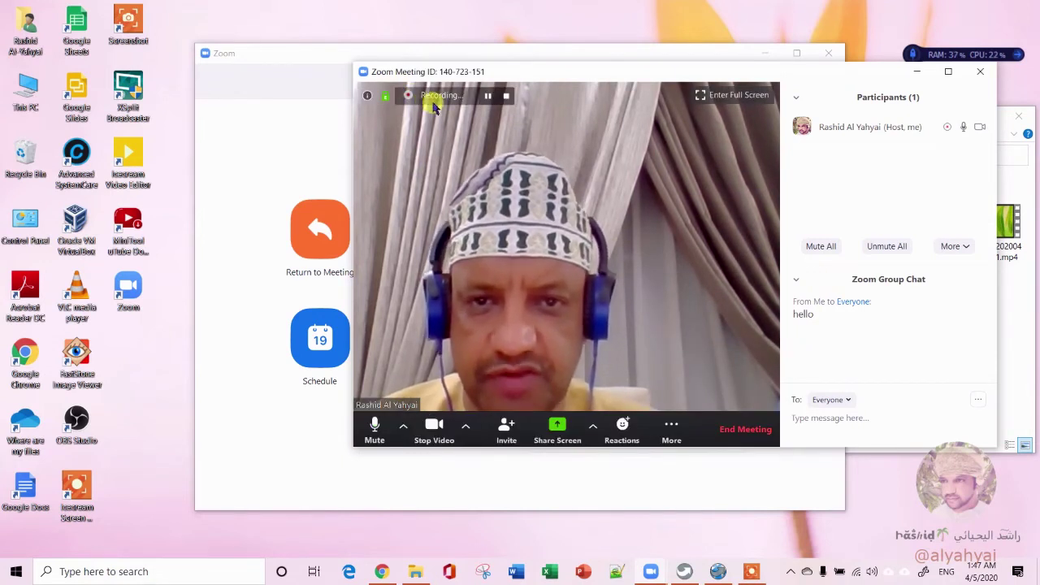
left_click(722, 103)
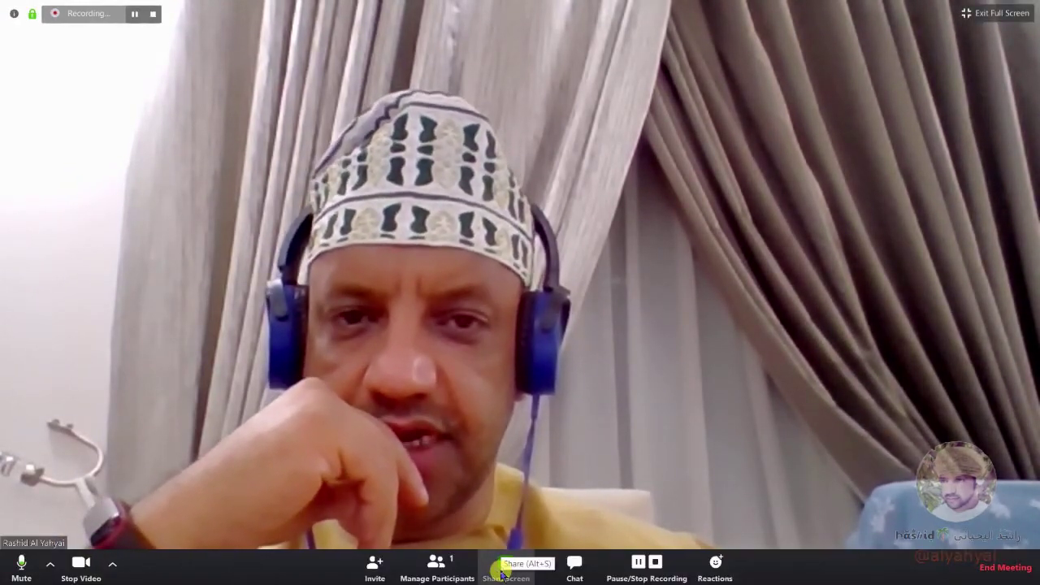
left_click(503, 573)
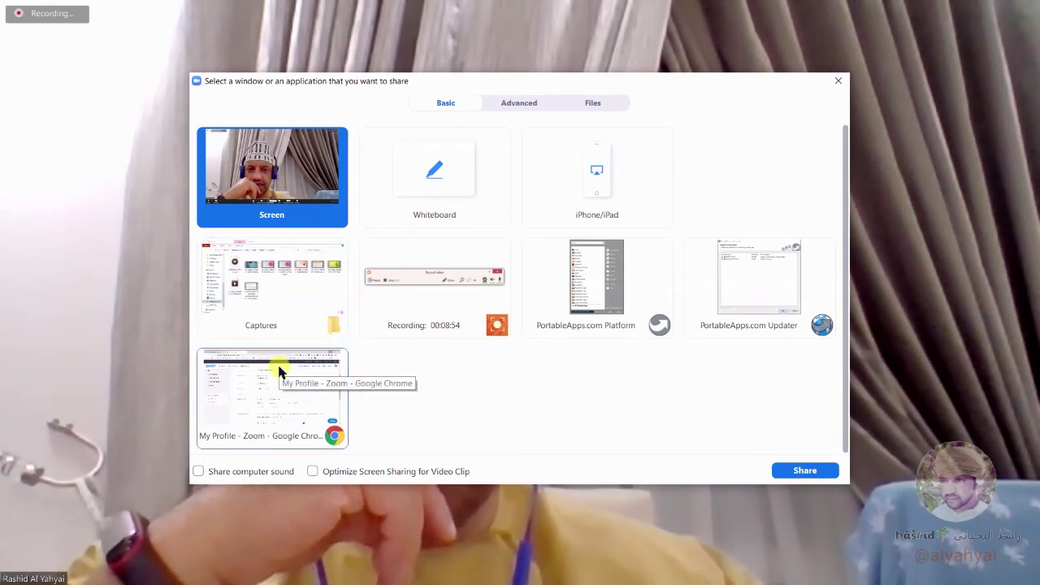
left_click(296, 391)
double_click(298, 392)
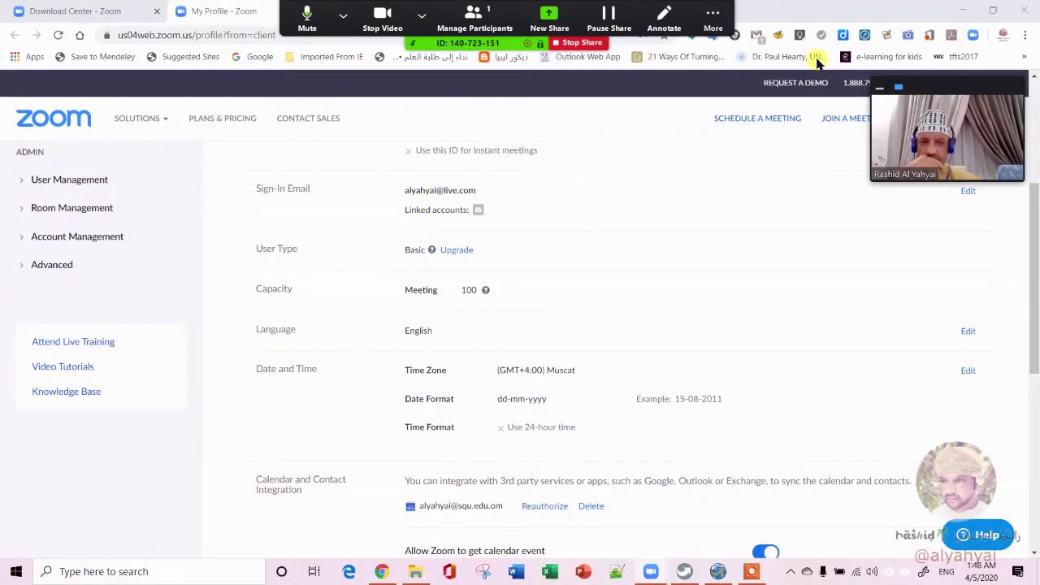
Review the additional meeting options and the microphone and speaker choices available while sharing
left_click(713, 23)
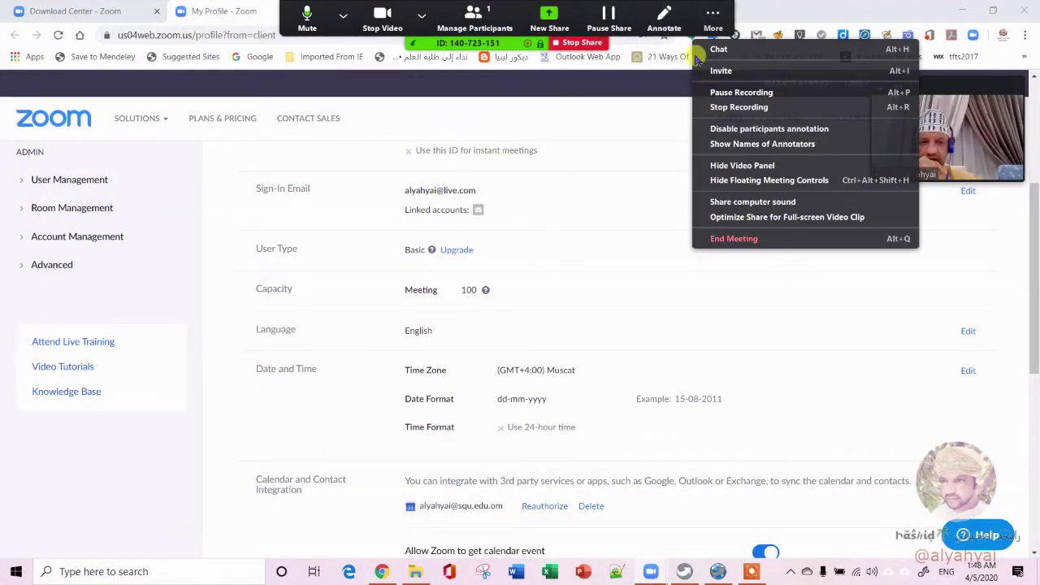
left_click(343, 15)
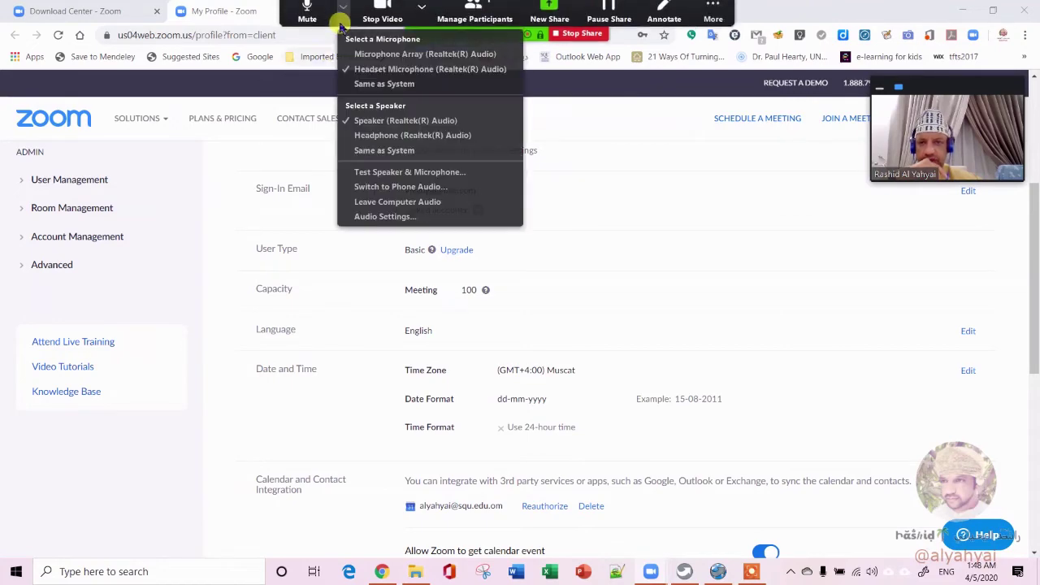
left_click(304, 50)
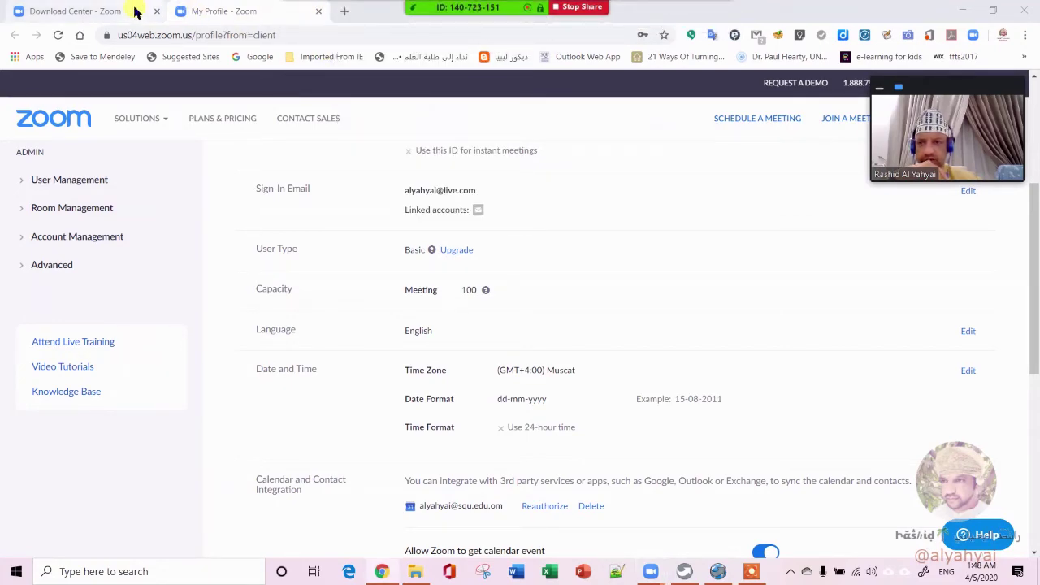
Show the Zoom Download Center page in the shared browser, and open the Plans & Pricing page
left_click(136, 11)
scroll(239, 236, "down", 4)
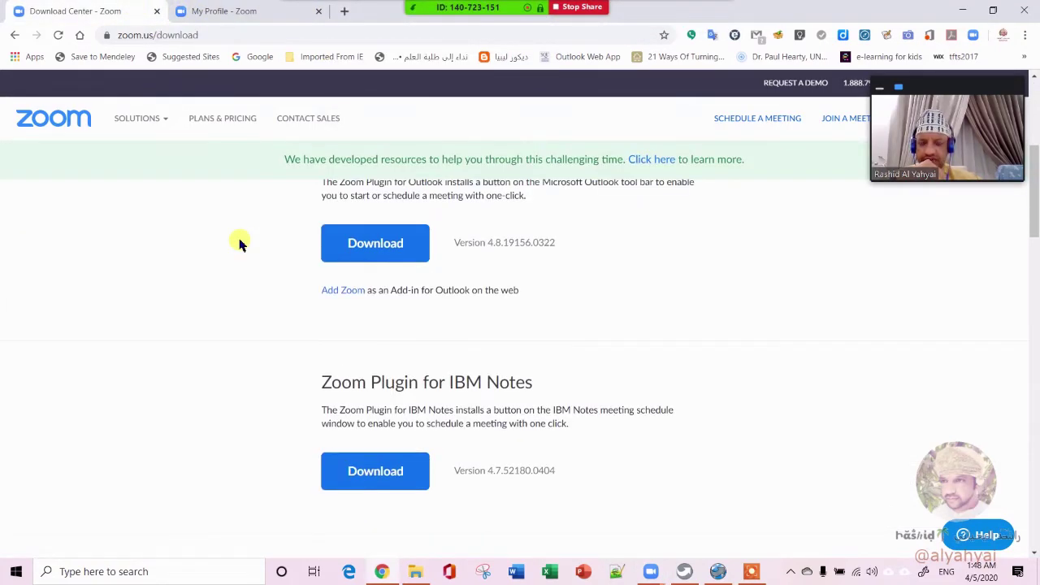
scroll(238, 242, "up", 4)
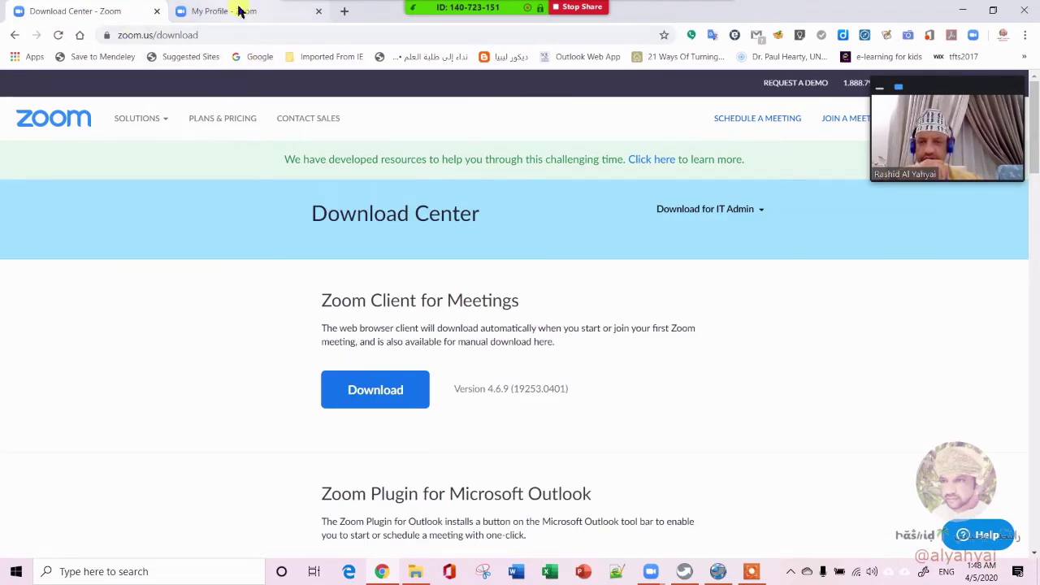
left_click(234, 128)
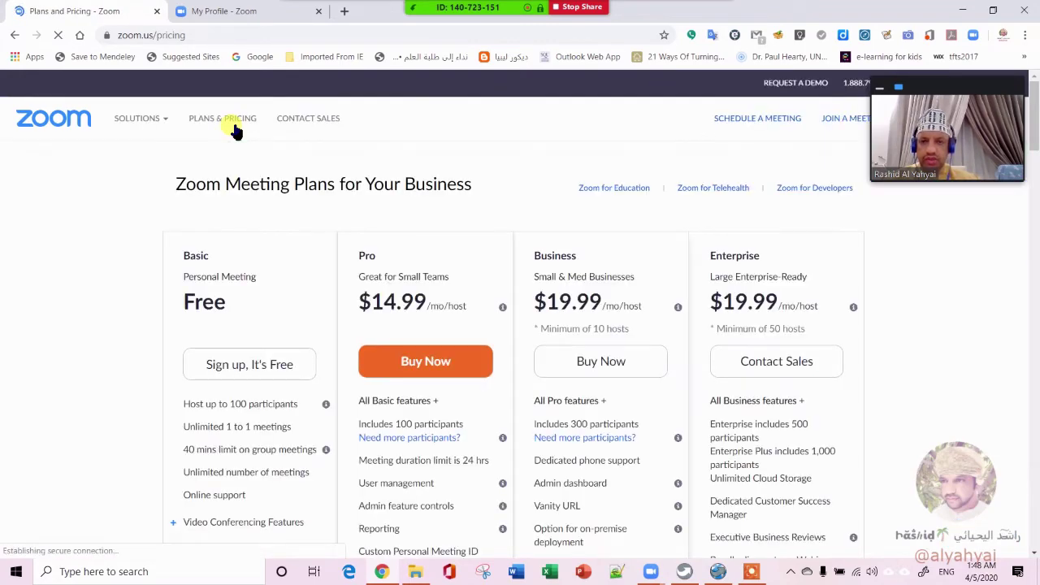
Start a new share of the entire Screen in place of the Chrome window
mouse_move(486, 11)
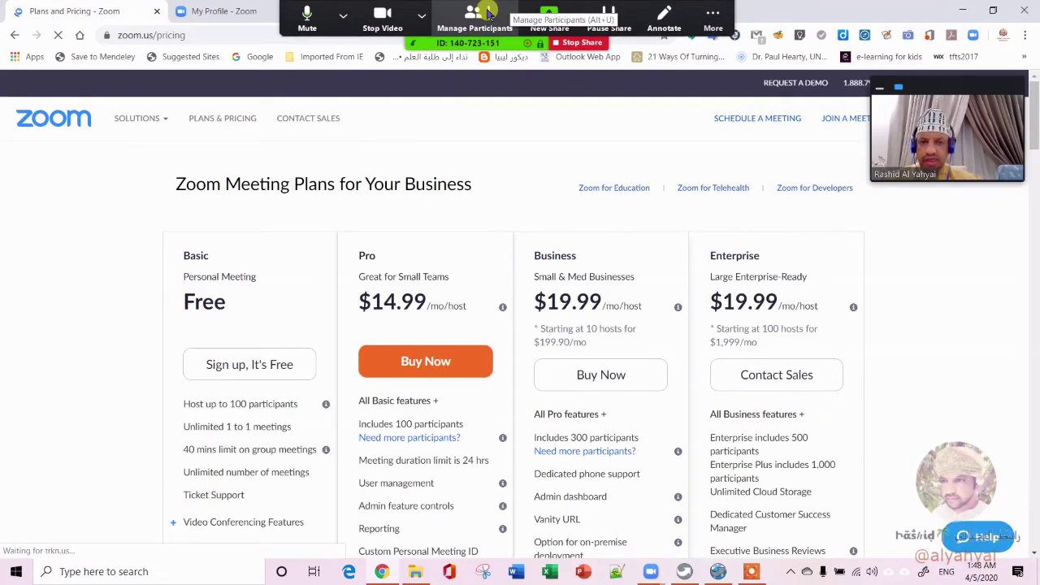
left_click(547, 15)
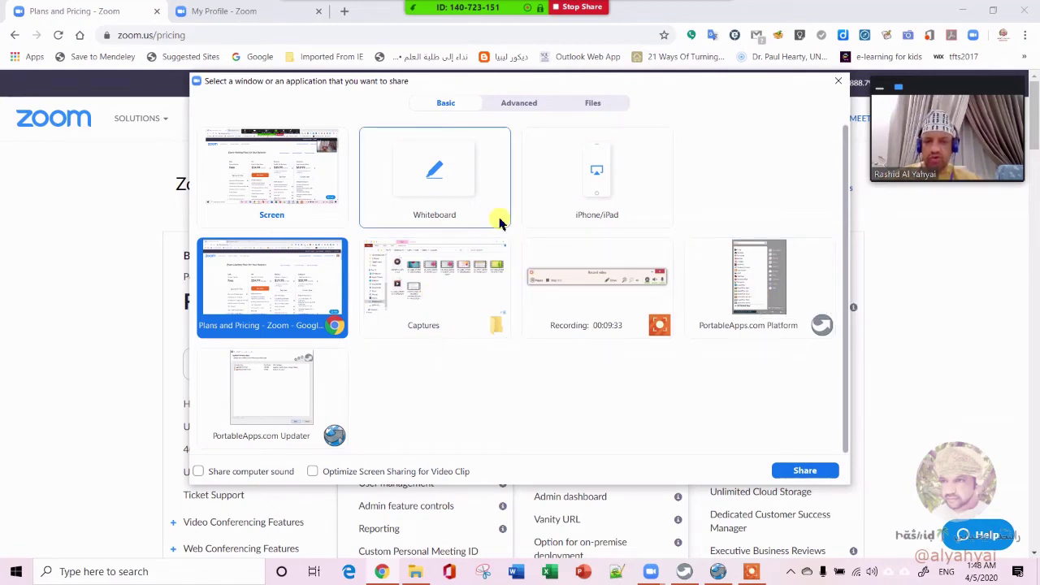
left_click(307, 184)
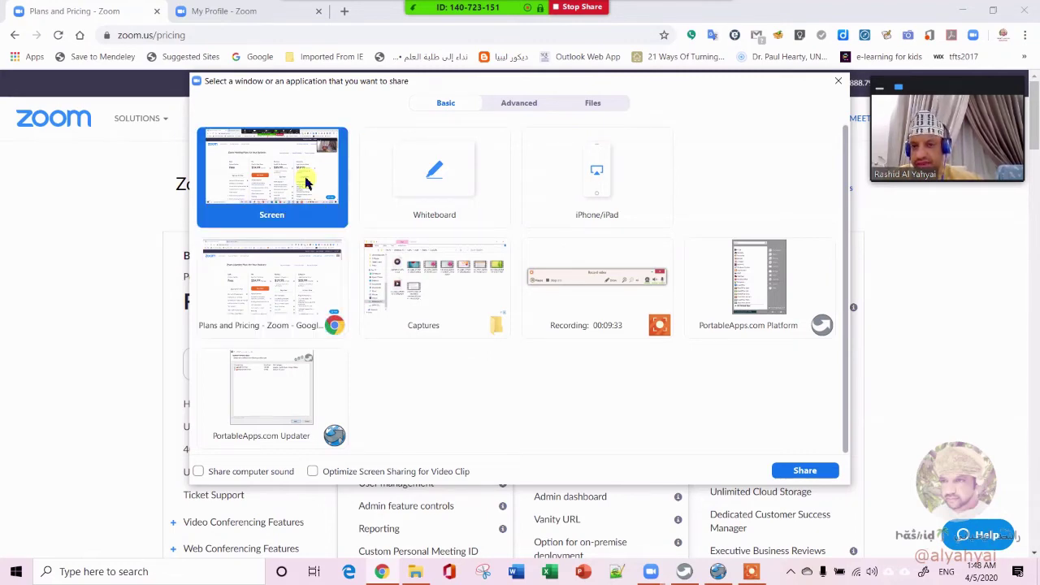
double_click(306, 183)
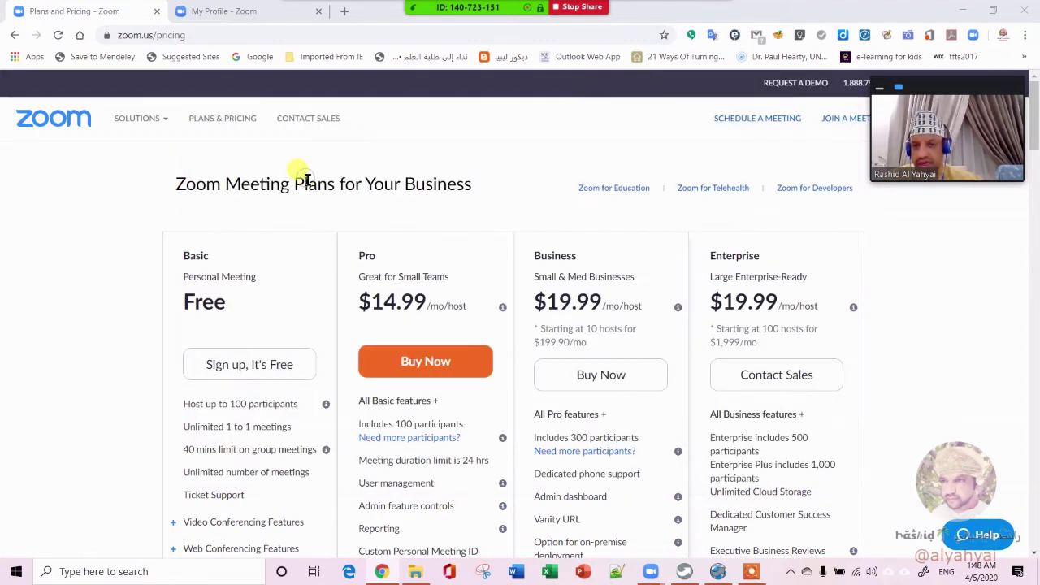
Minimize the browser and the Zoom home window, and move the Captures folder window toward the middle of the desktop
left_click(961, 8)
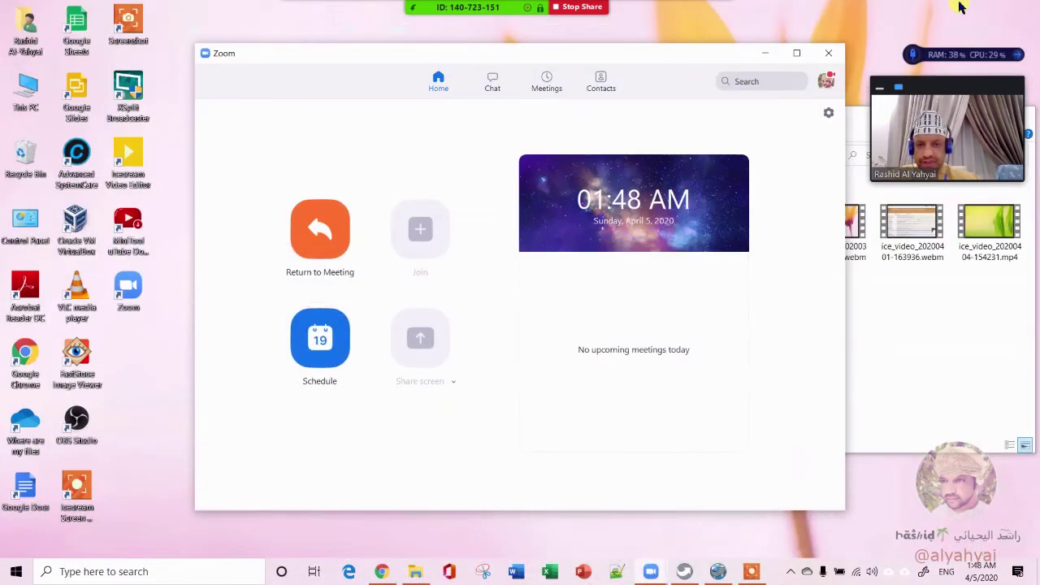
left_click(764, 55)
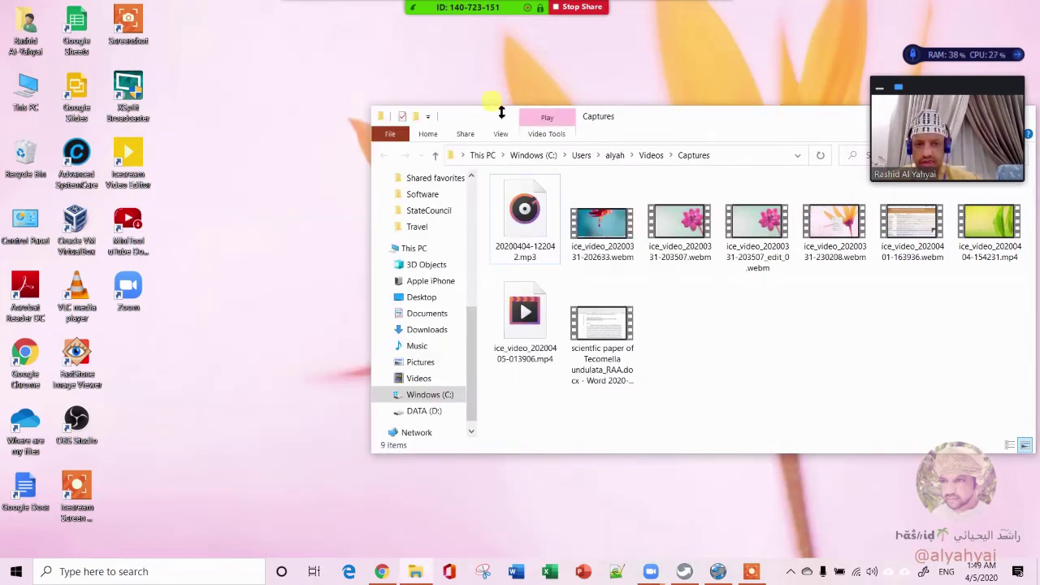
left_click_drag(664, 114, 398, 107)
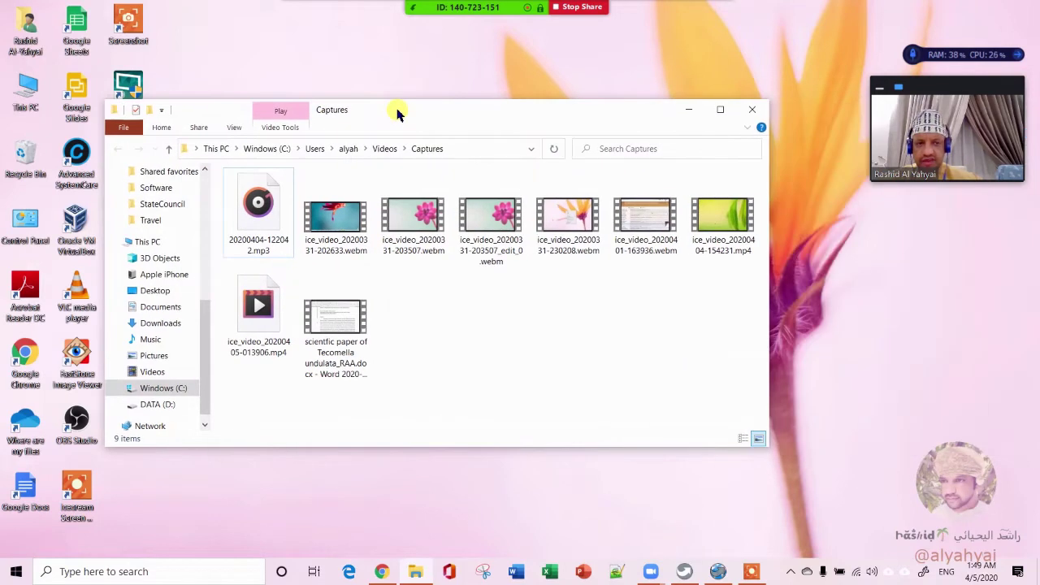
Minimize the Captures folder window, bring up the Zoom home window and return to the running meeting
left_click(688, 111)
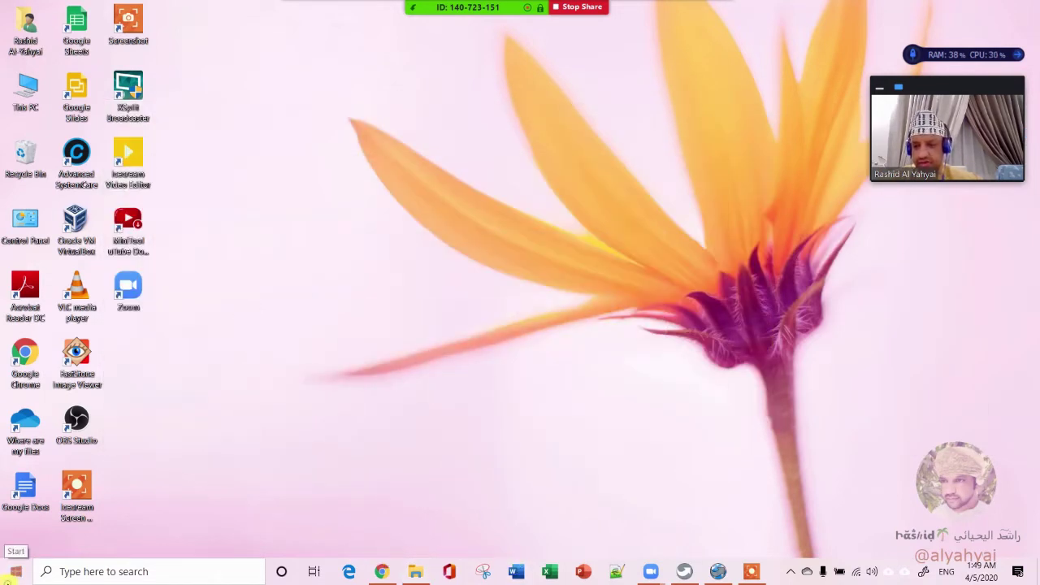
left_click(15, 571)
left_click(516, 345)
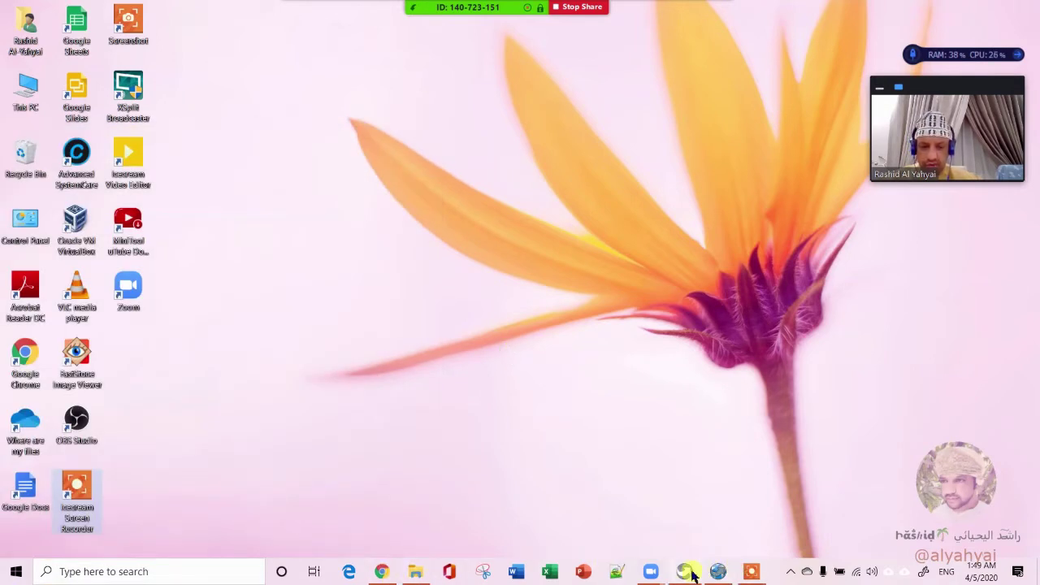
mouse_move(652, 574)
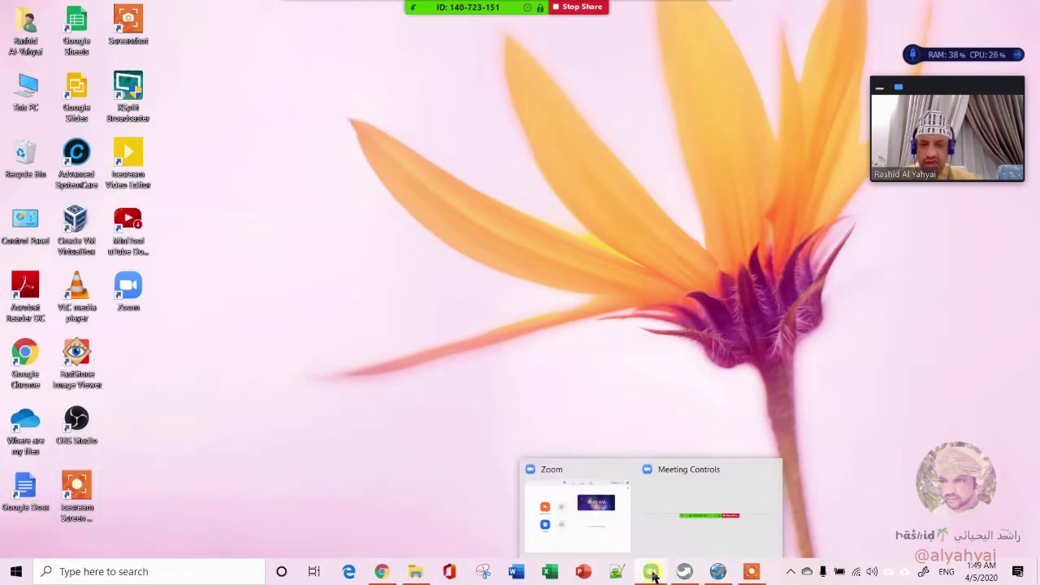
left_click(639, 526)
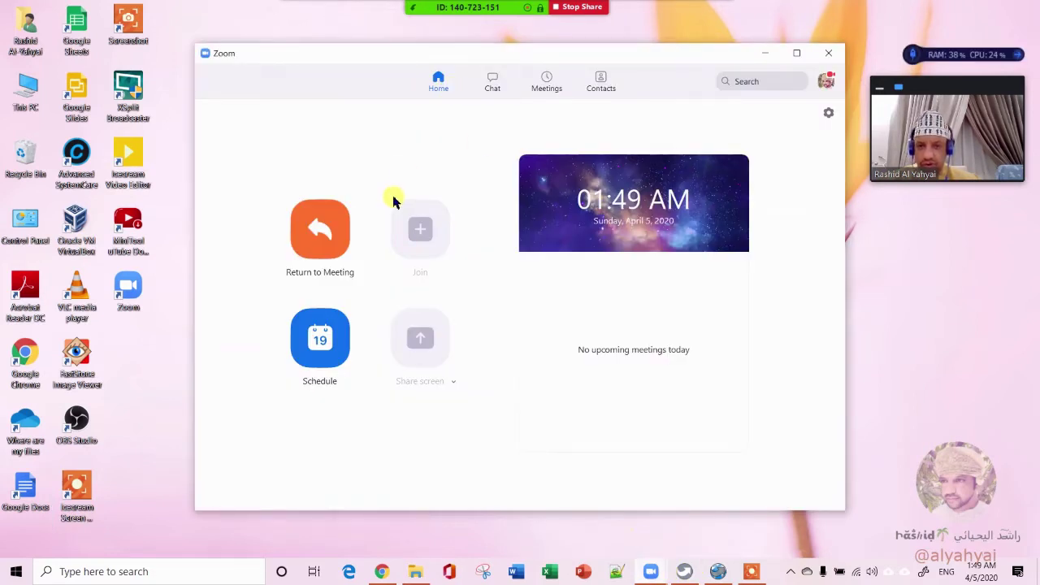
left_click(332, 232)
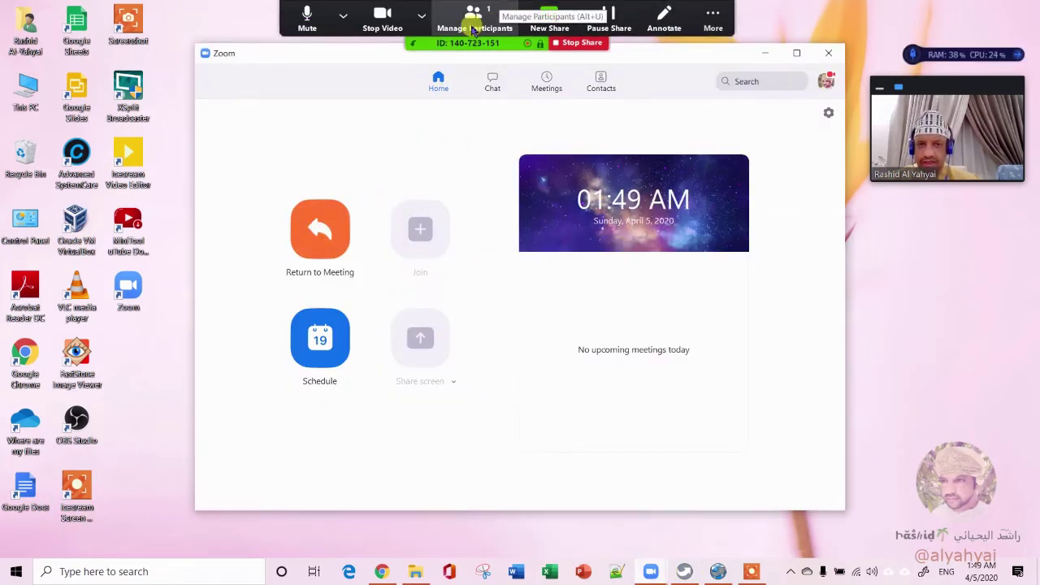
Start a new share of the Whiteboard in place of the screen
left_click(548, 14)
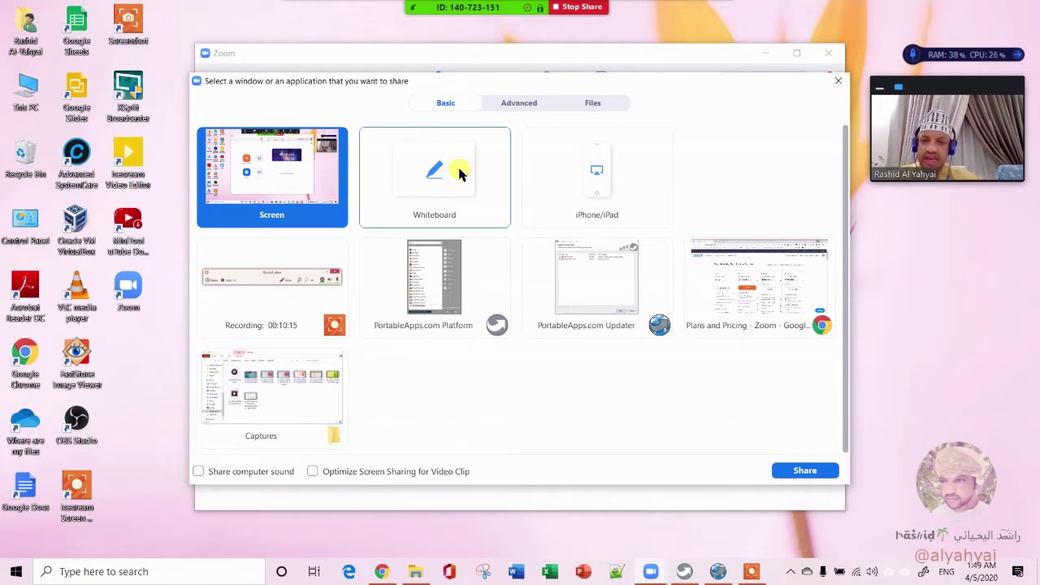
left_click(453, 165)
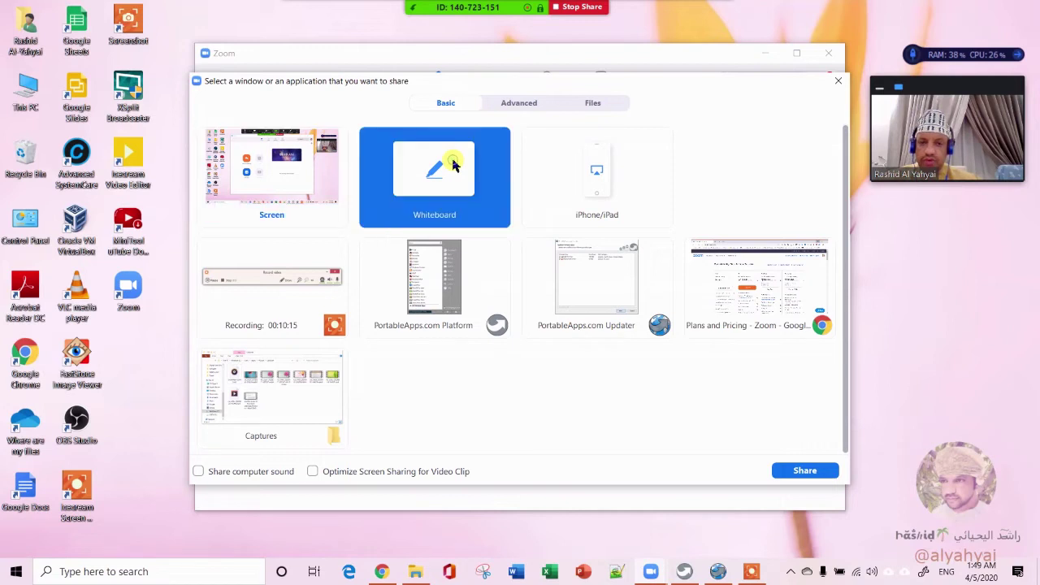
double_click(453, 166)
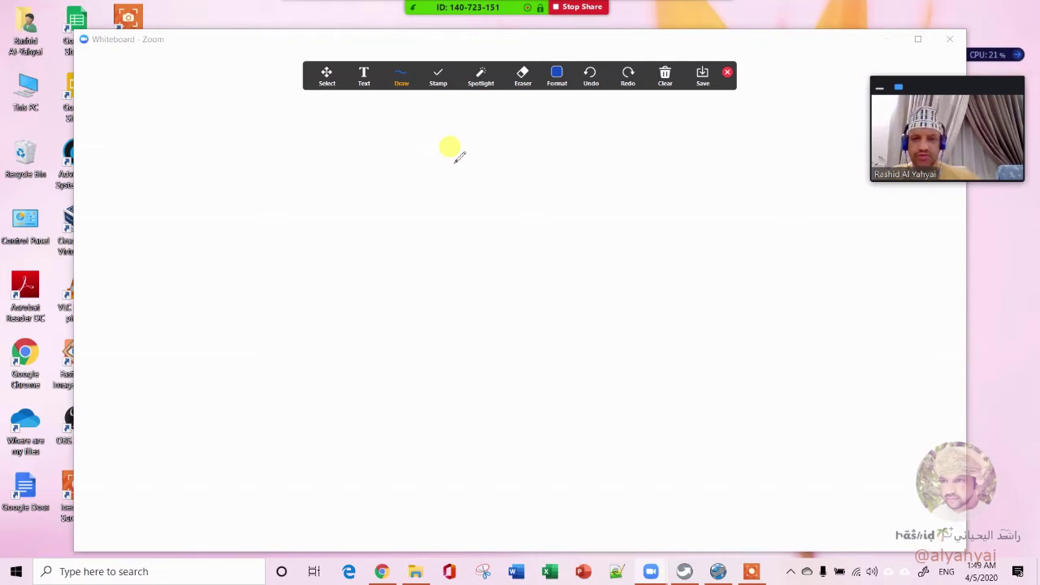
Handwrite "Hello" on the whiteboard with the thin freehand Draw tool
left_click(404, 80)
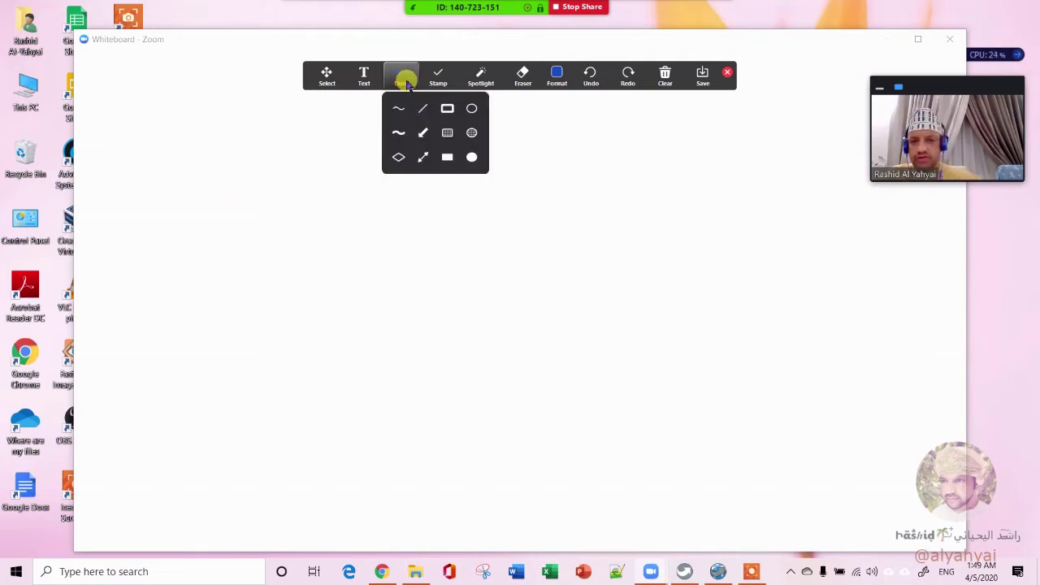
left_click(400, 114)
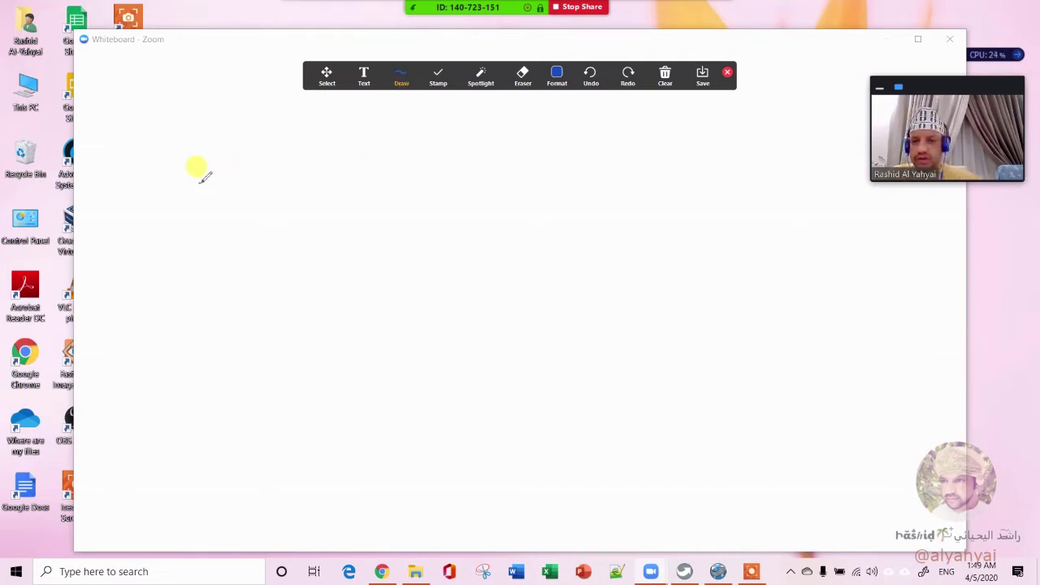
mouse_move(199, 180)
left_mouse_down()
mouse_move(197, 229)
mouse_move(206, 220)
left_mouse_up()
left_click_drag(195, 205, 209, 202)
mouse_move(217, 213)
left_mouse_down()
mouse_move(266, 209)
mouse_move(276, 193)
left_mouse_up()
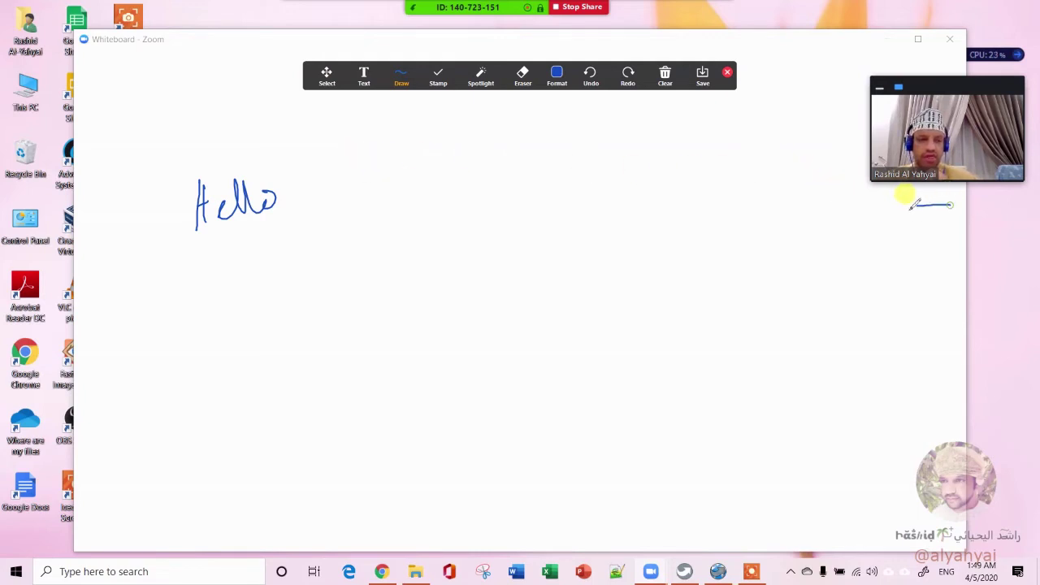
Sketch a small box with a downward arrow near the whiteboard's right edge, and underline the handwritten "Hello"
mouse_move(910, 204)
left_mouse_down()
mouse_move(938, 240)
mouse_move(951, 208)
left_mouse_up()
left_click_drag(919, 258, 926, 286)
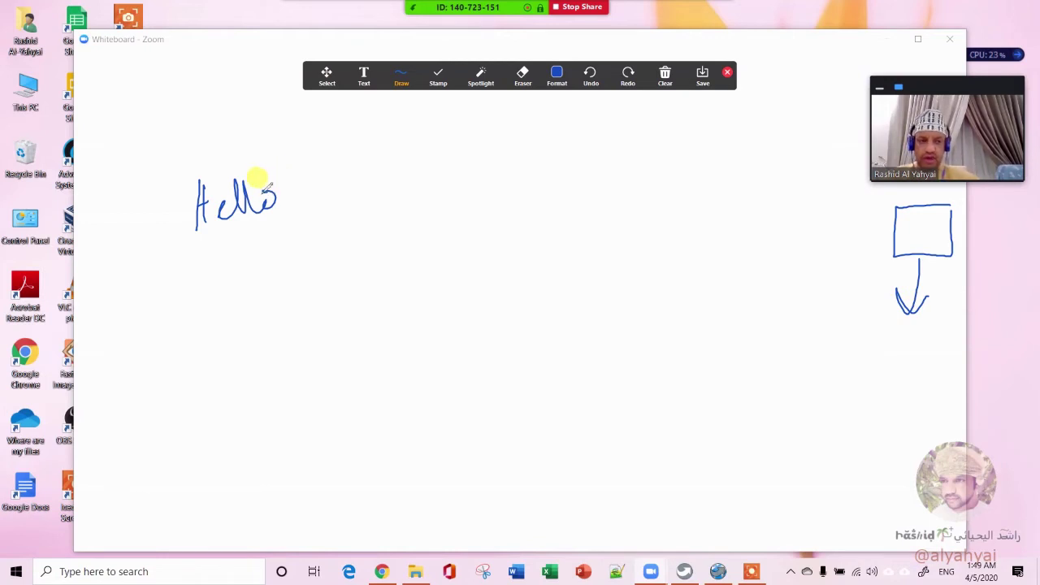
left_click_drag(169, 251, 299, 242)
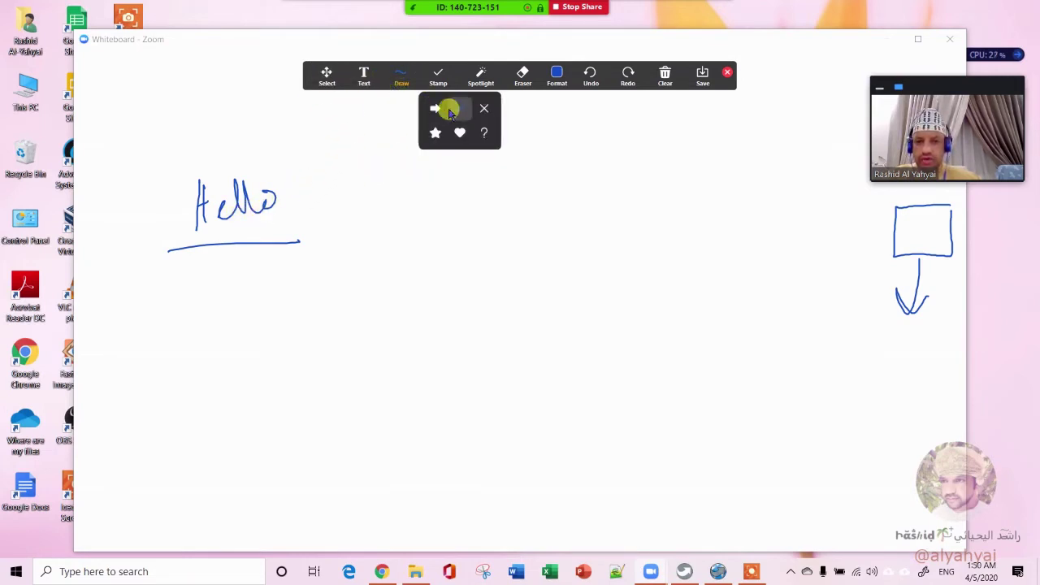
Draw an outlined rectangle to the right of the handwritten "Hello" and stamp four hearts inside it
mouse_move(402, 80)
left_click(446, 108)
mouse_move(417, 149)
left_mouse_down()
mouse_move(499, 216)
mouse_move(577, 218)
left_mouse_up()
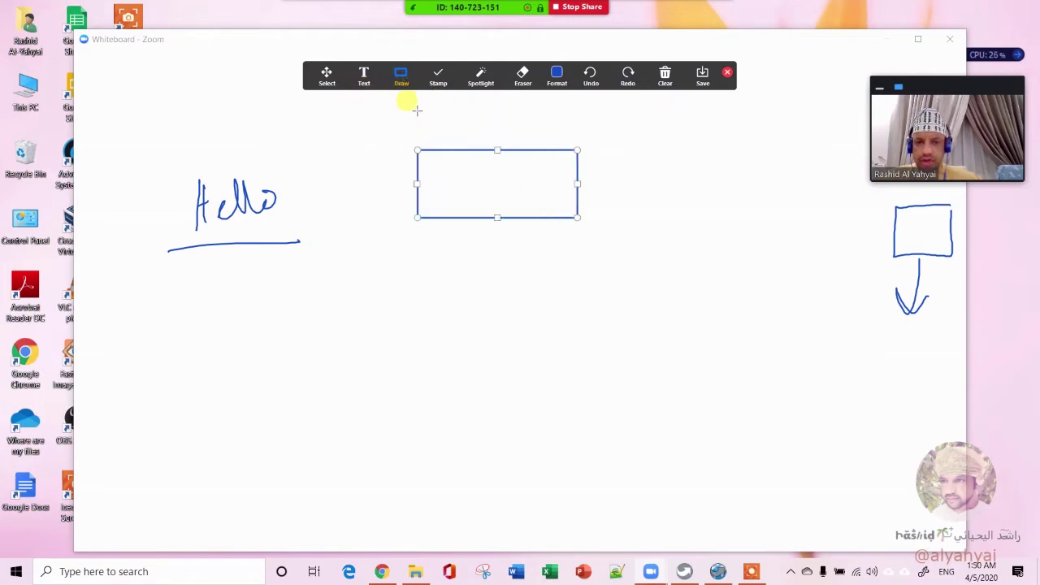
mouse_move(438, 78)
left_click(456, 128)
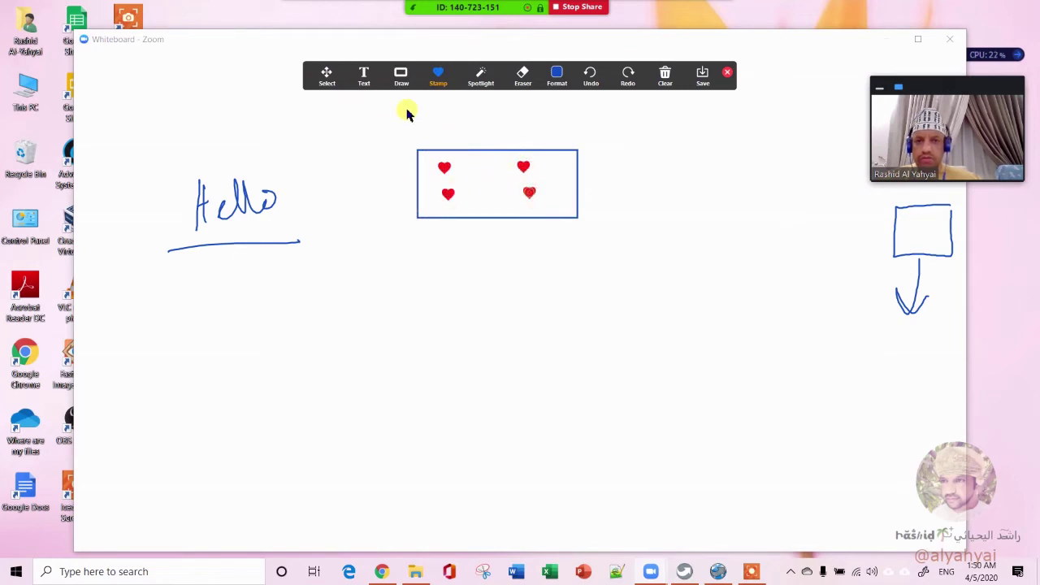
Draw a larger semi-transparent filled rectangle below the rectangle with the hearts
mouse_move(401, 76)
left_click(448, 123)
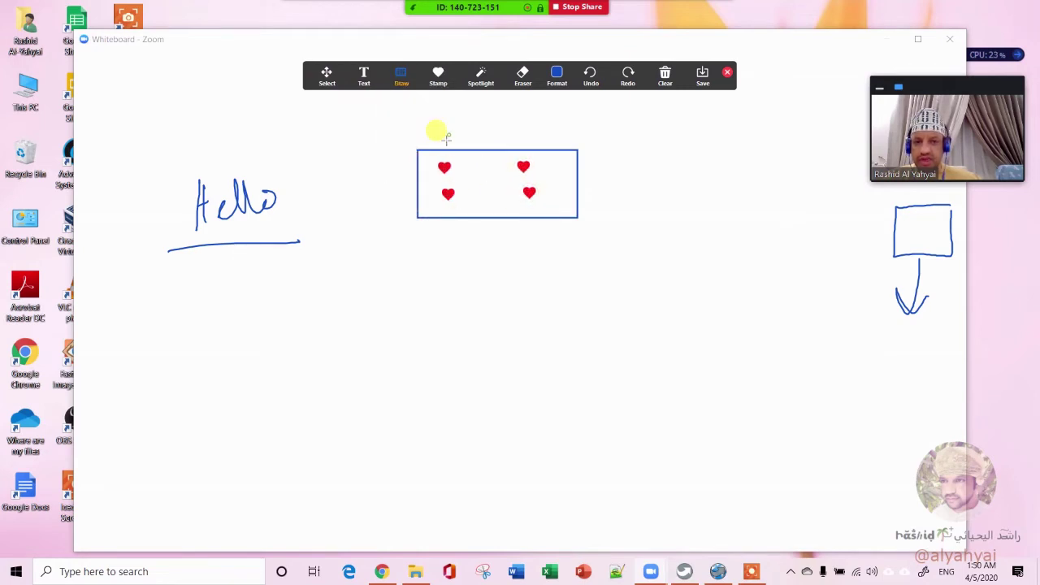
left_click_drag(390, 243, 611, 331)
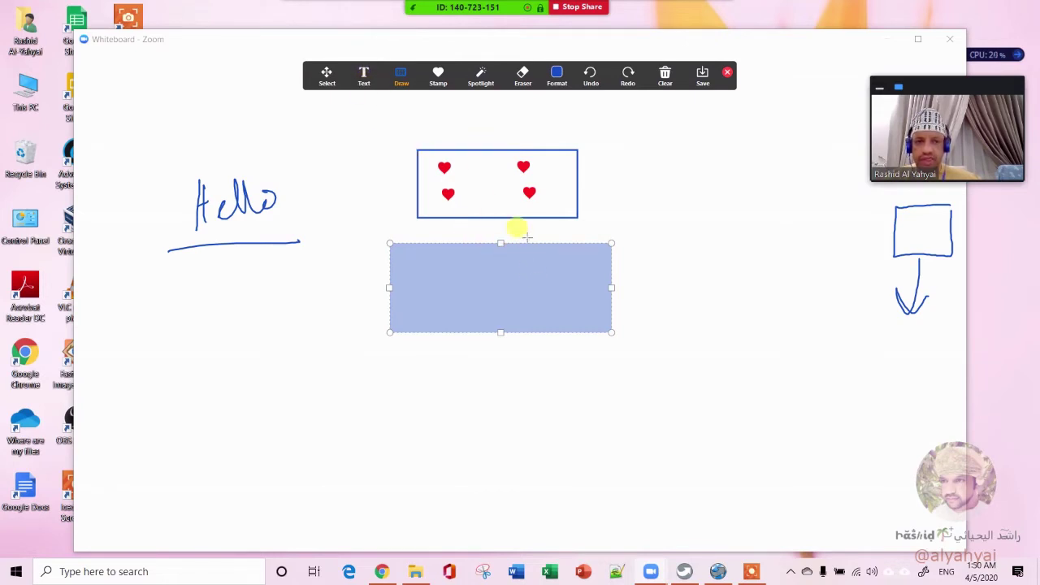
Add the text "hello" below the handwritten word and move it left, clear of the filled rectangle
left_click(365, 82)
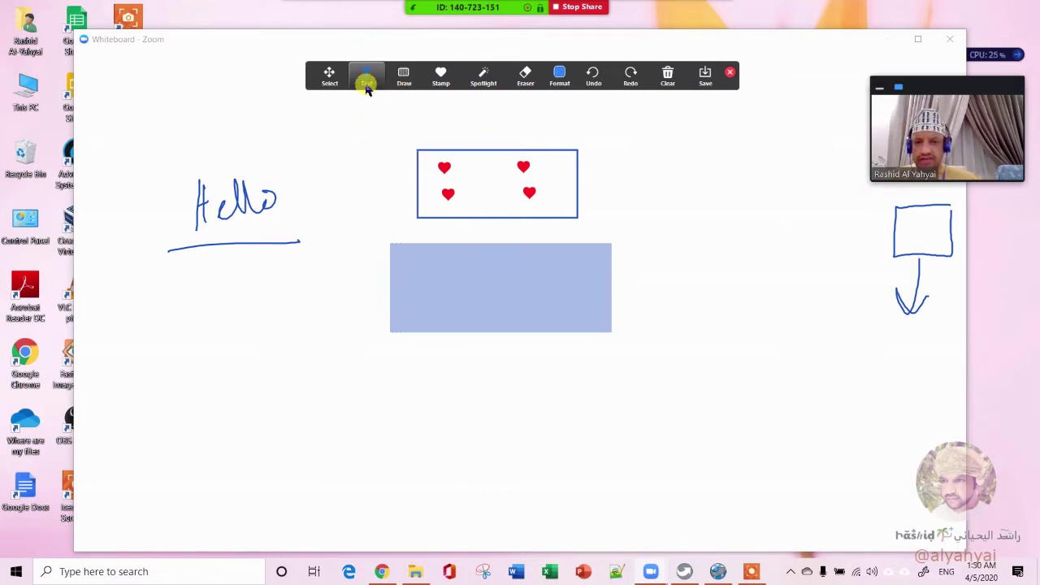
left_click(276, 283)
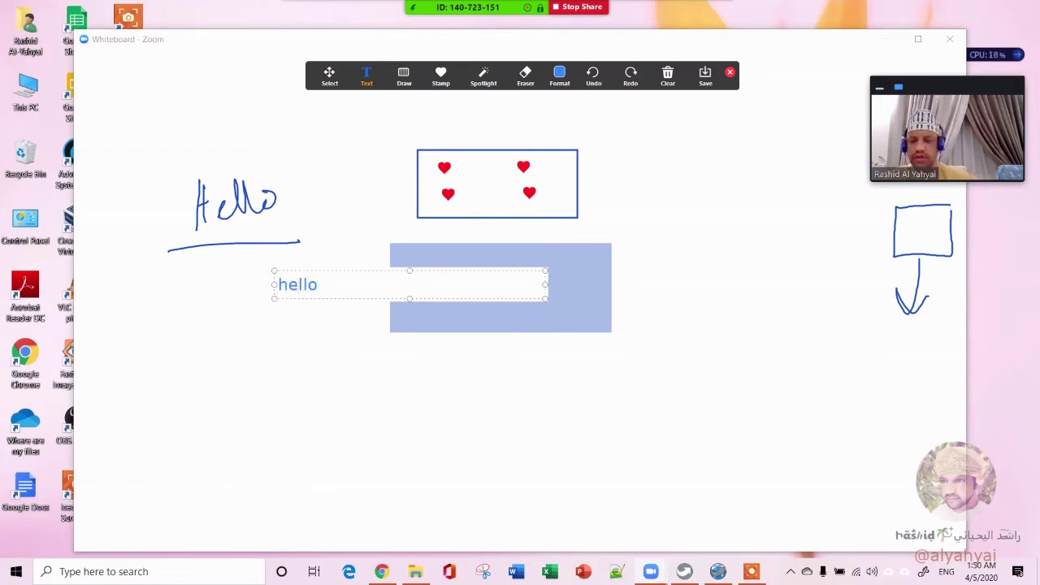
left_click(227, 304)
left_click(297, 288)
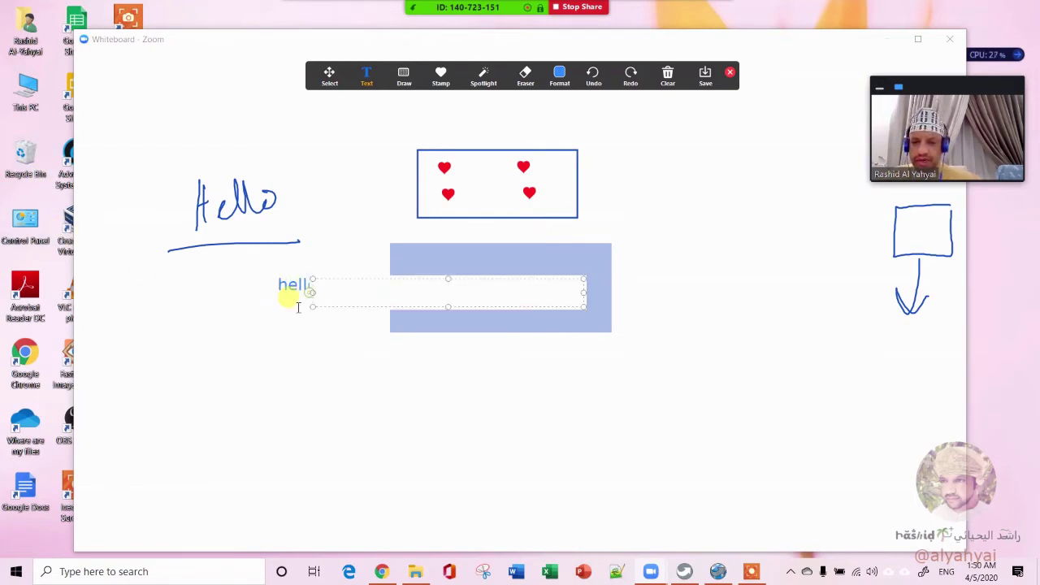
left_click(284, 290)
left_click(329, 77)
left_click_drag(307, 286, 149, 318)
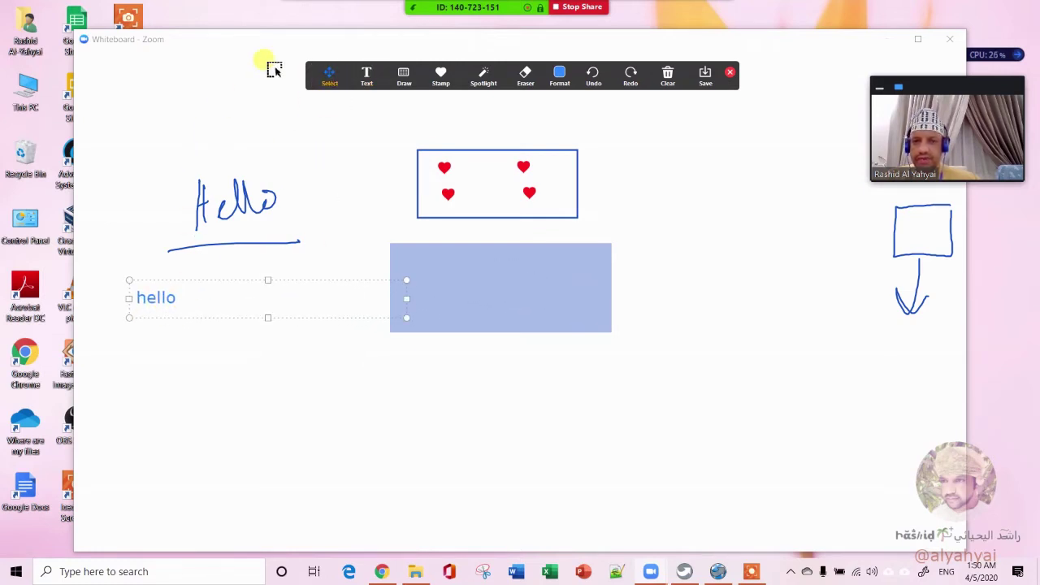
Activate the Spotlight pointer and point around the handwritten "Hello" with it
left_click(363, 88)
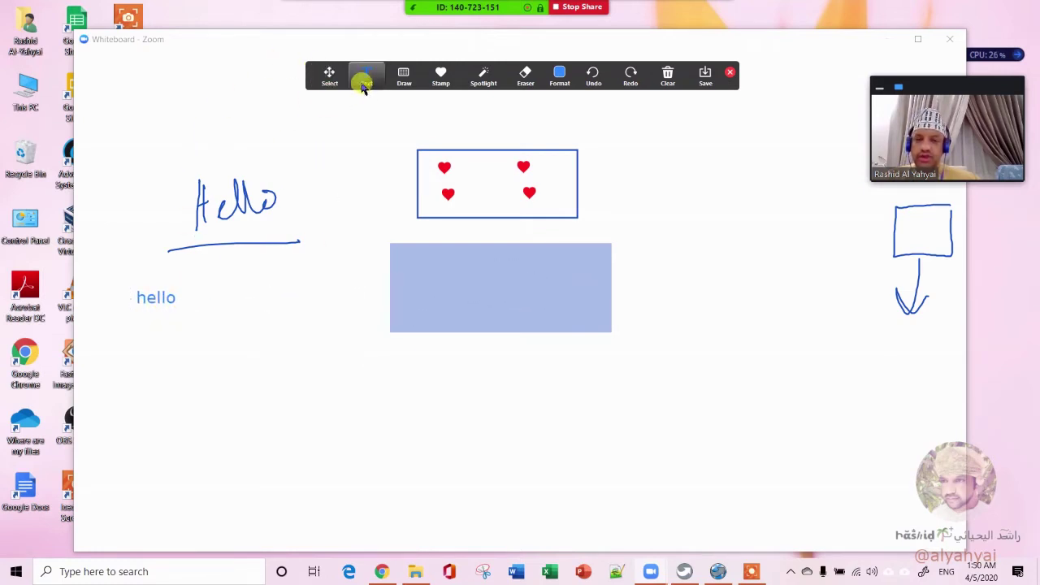
left_click(406, 78)
left_click(483, 81)
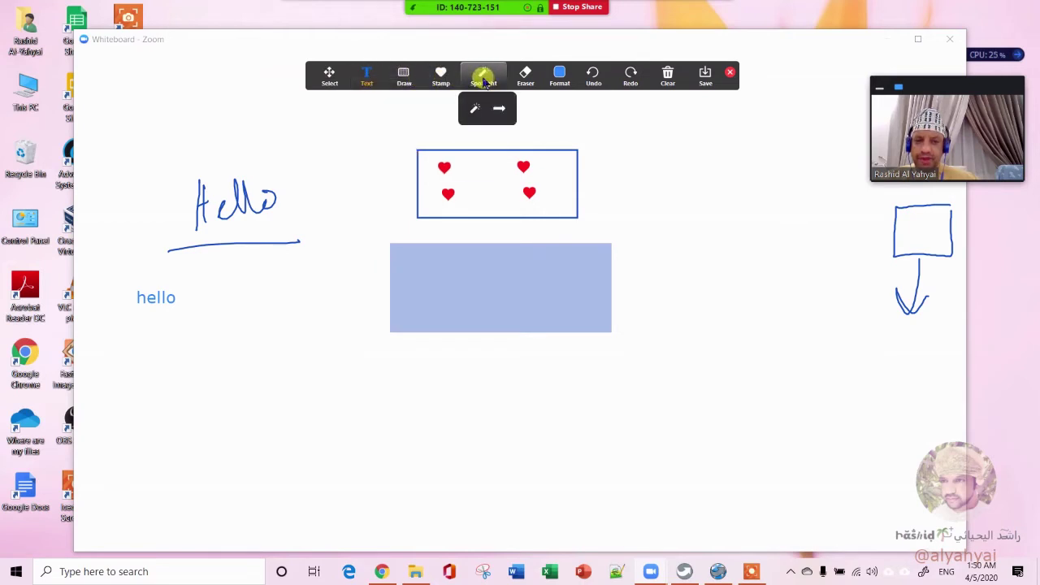
left_click(475, 108)
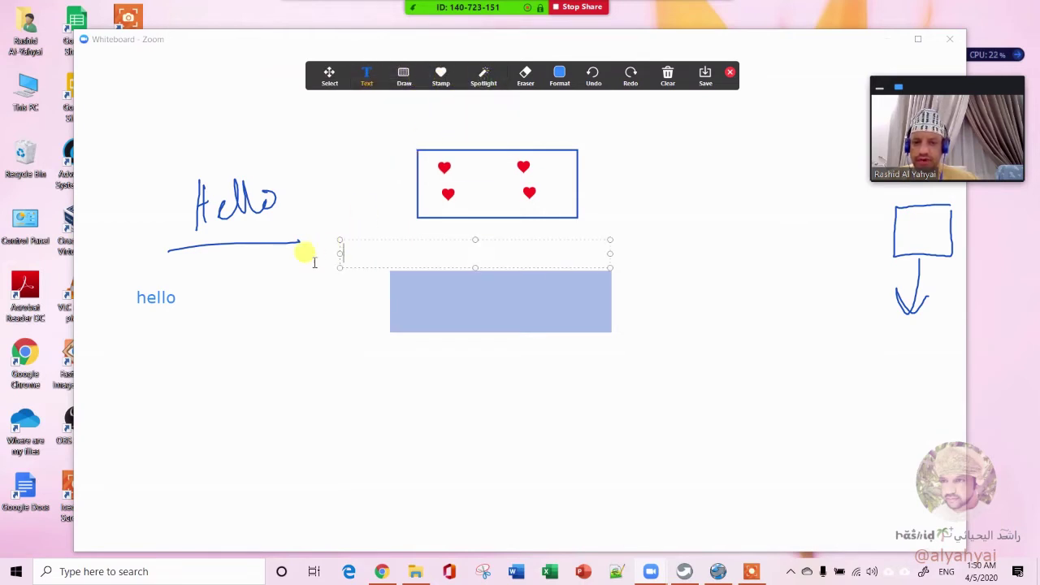
left_click(475, 79)
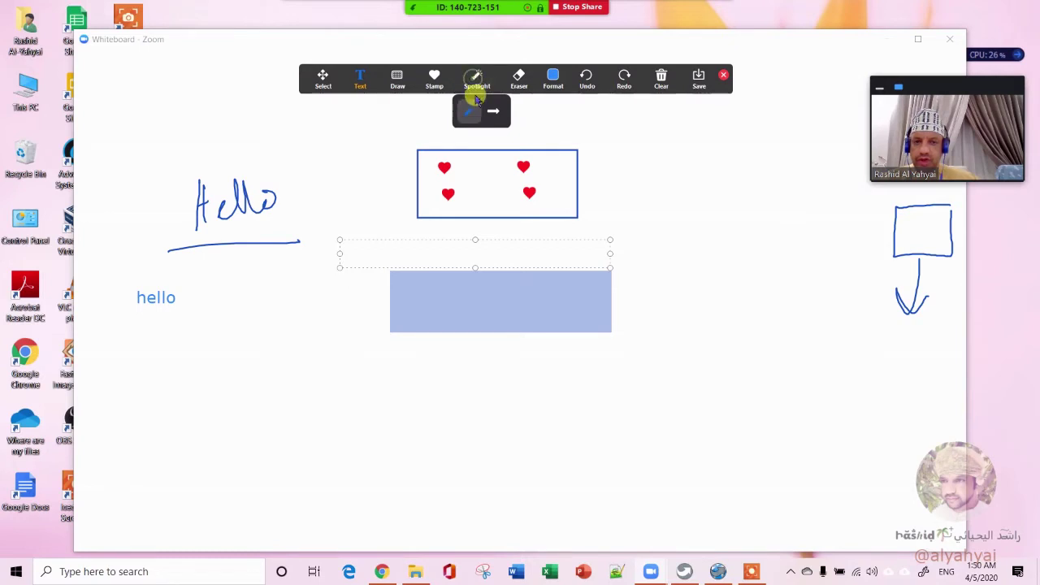
left_click(469, 111)
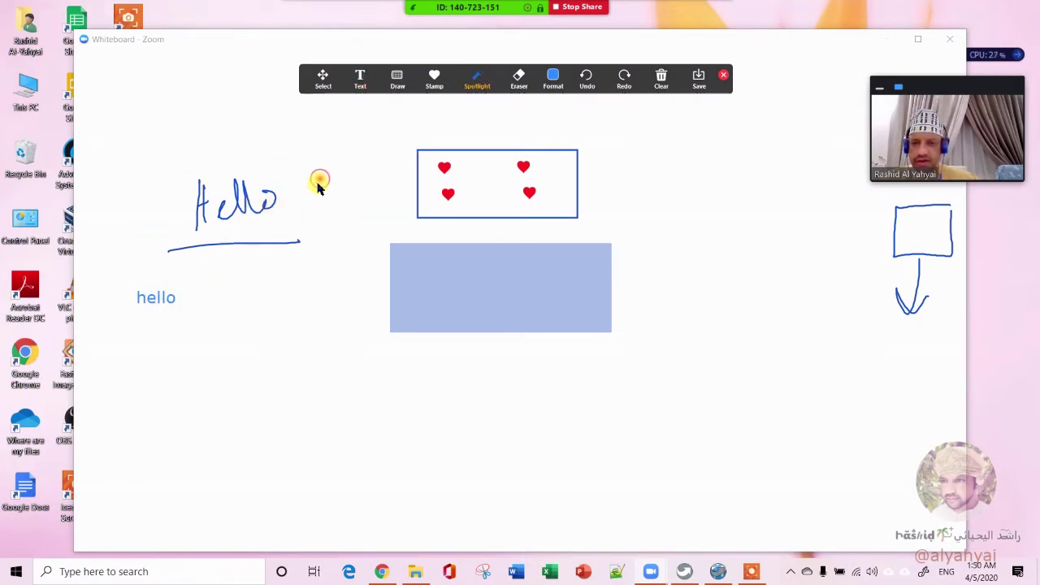
Switch the spotlight to the Arrow and point it at the hearts rectangle, the filled rectangle and the handwritten "Hello"
left_click(481, 78)
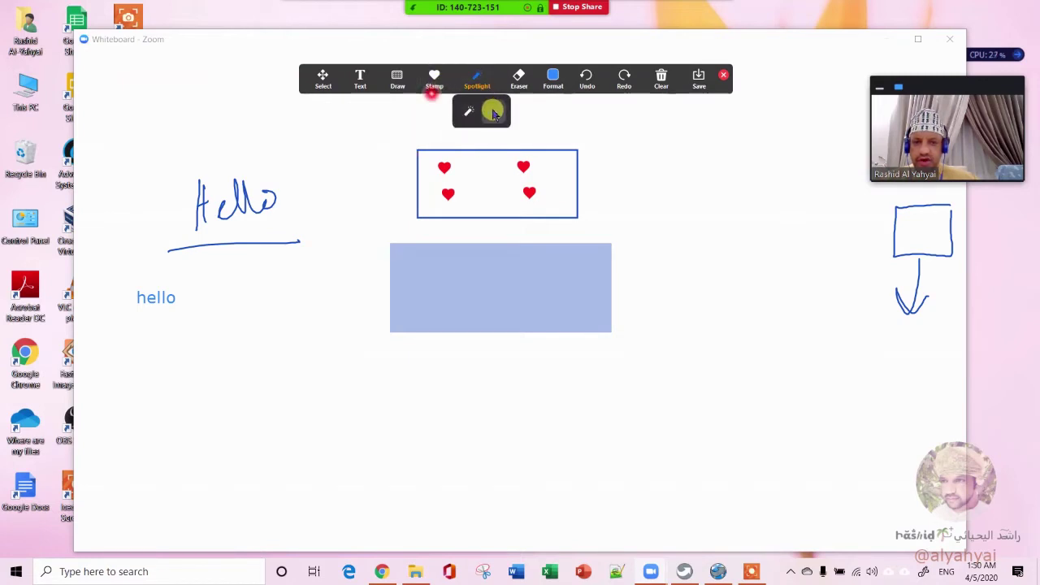
left_click(493, 114)
left_click(390, 173)
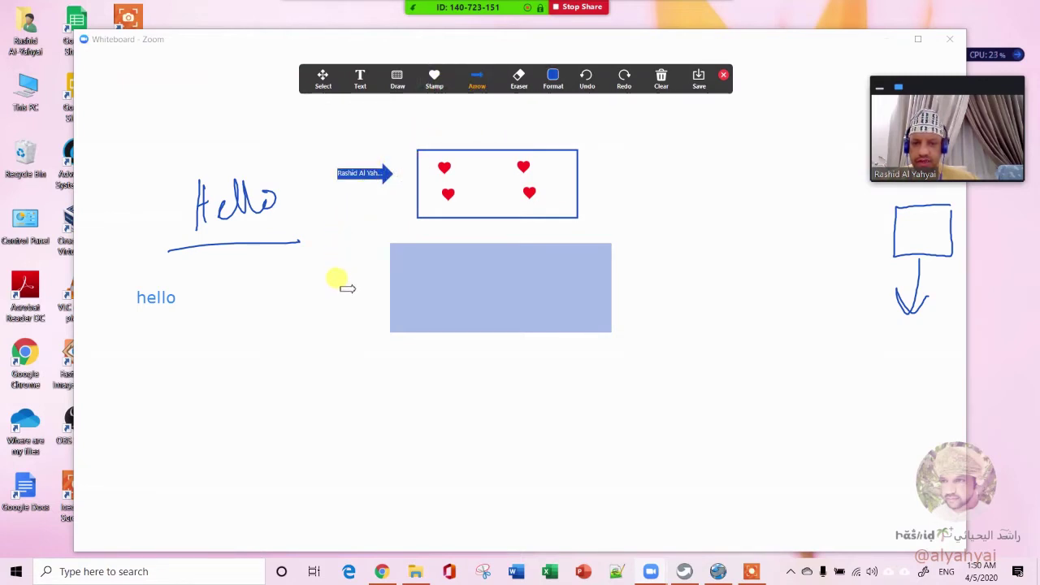
left_click(355, 289)
left_click(393, 172)
left_click(162, 211)
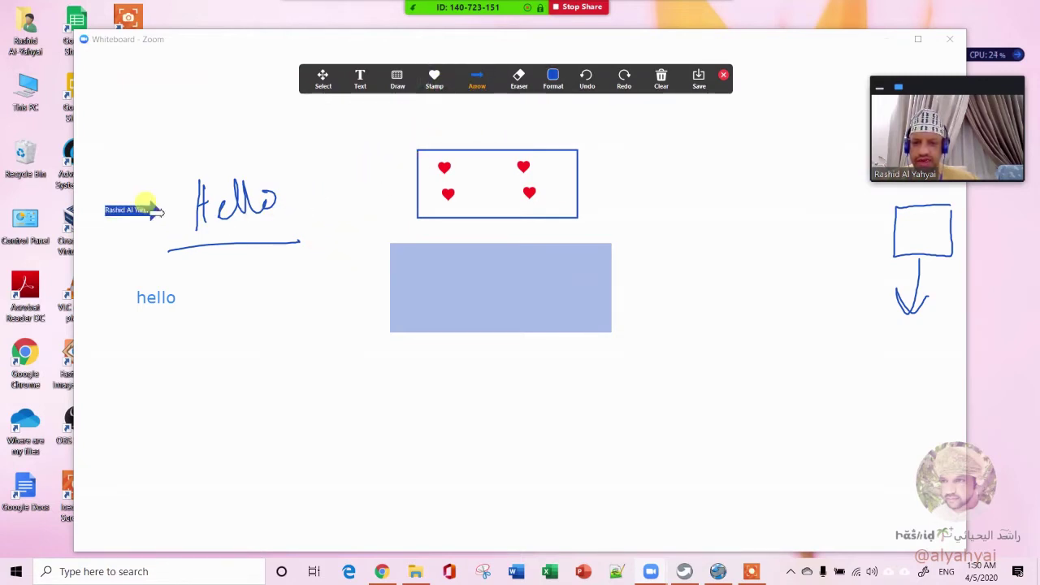
Erase everything on the whiteboard except the box with the downward arrow
left_click(518, 81)
mouse_move(443, 169)
left_mouse_down()
mouse_move(453, 172)
mouse_move(417, 223)
mouse_move(325, 258)
mouse_move(216, 195)
mouse_move(193, 219)
mouse_move(248, 168)
left_mouse_up()
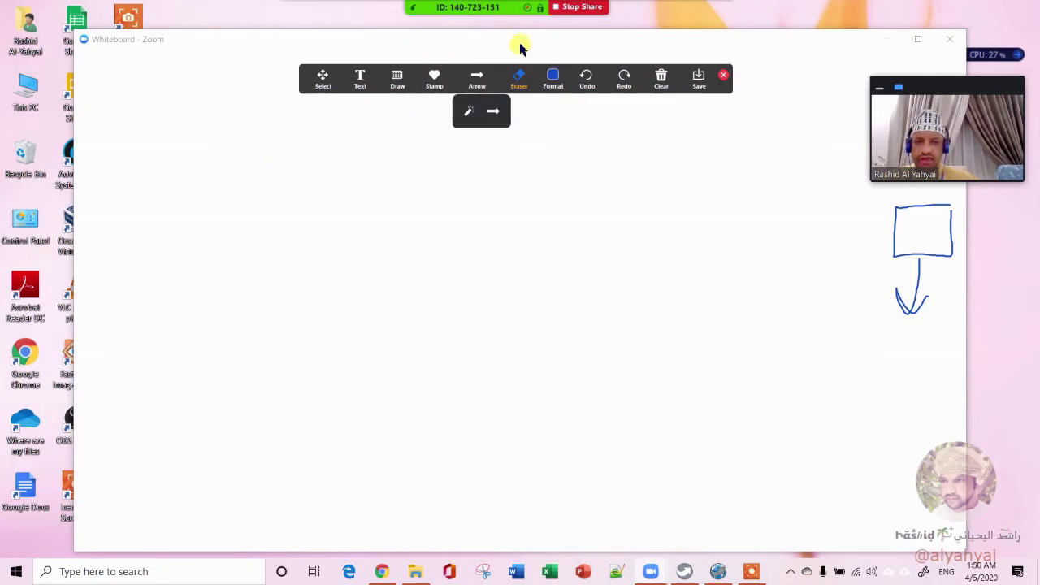
left_click(553, 79)
Draw an outlined diamond in the middle of the whiteboard
mouse_move(403, 95)
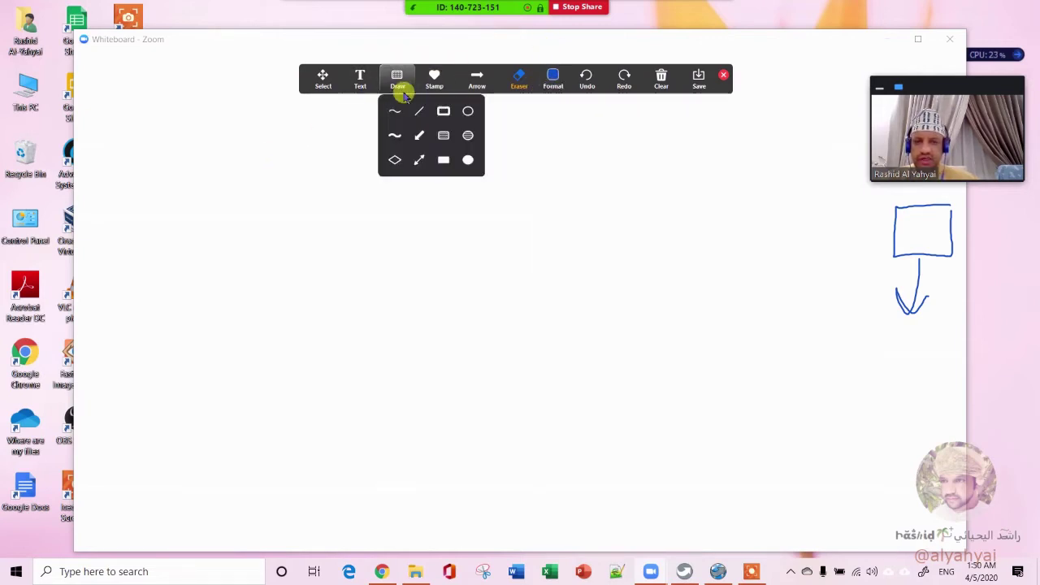
left_click(394, 159)
mouse_move(391, 209)
left_mouse_down()
mouse_move(423, 265)
mouse_move(486, 319)
left_mouse_up()
Set the drawing color to red, shift the blue diamond slightly down and left, and draw a red diamond beside it
left_click(552, 78)
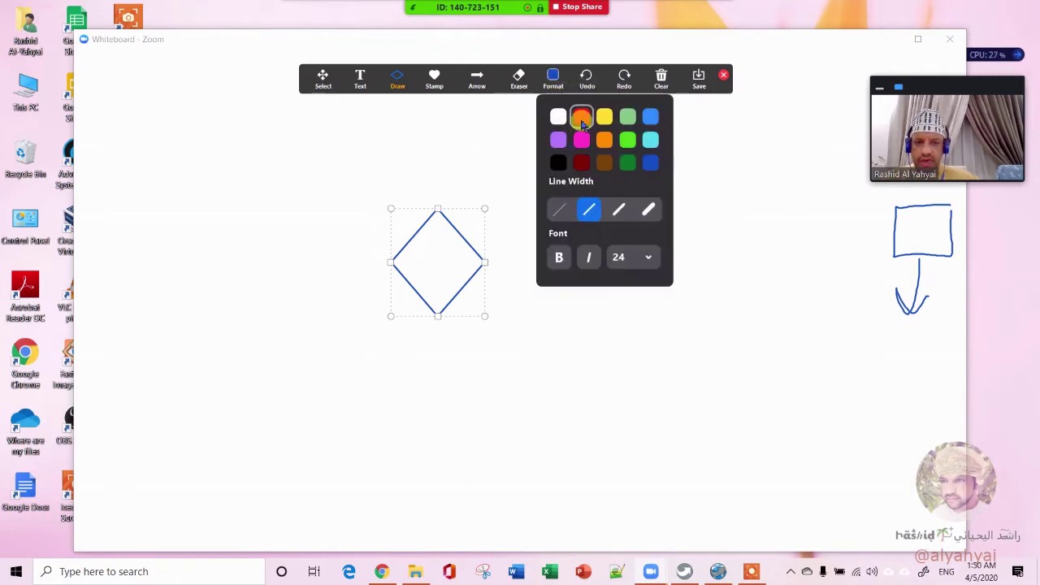
left_click(582, 116)
mouse_move(422, 249)
left_mouse_down()
mouse_move(446, 278)
mouse_move(397, 264)
left_mouse_up()
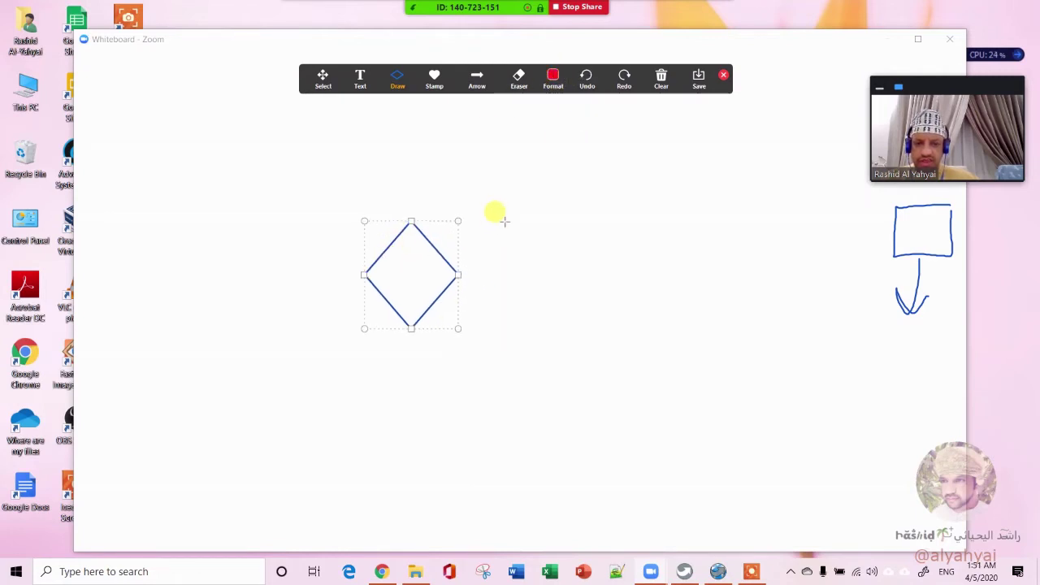
mouse_move(504, 216)
left_mouse_down()
mouse_move(544, 315)
mouse_move(577, 319)
left_mouse_up()
Review the whiteboard's color, line width and font formatting options and the choices for clearing drawings
left_click(552, 78)
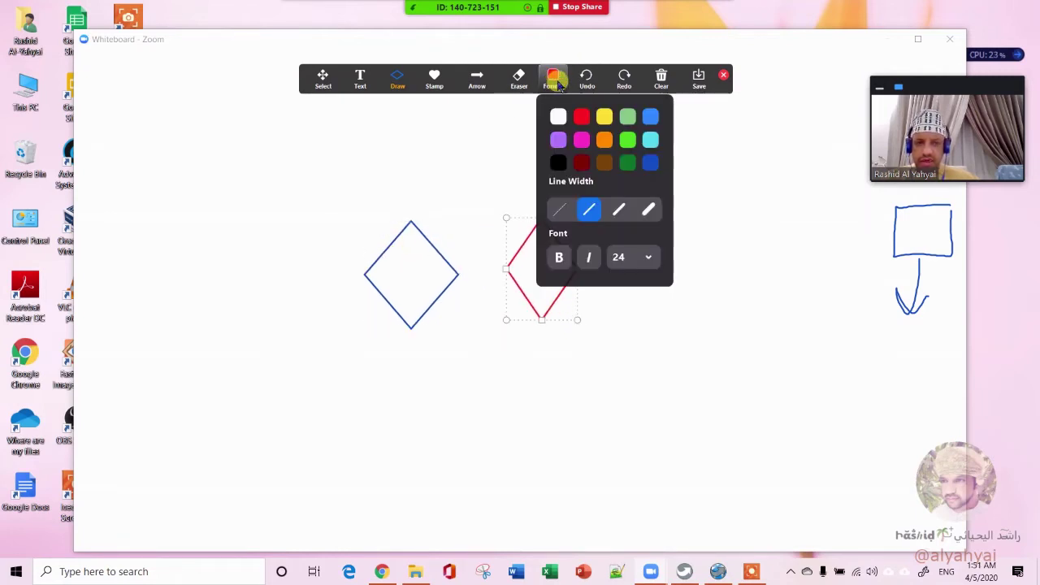
left_click(627, 253)
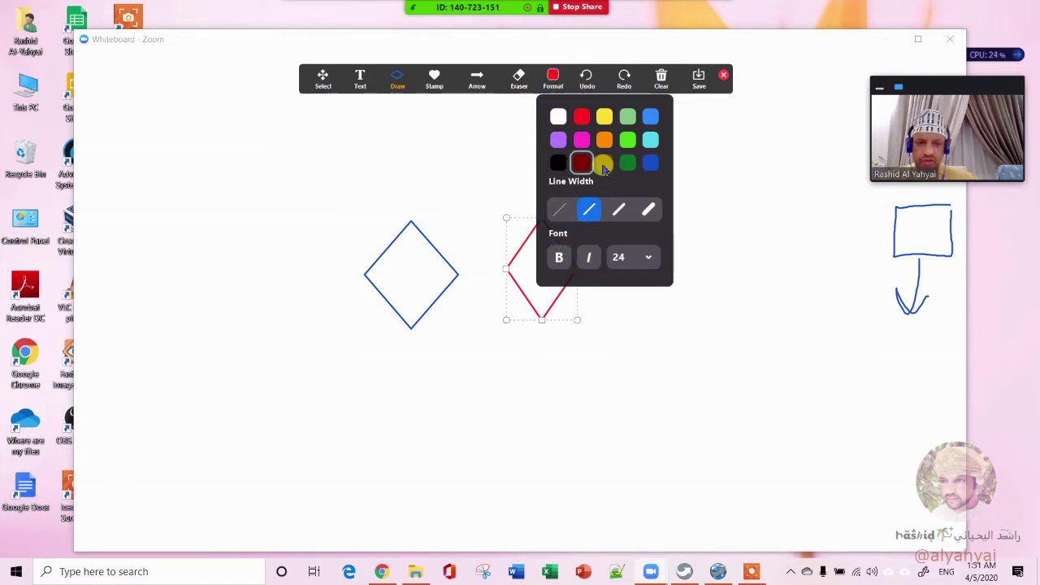
left_click(661, 79)
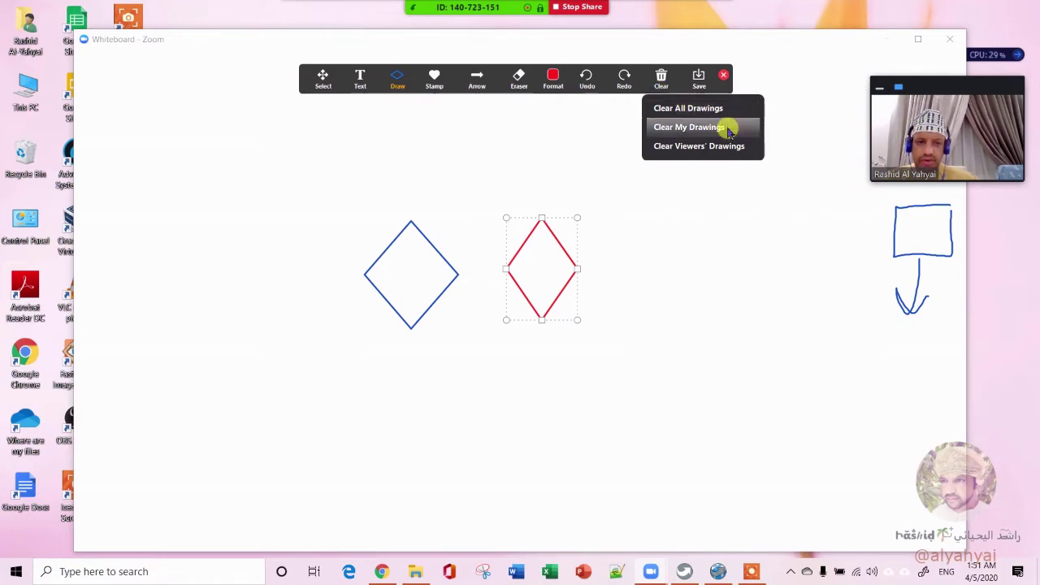
left_click(687, 148)
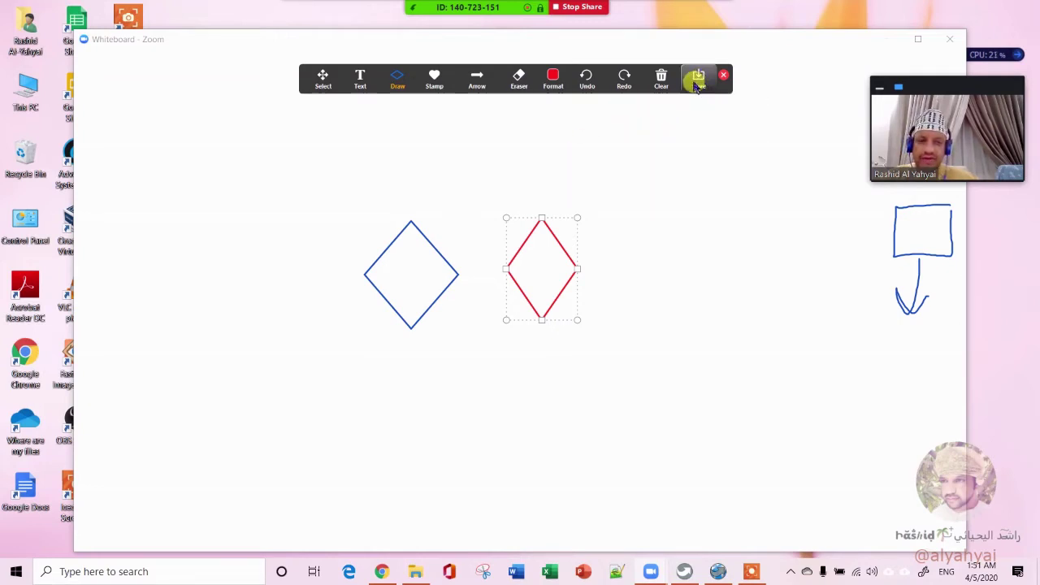
Draw a small narrow red diamond above the blue one, then handwrite "Save" freehand with two underlines
left_click_drag(397, 146, 412, 184)
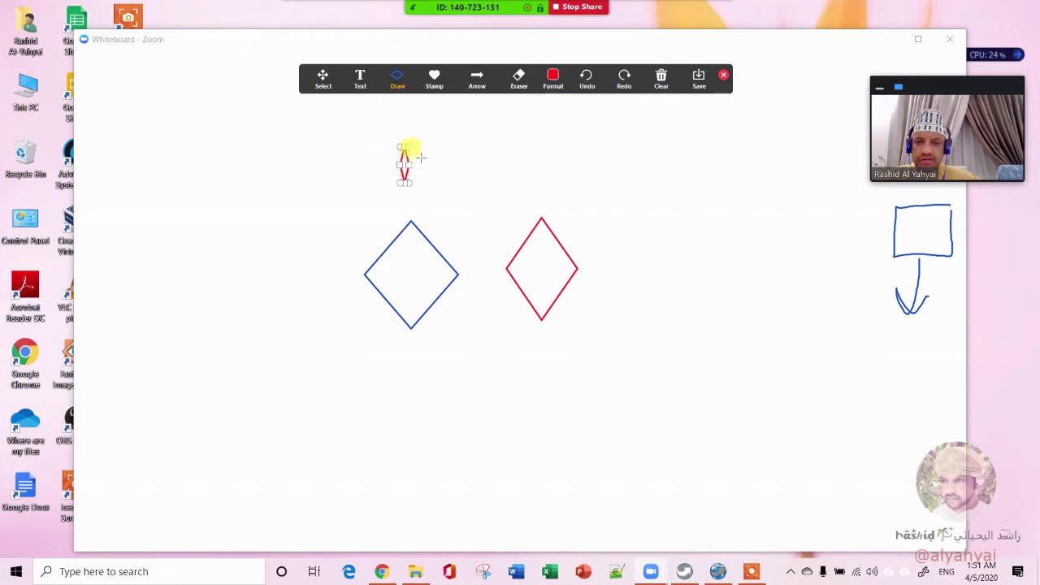
left_click(384, 79)
left_click(389, 116)
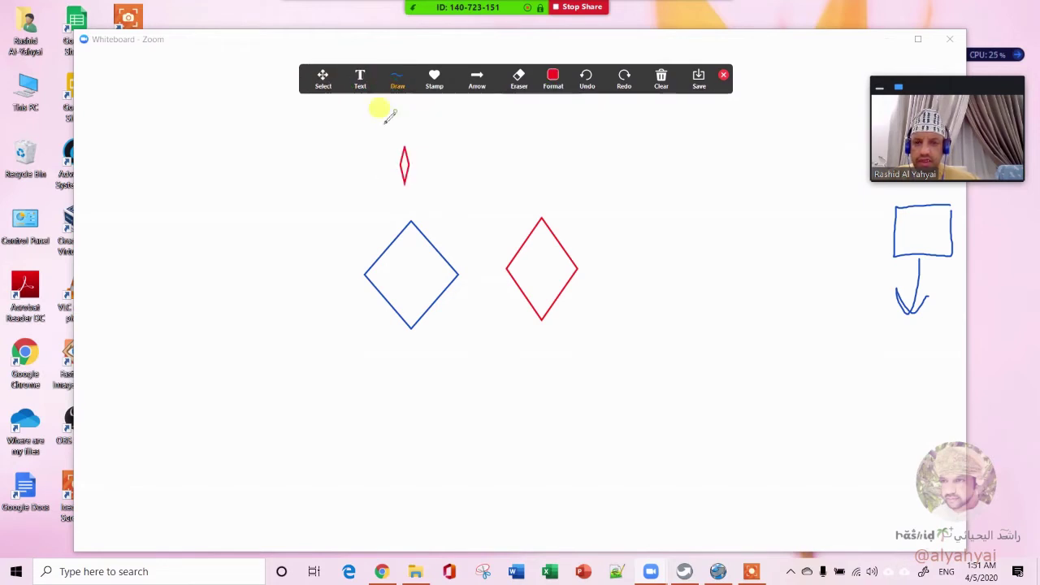
mouse_move(195, 197)
left_mouse_down()
mouse_move(181, 204)
mouse_move(181, 228)
mouse_move(216, 200)
mouse_move(253, 213)
left_mouse_up()
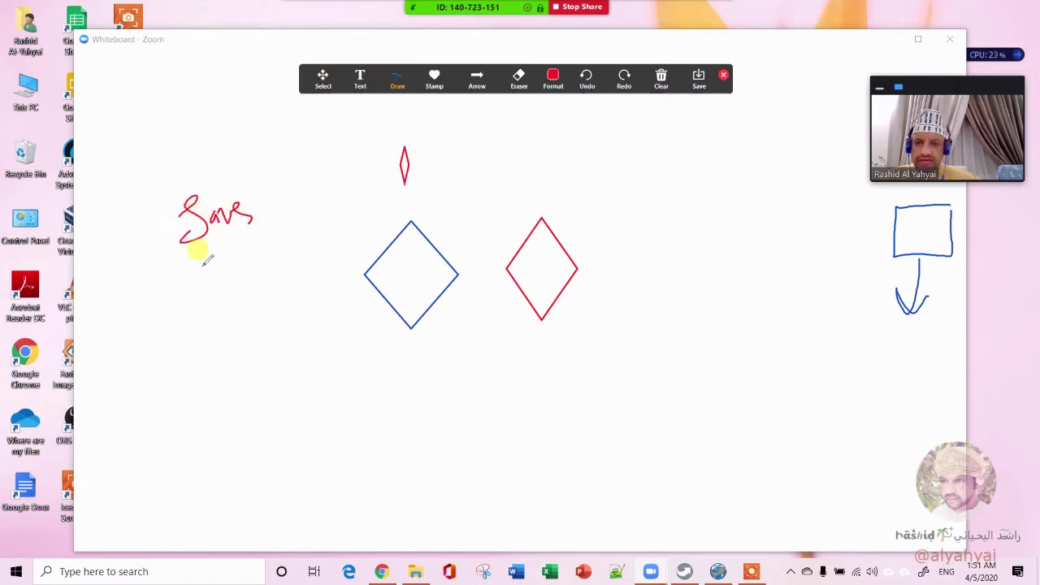
left_click_drag(203, 255, 262, 227)
left_click_drag(202, 264, 280, 227)
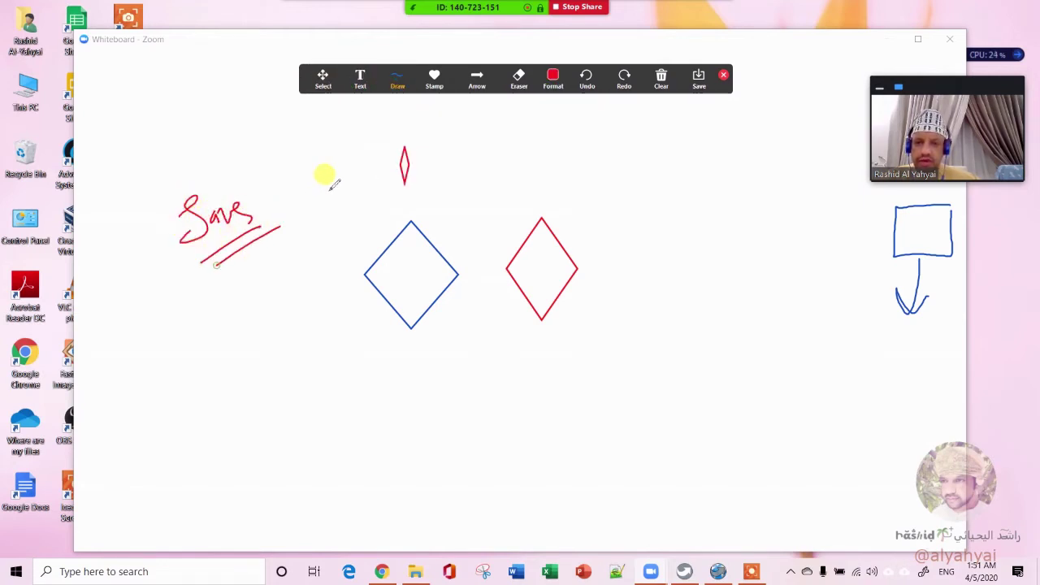
Save the whiteboard, view the saved Whiteboard[1]-01.png from its folder, and return to the whiteboard
left_click(700, 80)
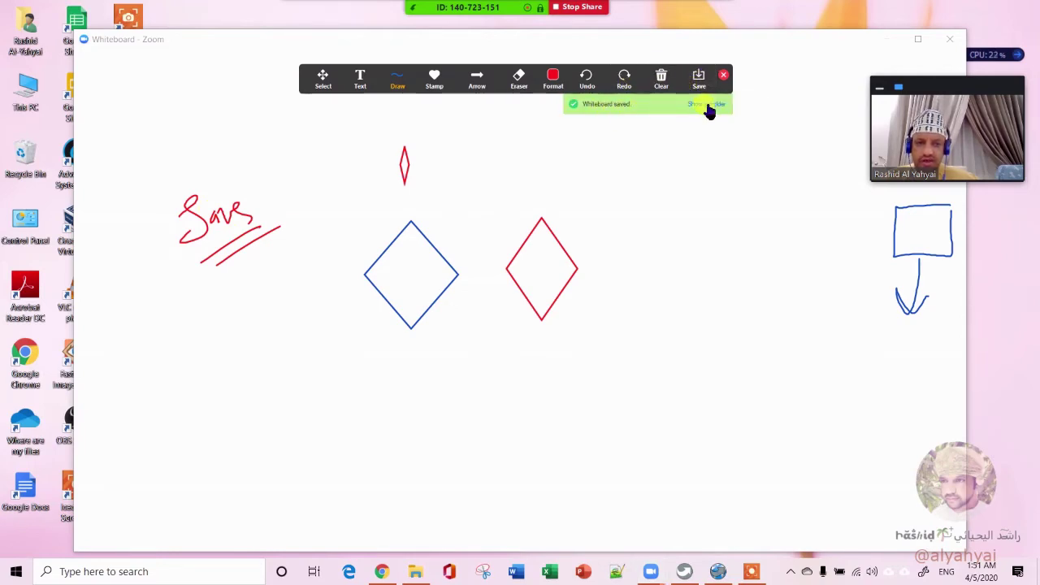
left_click(708, 105)
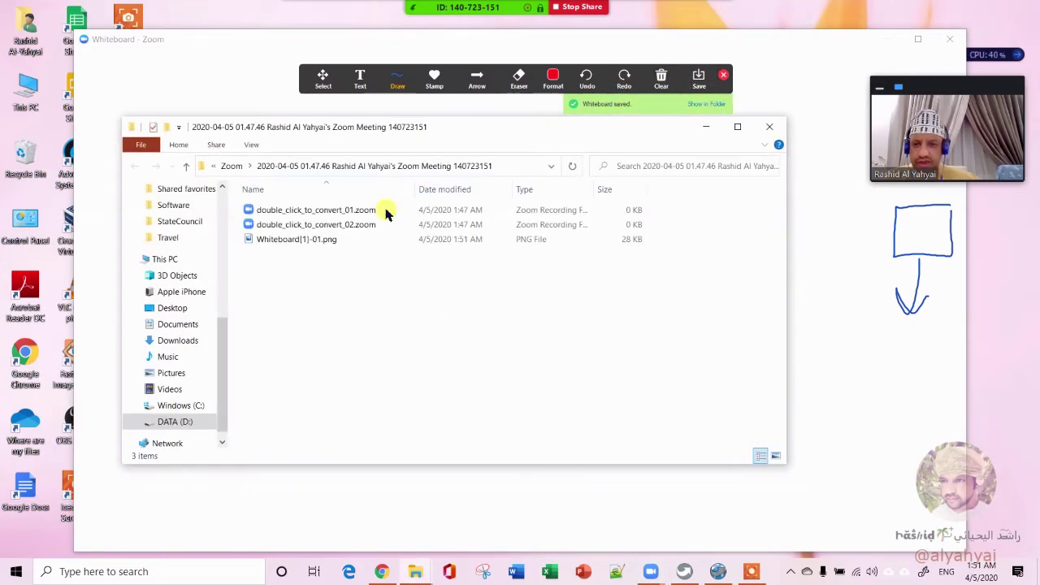
double_click(309, 240)
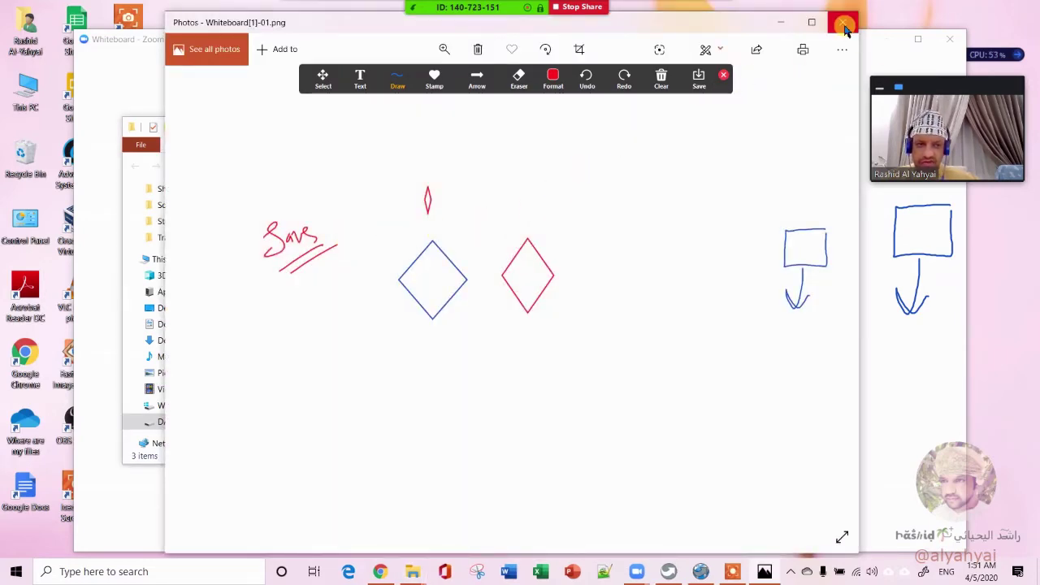
left_click(847, 25)
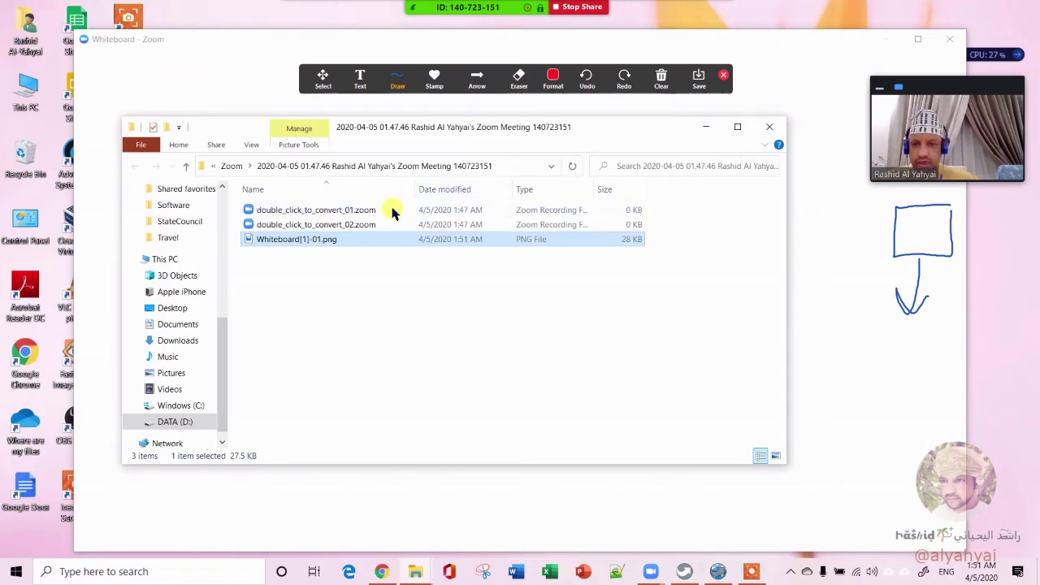
left_click(841, 235)
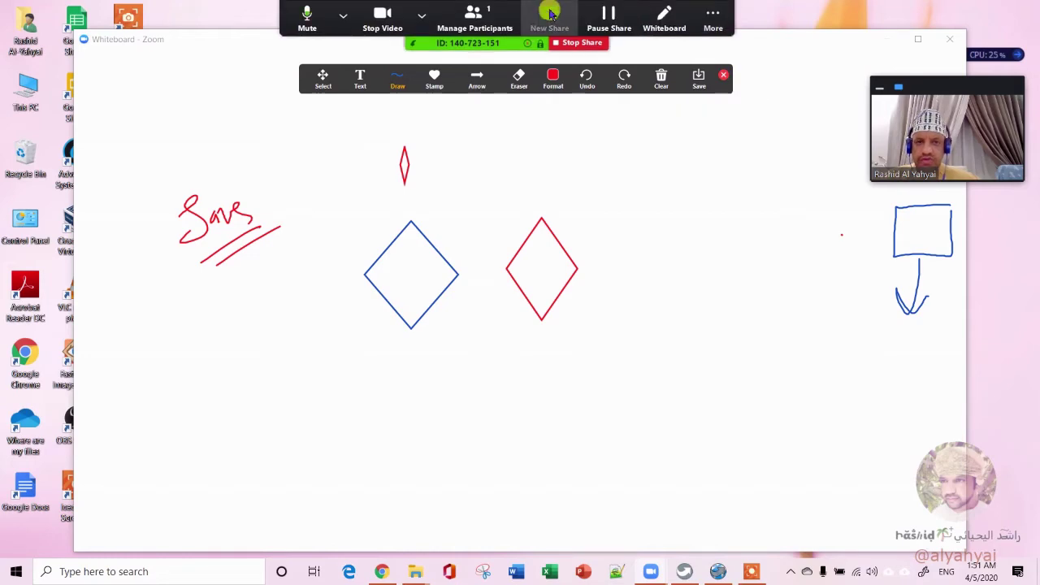
Start a new share using the advanced Portion of Screen option
left_click(550, 13)
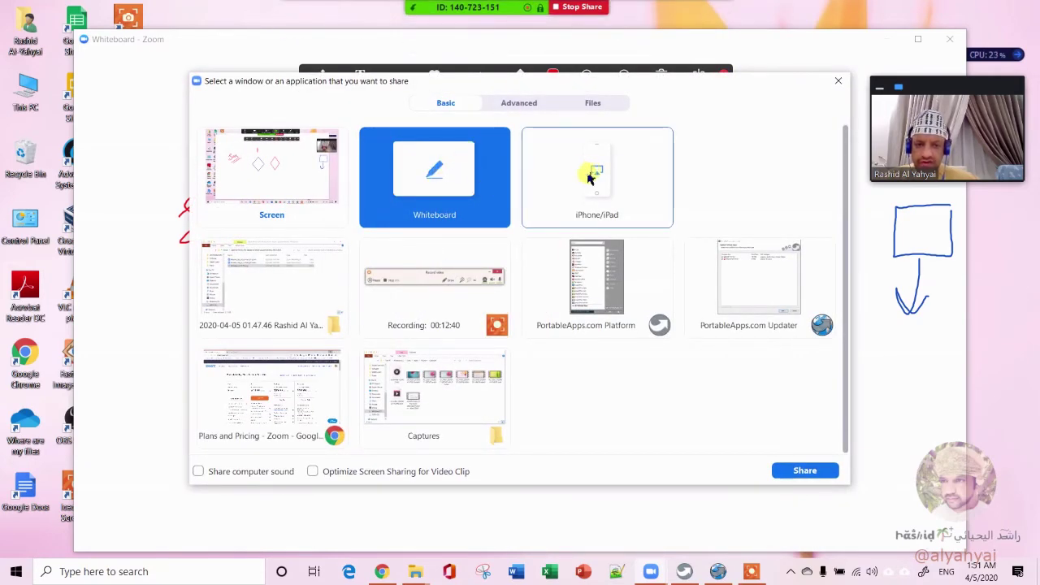
left_click(527, 104)
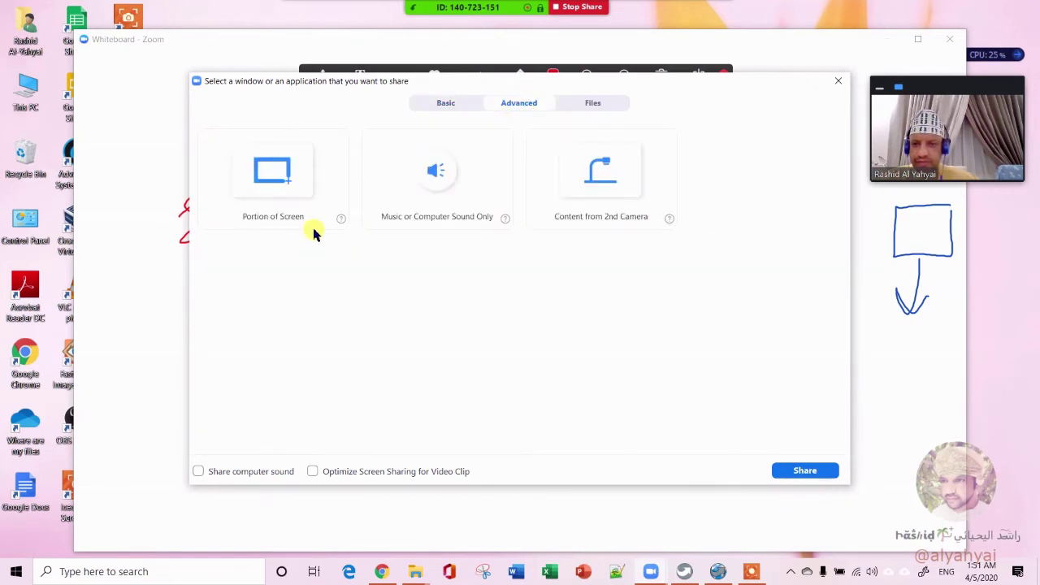
left_click(273, 185)
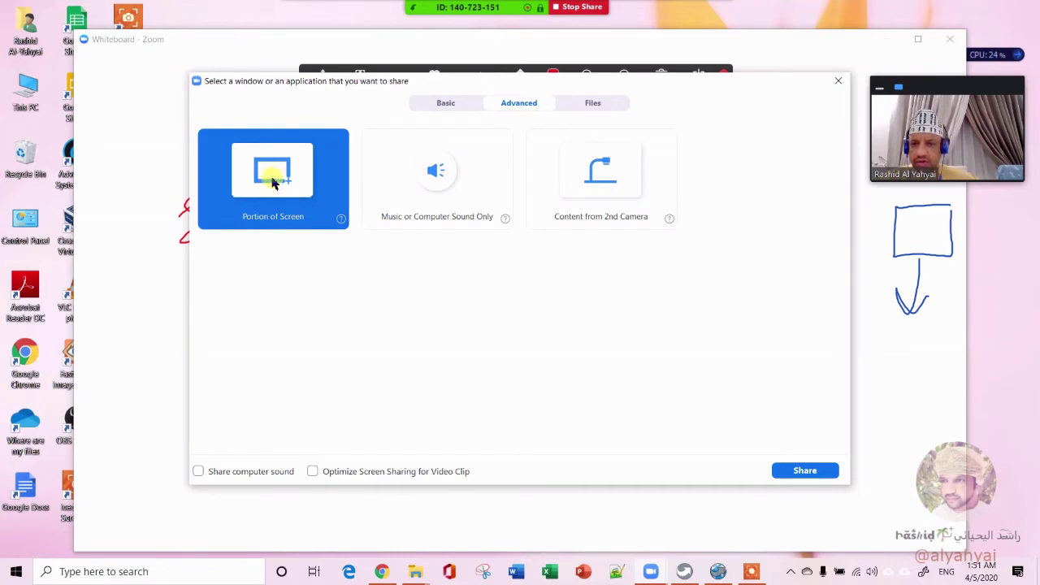
double_click(273, 182)
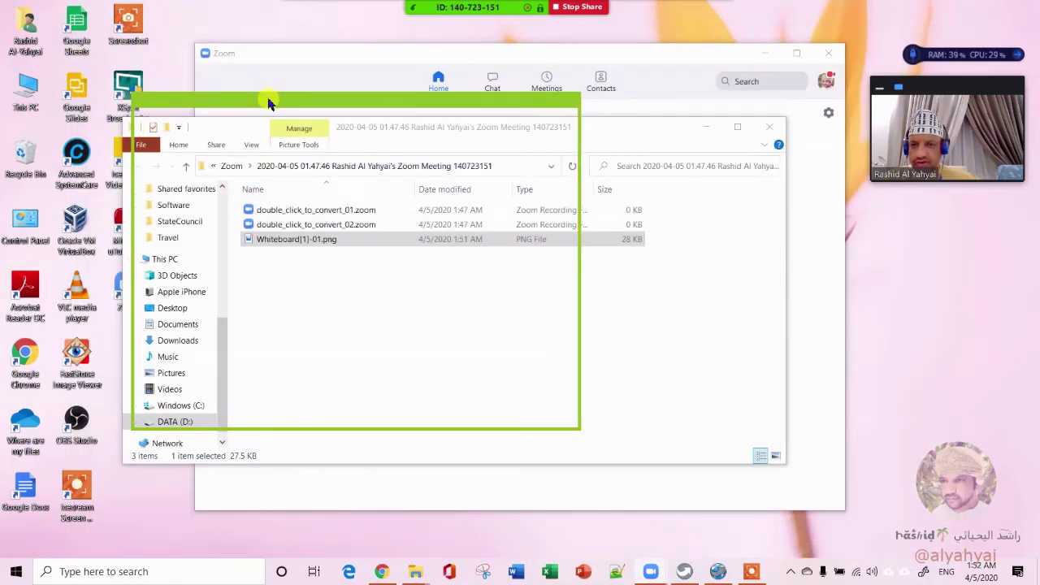
Enlarge the green sharing frame and position it over most of the meeting folder window
left_click_drag(270, 103, 179, 105)
left_click(472, 422)
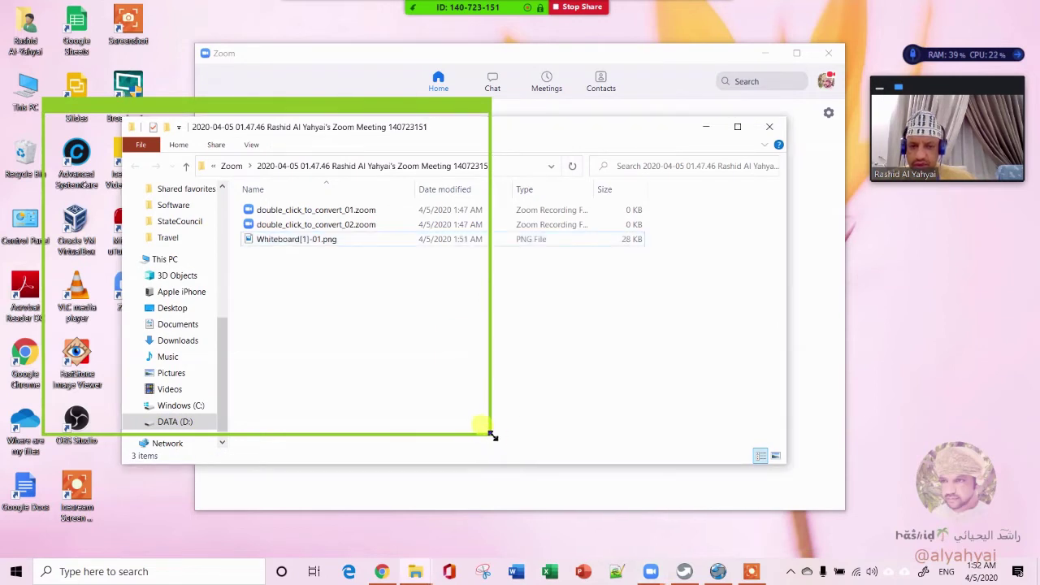
left_click_drag(489, 435, 622, 530)
left_click_drag(262, 109, 412, 92)
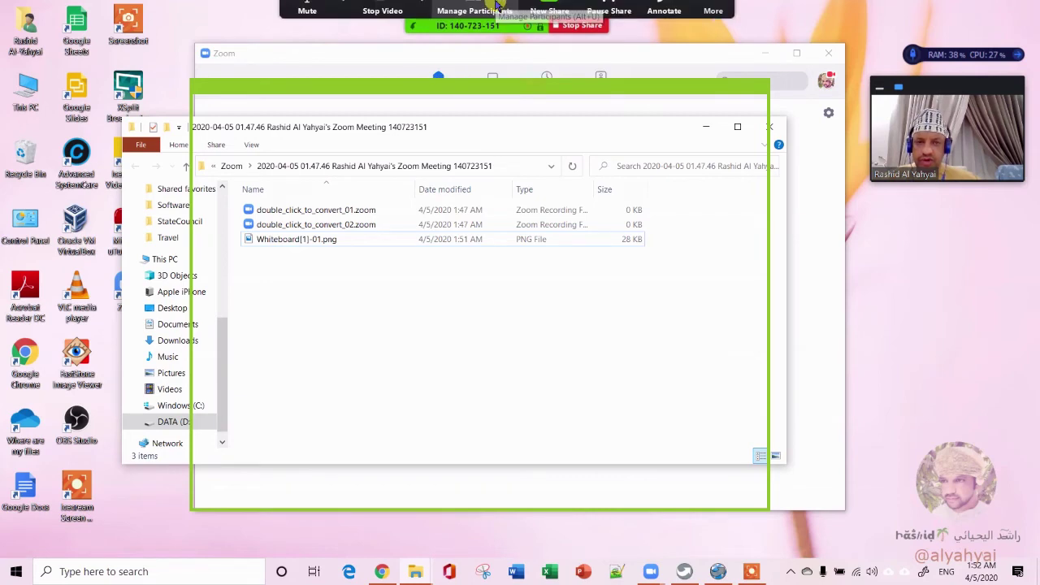
Look at the advanced new-share choices Music or Computer Sound Only and Content from 2nd Camera
left_click(549, 11)
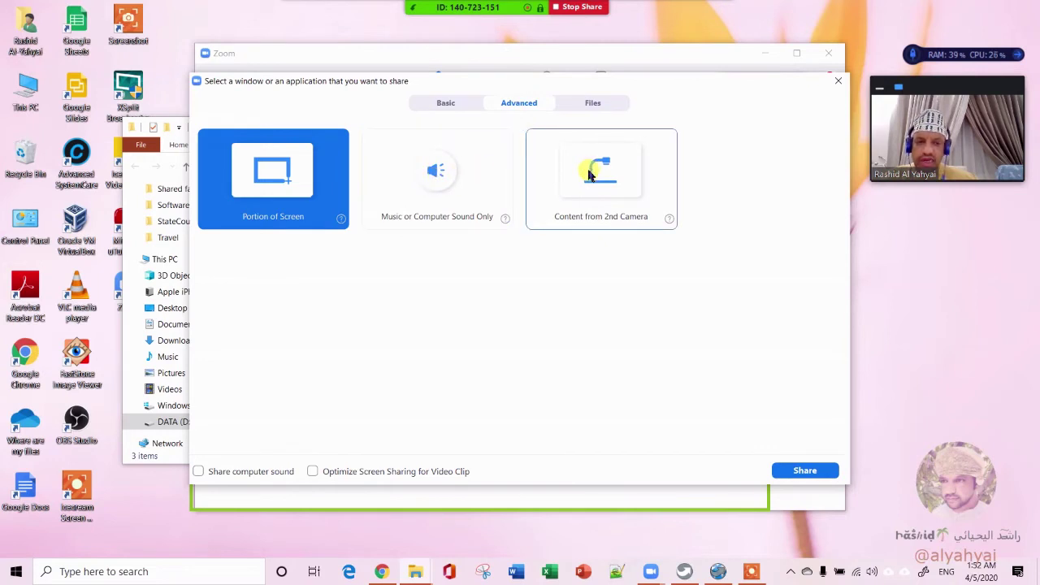
left_click(477, 187)
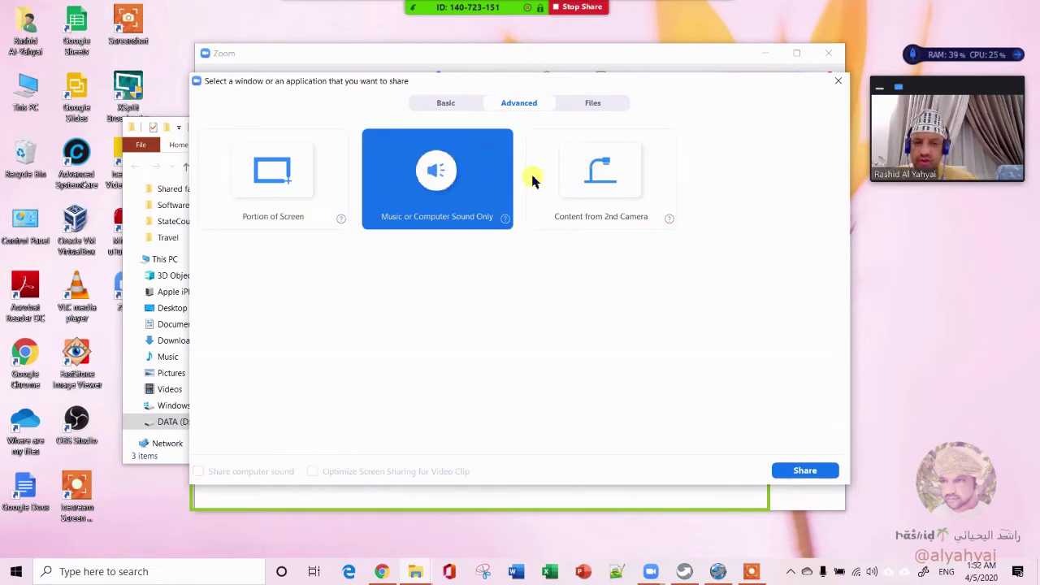
left_click(584, 175)
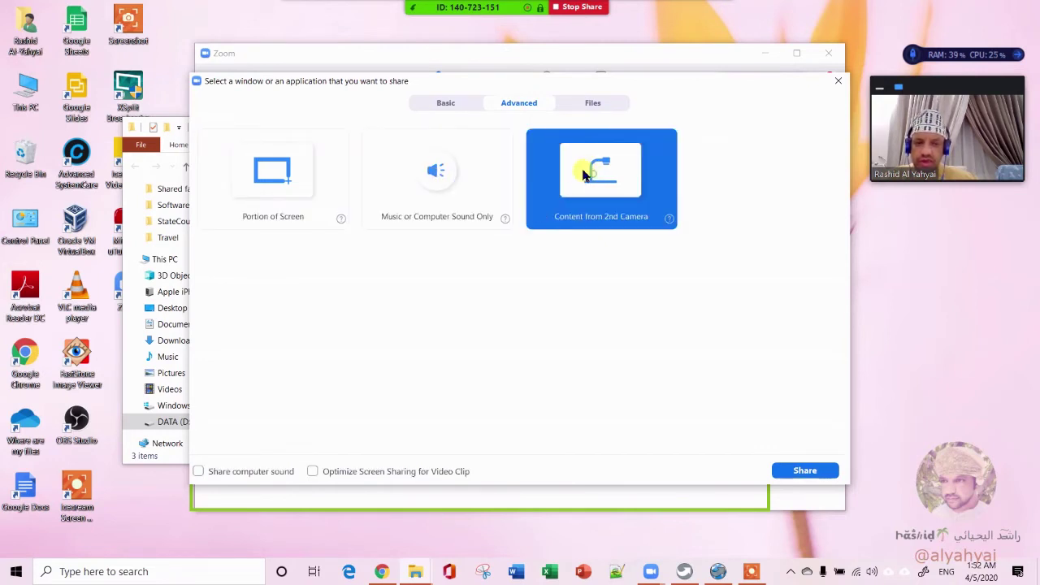
Try to share a file from Microsoft OneDrive, then minimize the browser showing its connection page
left_click(606, 105)
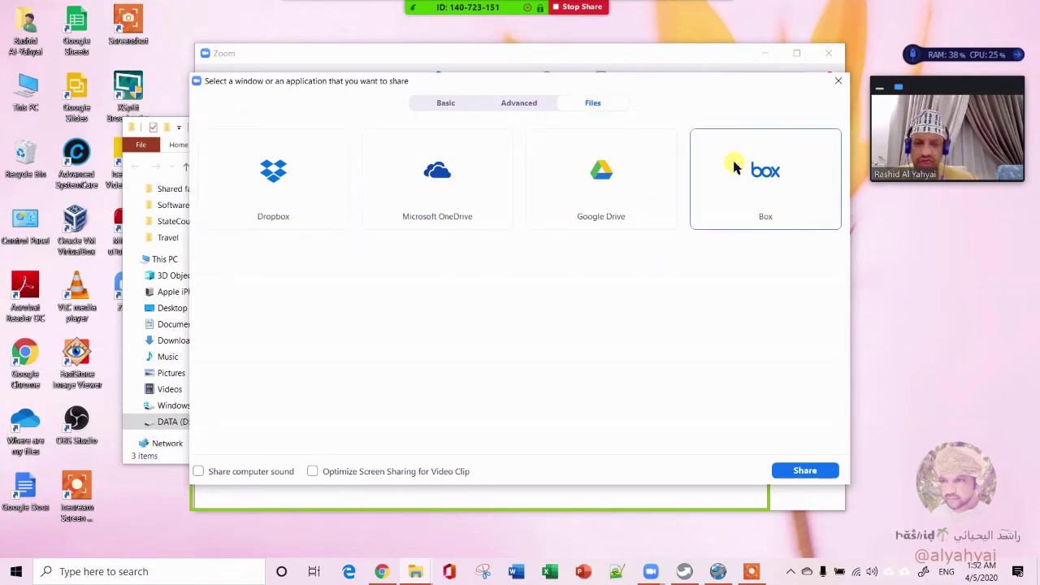
double_click(475, 205)
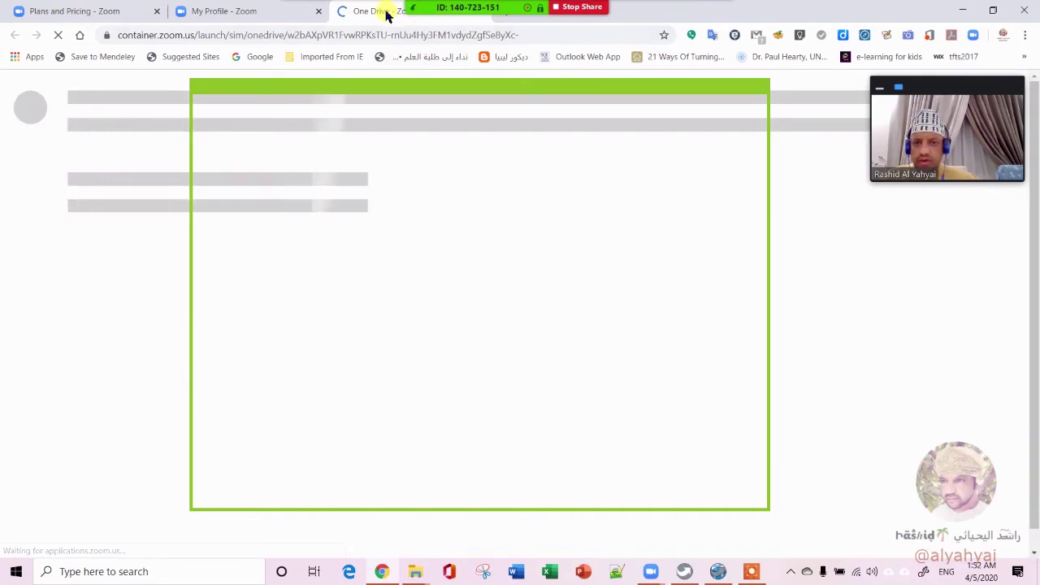
left_click(712, 12)
left_click(868, 6)
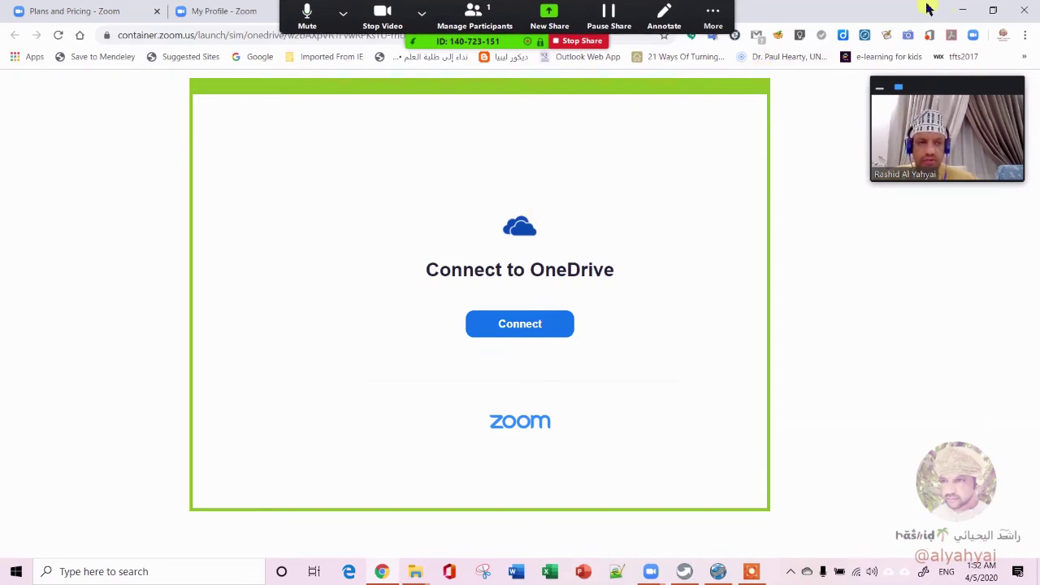
left_click(962, 10)
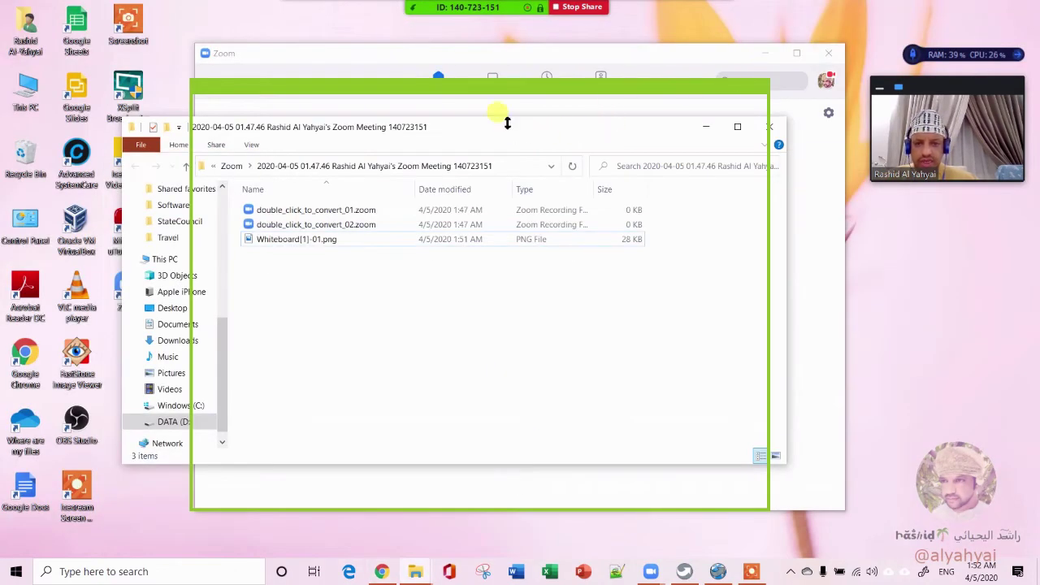
Start a new share of the iPhone/iPad screen from the basic sharing options
left_click(551, 17)
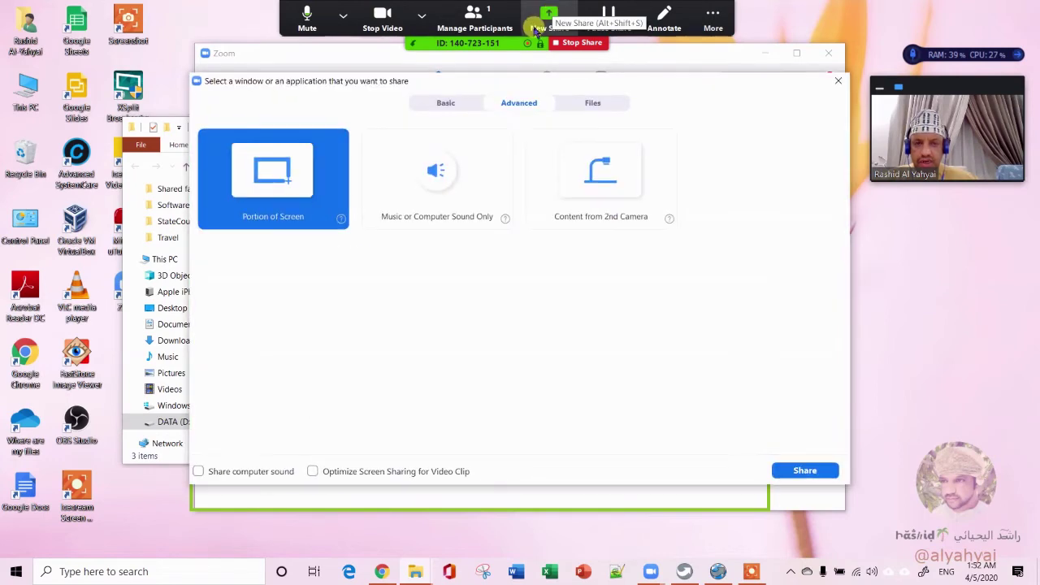
left_click(590, 103)
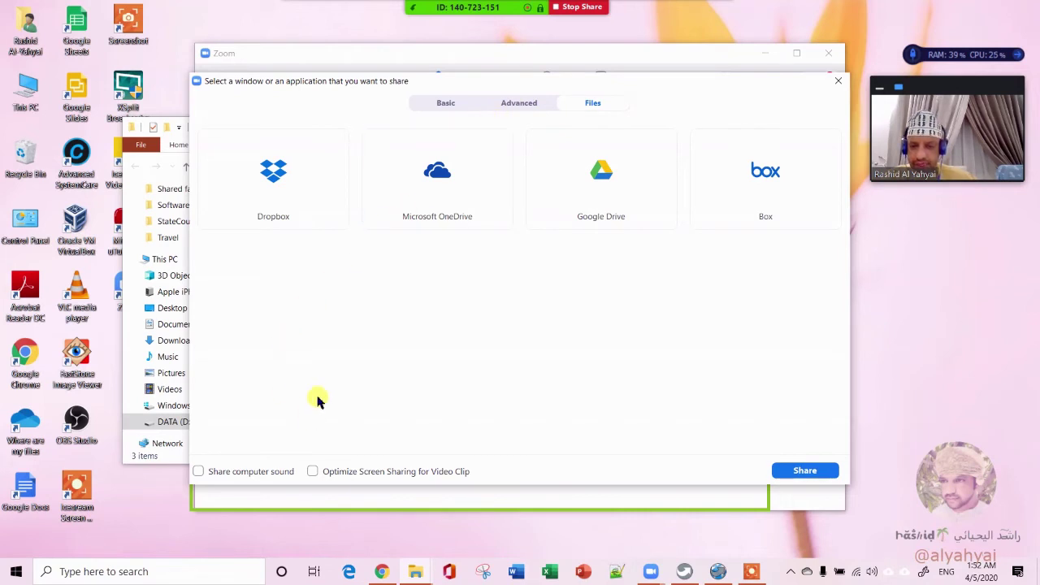
left_click(445, 103)
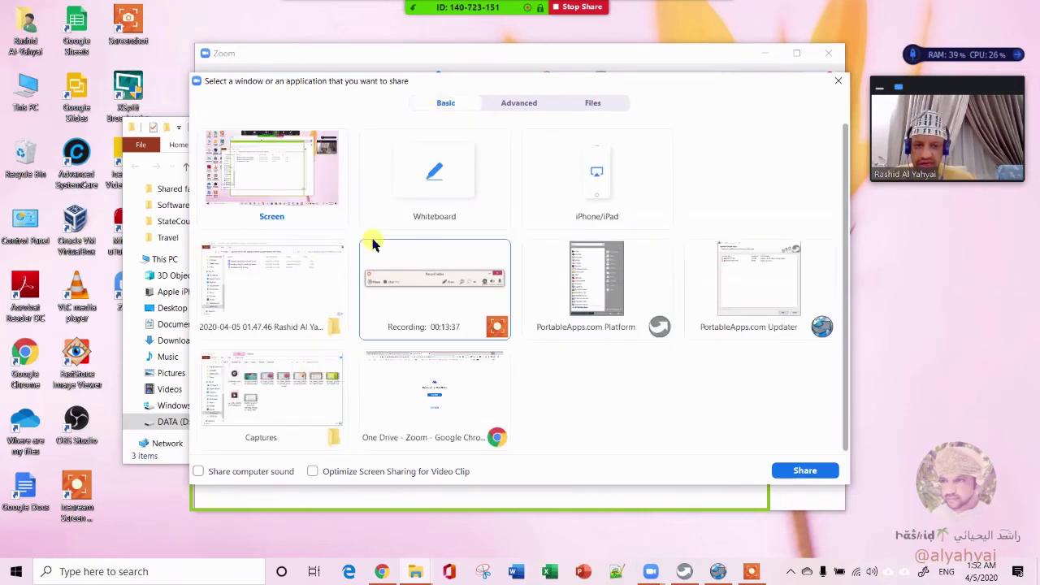
left_click(596, 182)
double_click(595, 186)
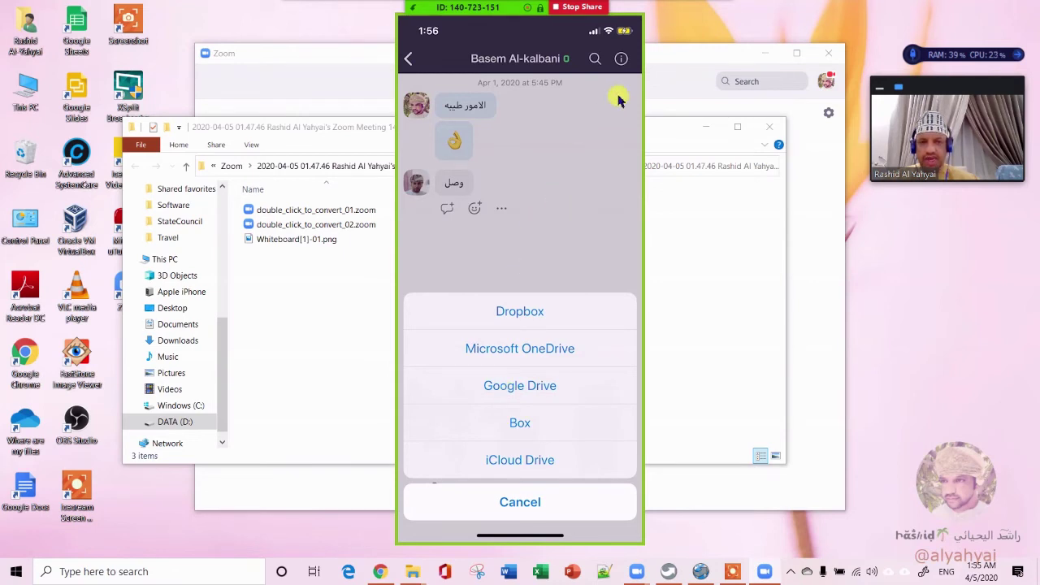
mouse_move(502, 45)
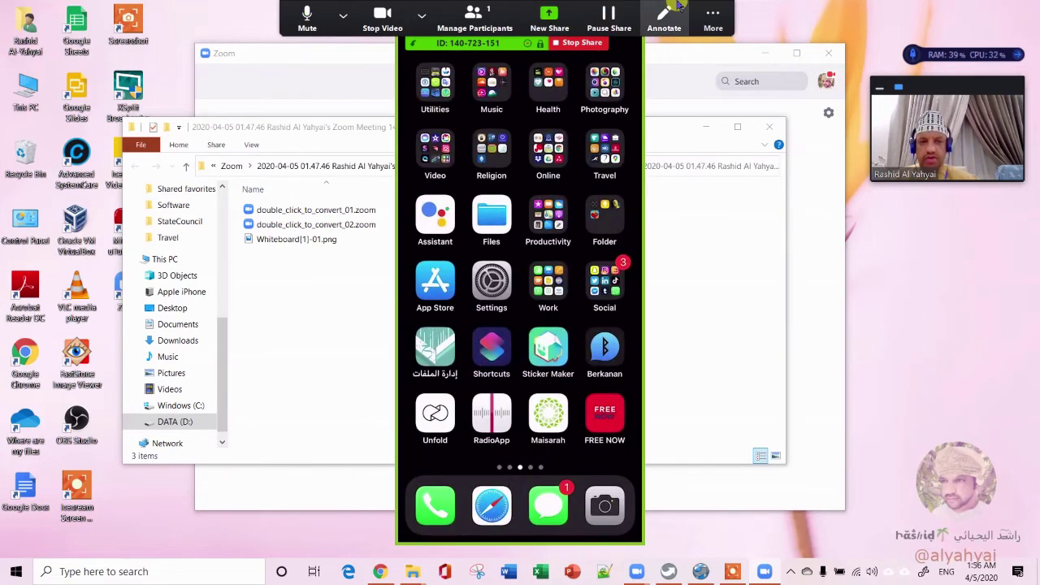
left_click(549, 16)
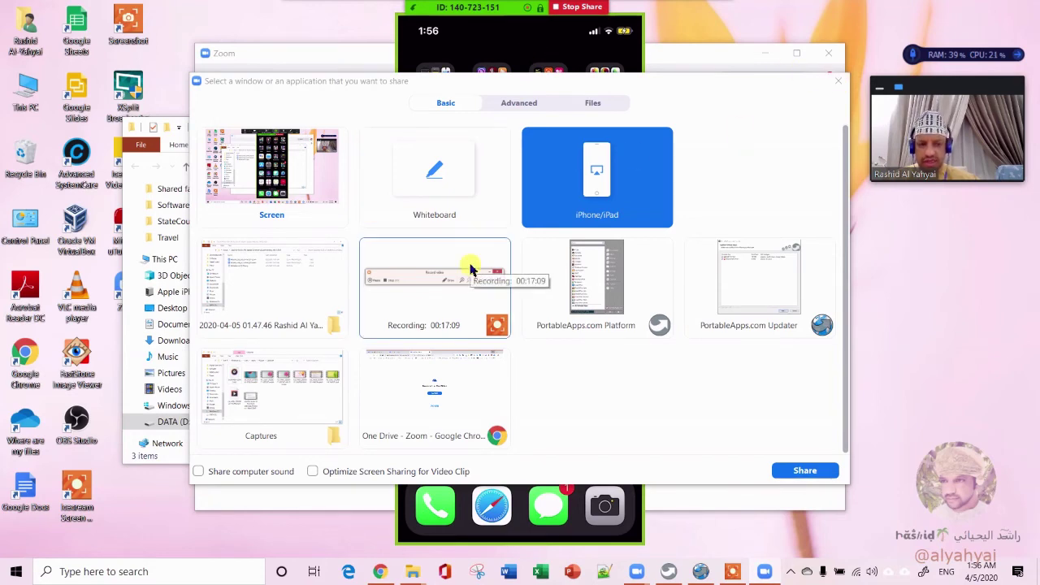
left_click(837, 81)
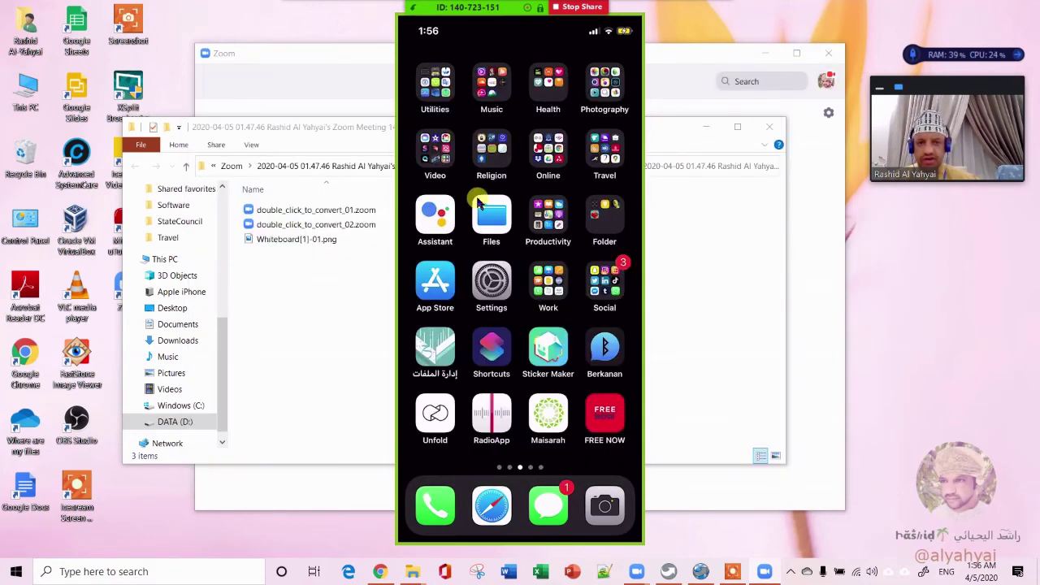
Replace the iPhone/iPad share with a new share of the whole Screen
mouse_move(543, 10)
left_click(557, 27)
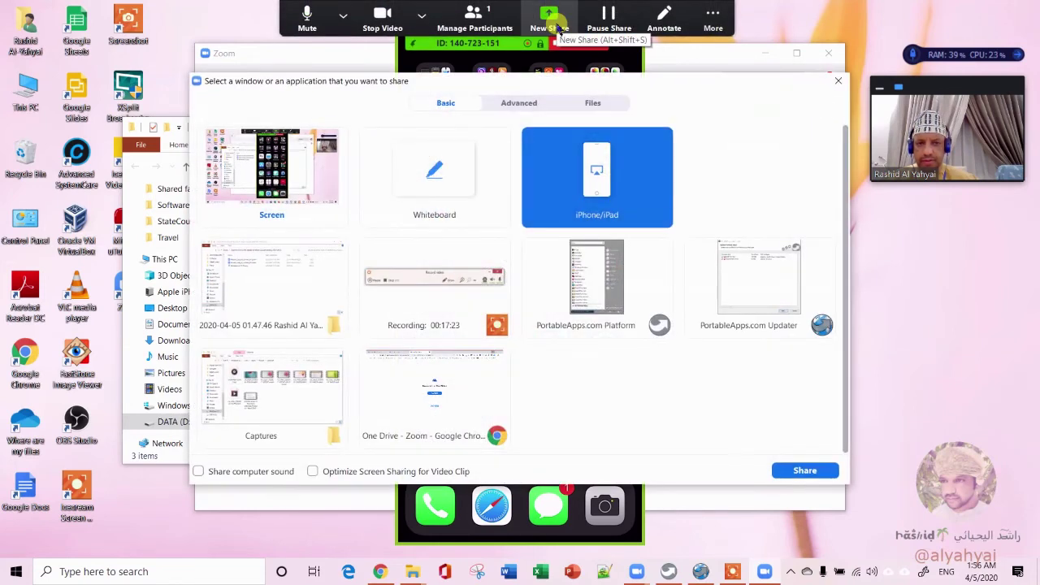
left_click(292, 188)
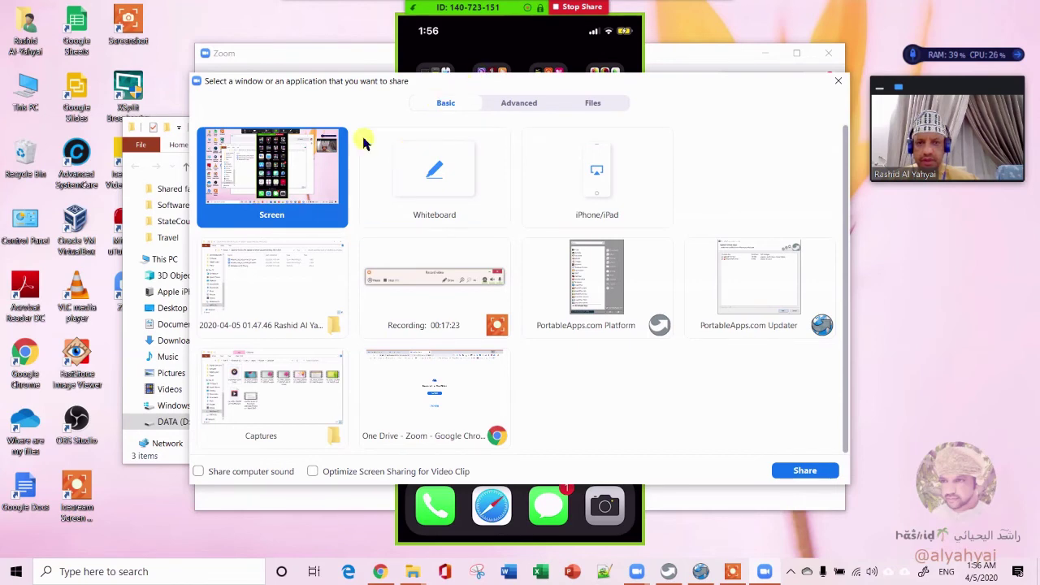
double_click(289, 171)
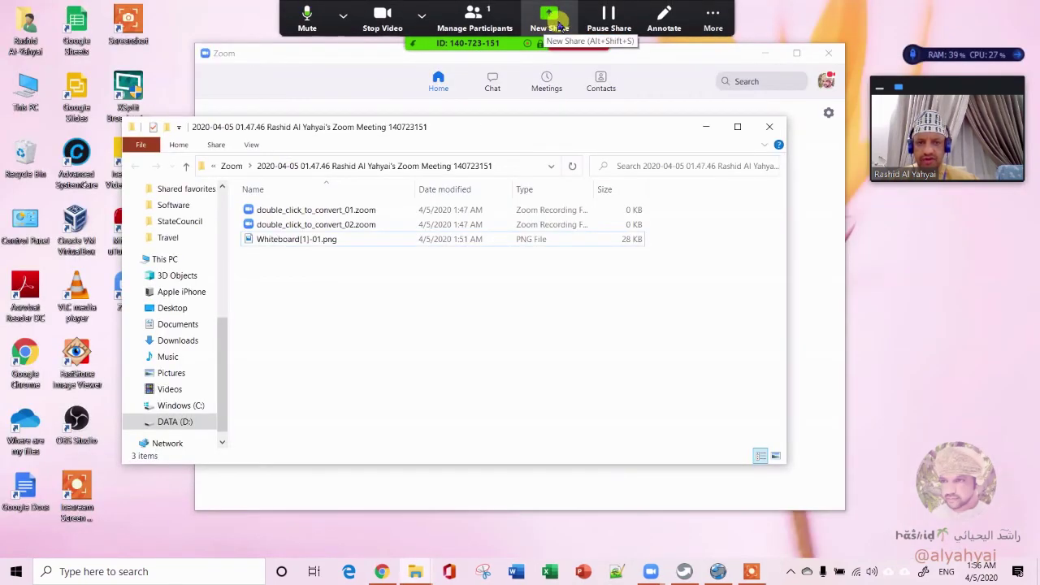
Look at the new-share choices and the additional meeting controls, and close the share selection window without changing the share
left_click(549, 27)
left_click(712, 27)
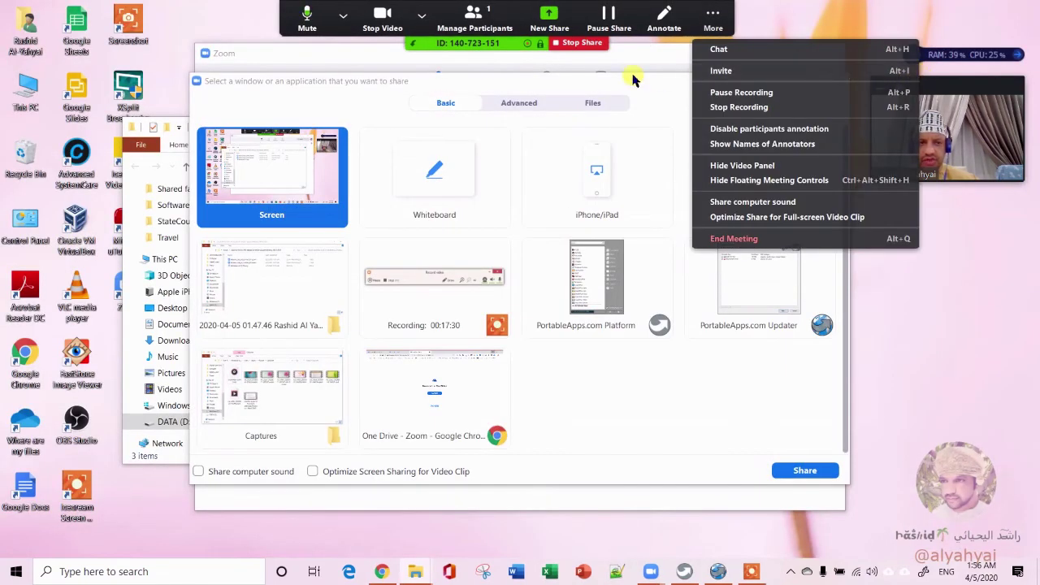
left_click(841, 81)
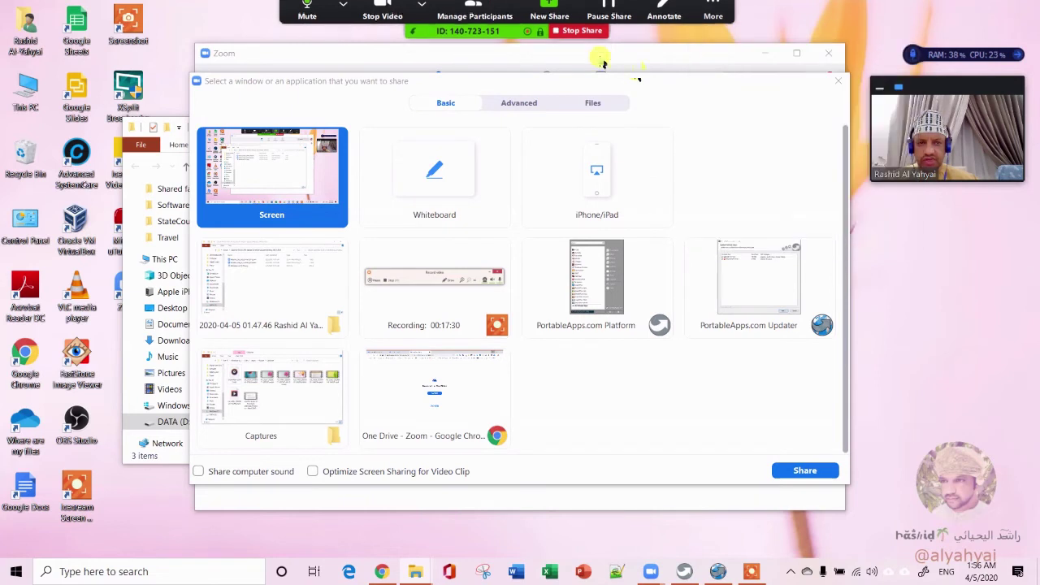
left_click(839, 82)
Stop the screen share and take the meeting window out of full screen
mouse_move(569, 8)
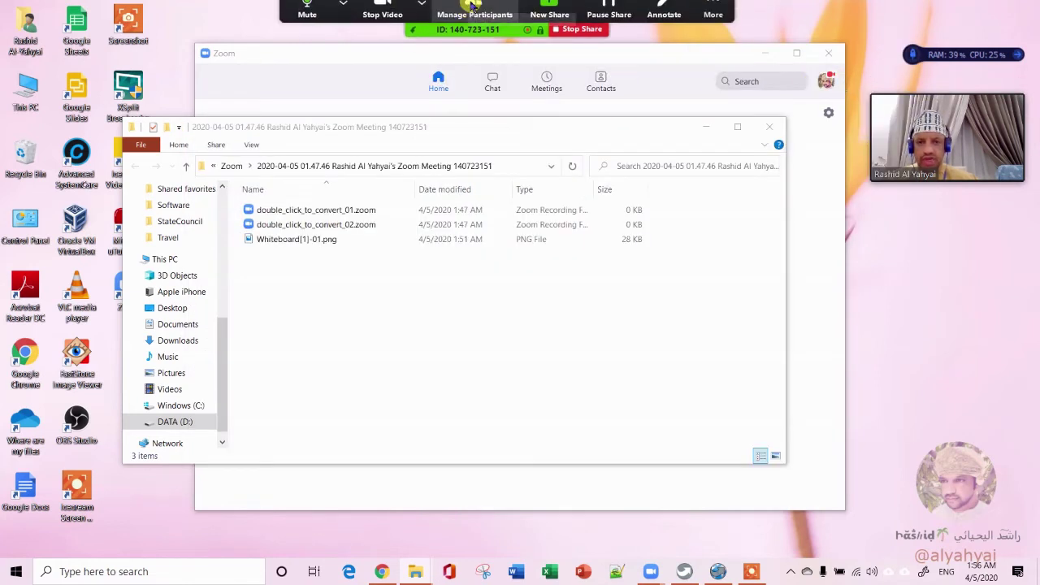
left_click(573, 42)
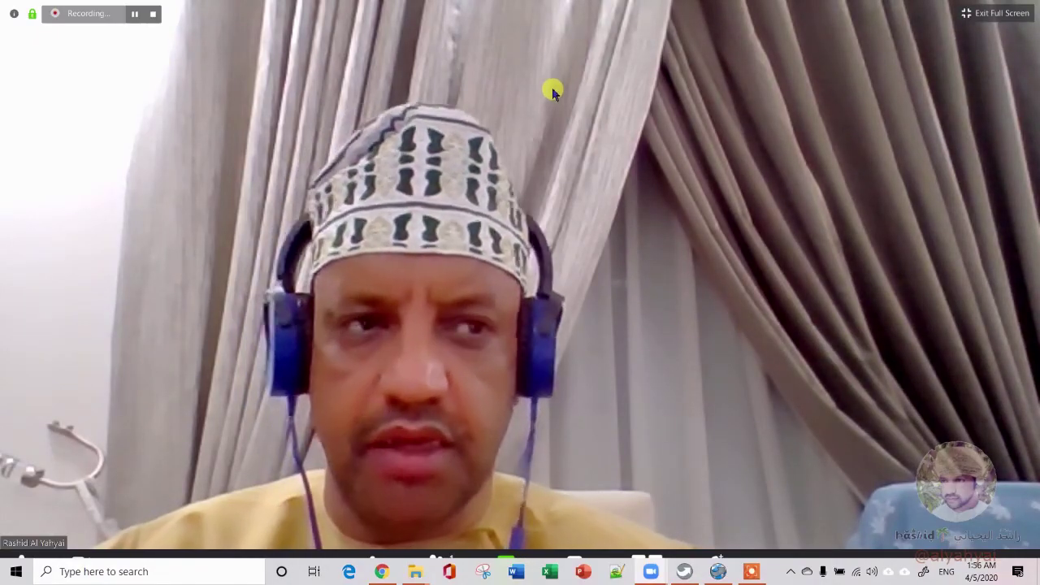
left_click(981, 11)
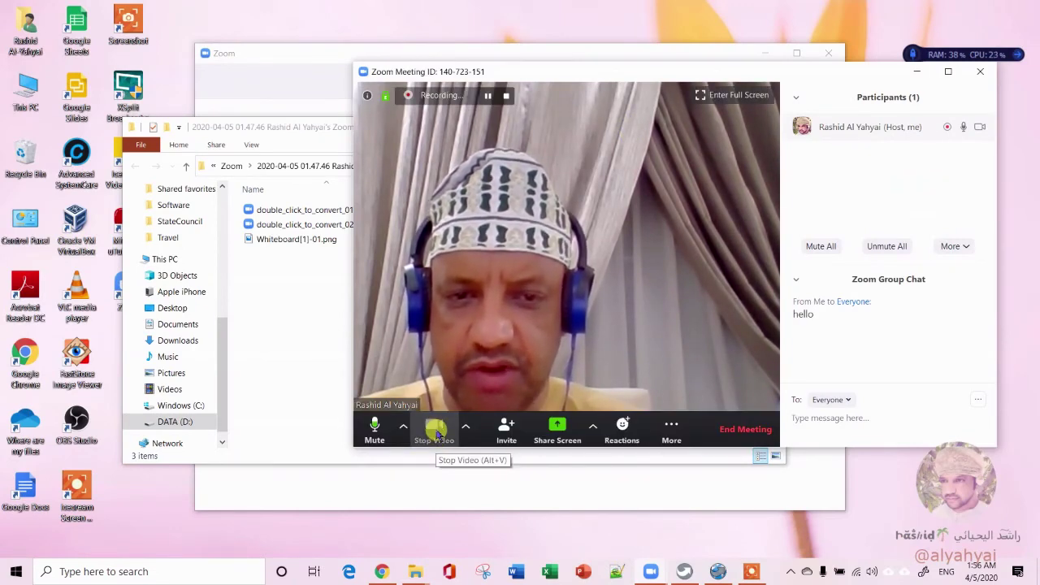
Turn off the host's video and mute the microphone in the meeting
left_click(435, 431)
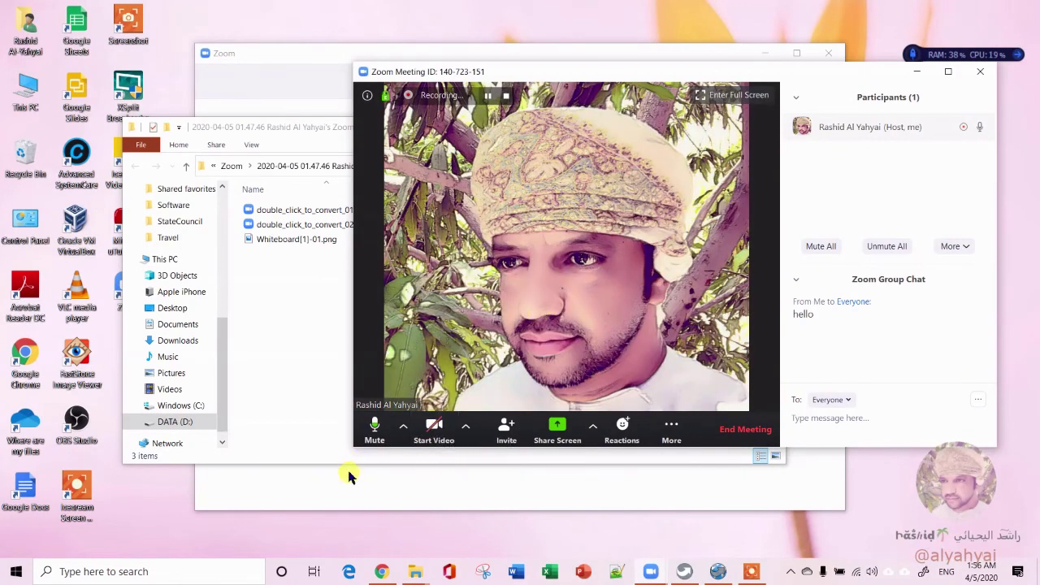
left_click(376, 426)
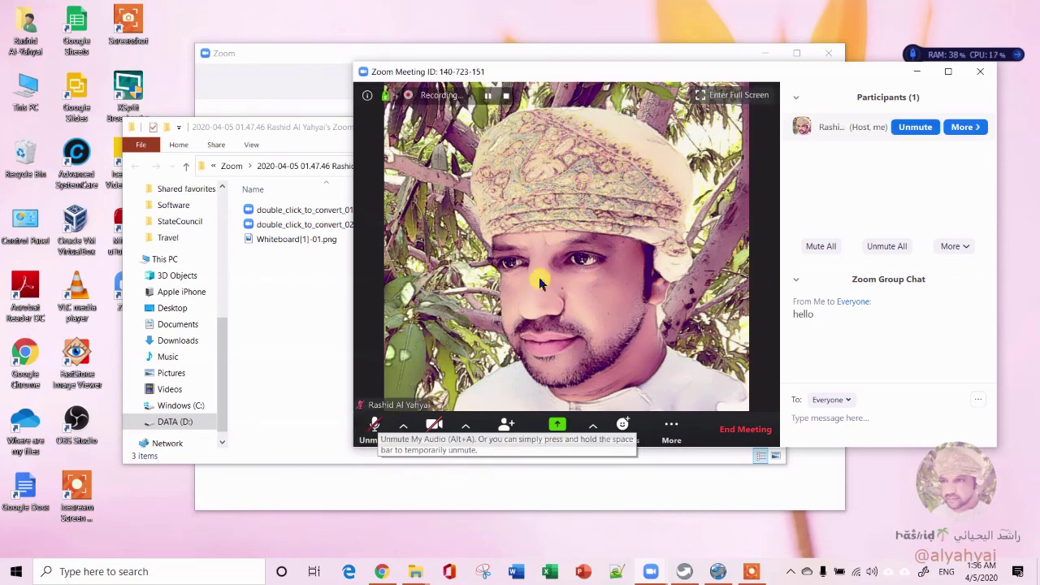
Stop the meeting recording and end the meeting for all participants
left_click(671, 428)
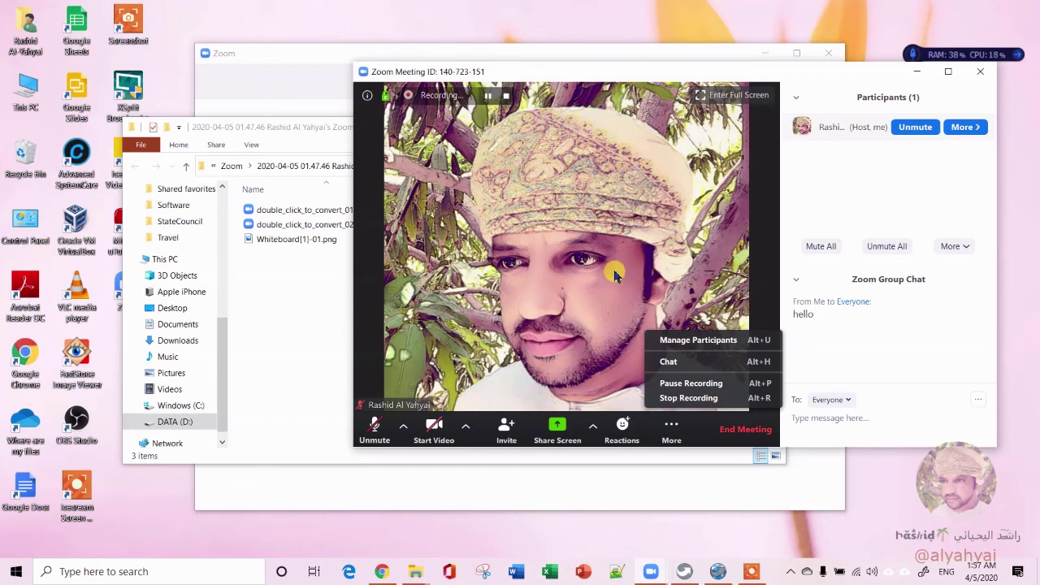
left_click(692, 399)
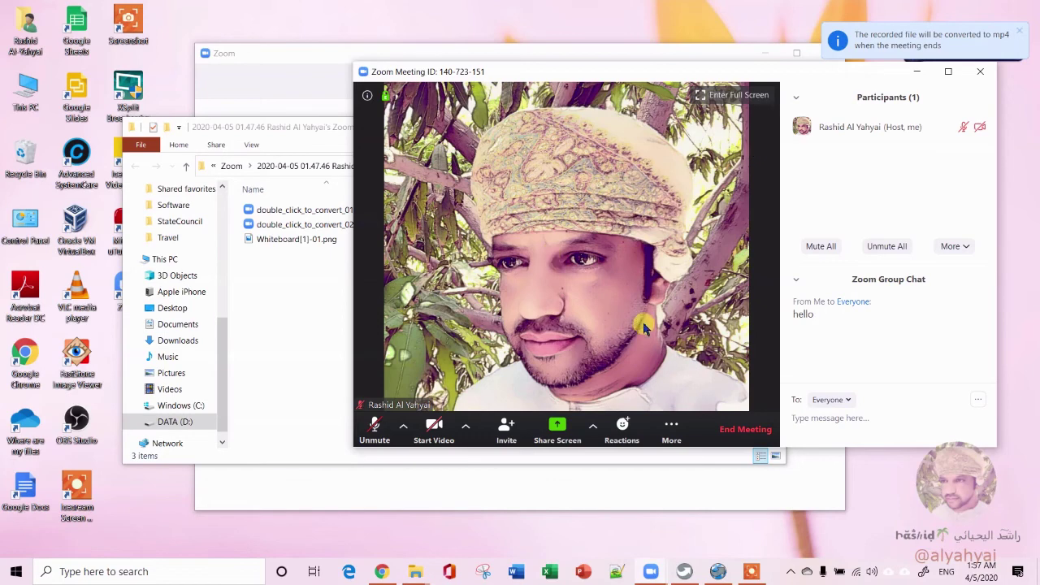
left_click(747, 433)
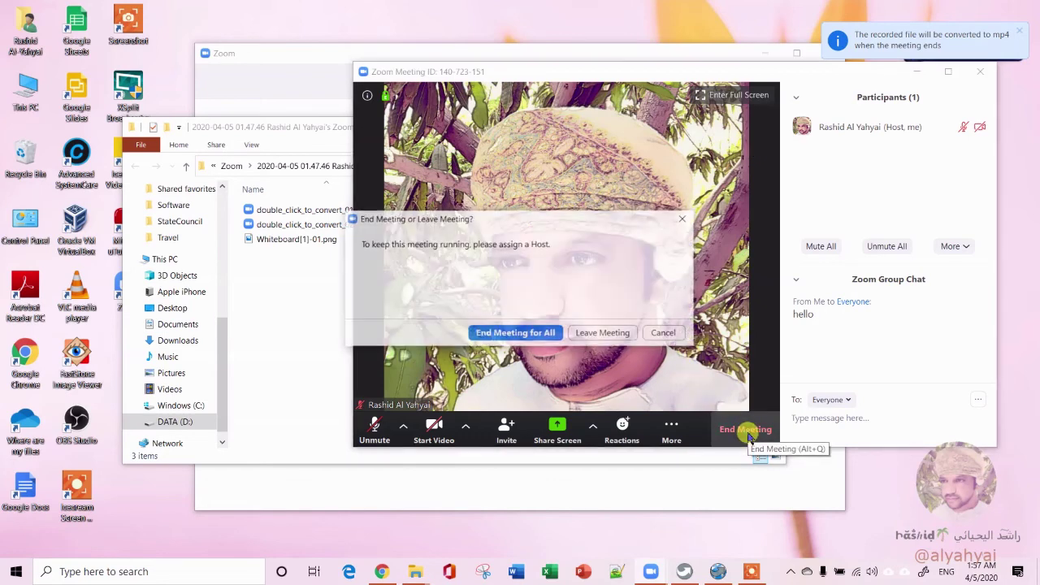
left_click(505, 335)
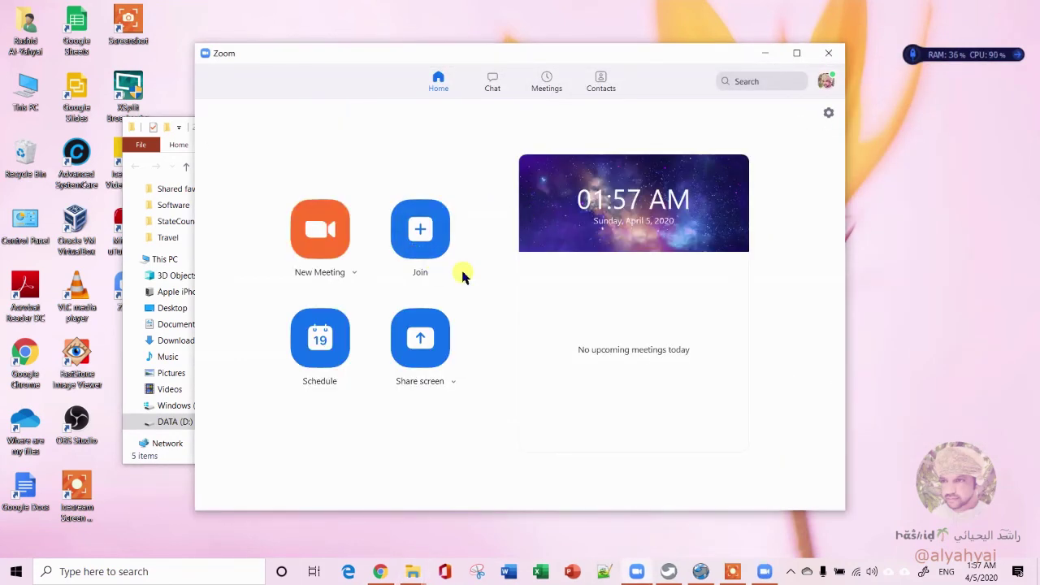
Look at the home page's extra options for Share screen and New Meeting, including the Personal Meeting ID choices
left_click(452, 382)
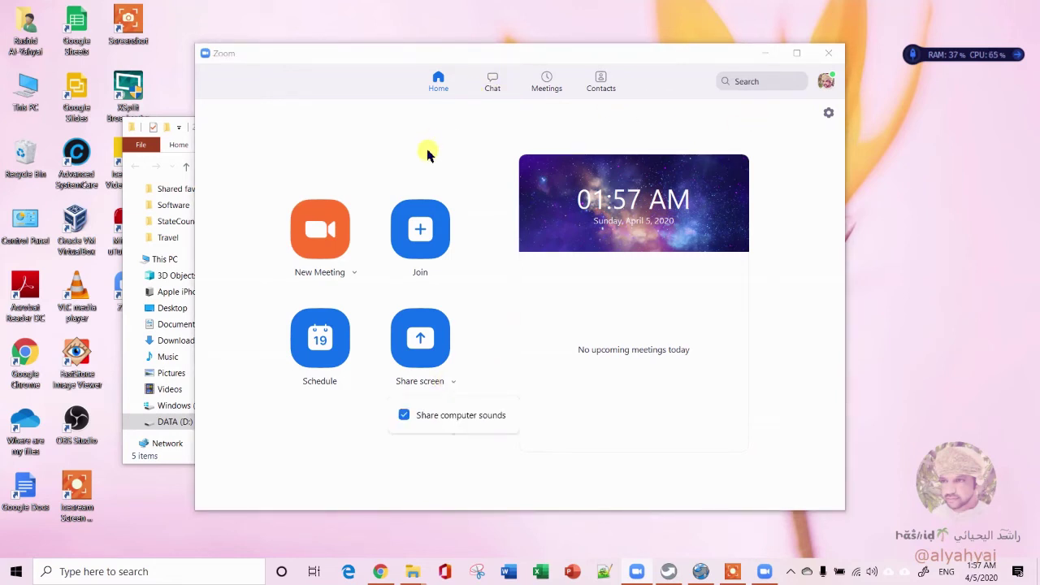
left_click(352, 273)
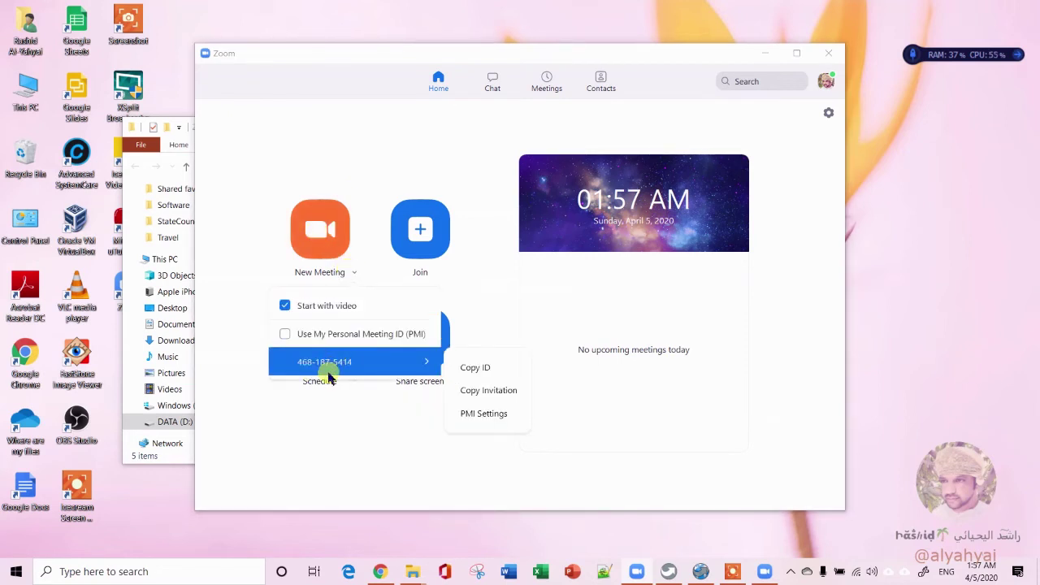
left_click(406, 183)
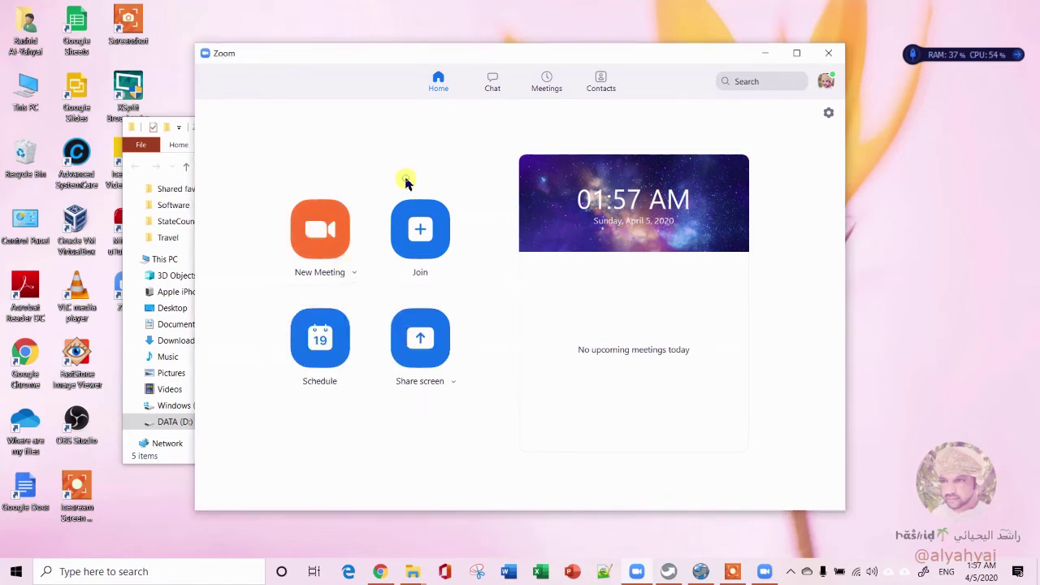
Look through the Schedule Meeting form, try the Google Calendar and Other Calendars choices, and cancel without scheduling
left_click(317, 354)
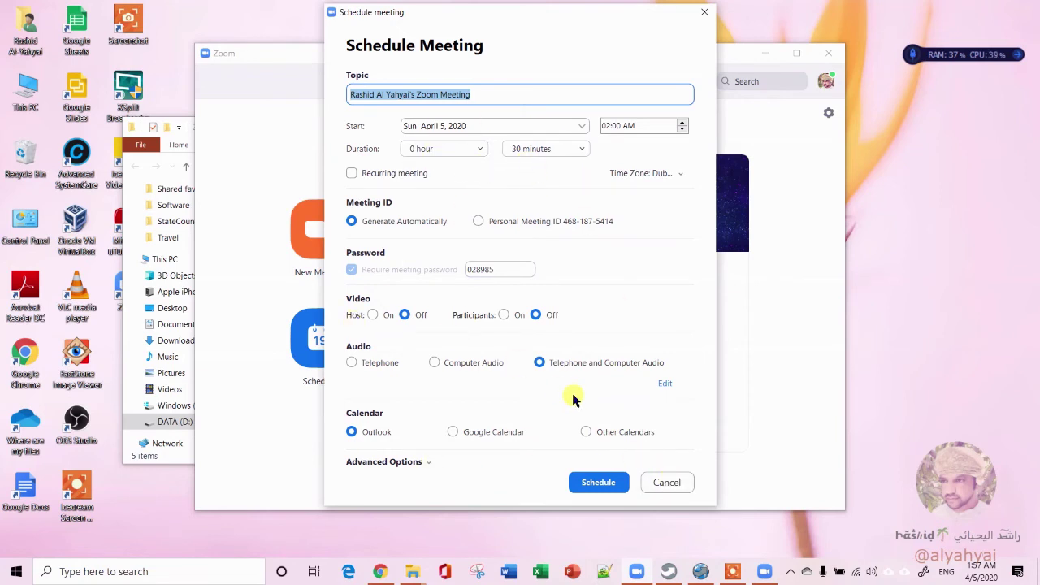
left_click(453, 431)
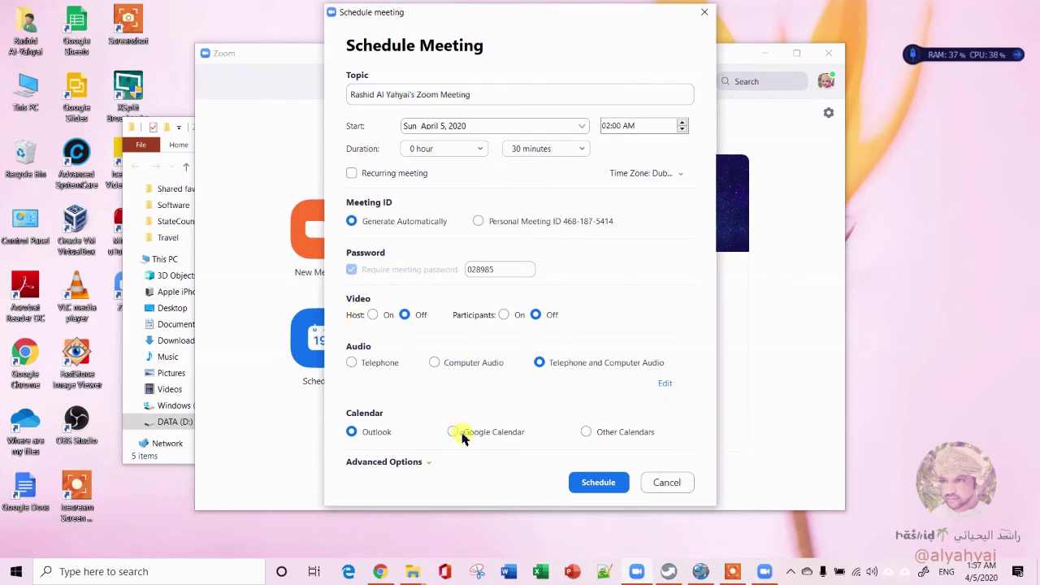
left_click(585, 431)
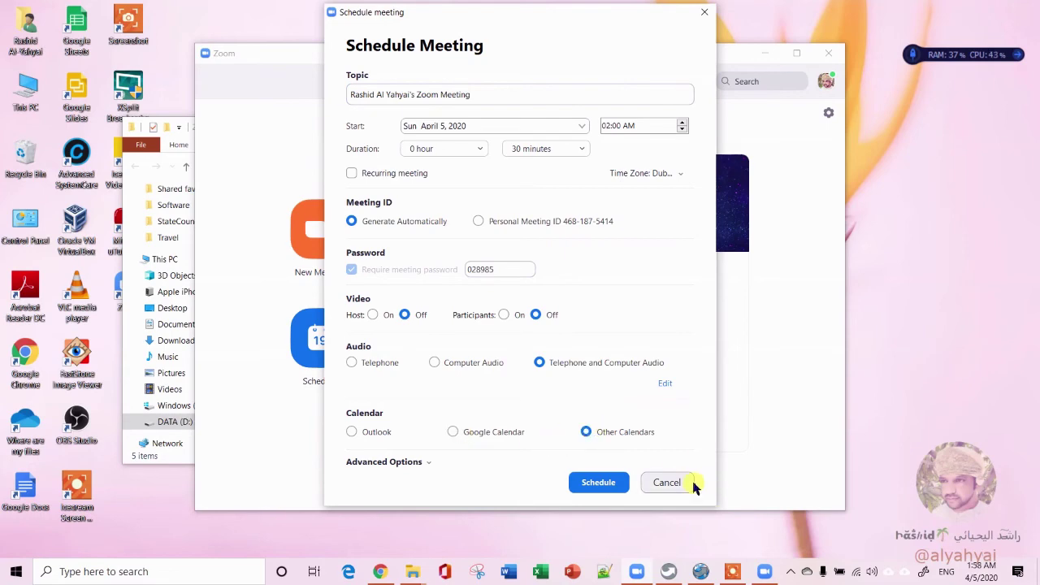
left_click(689, 485)
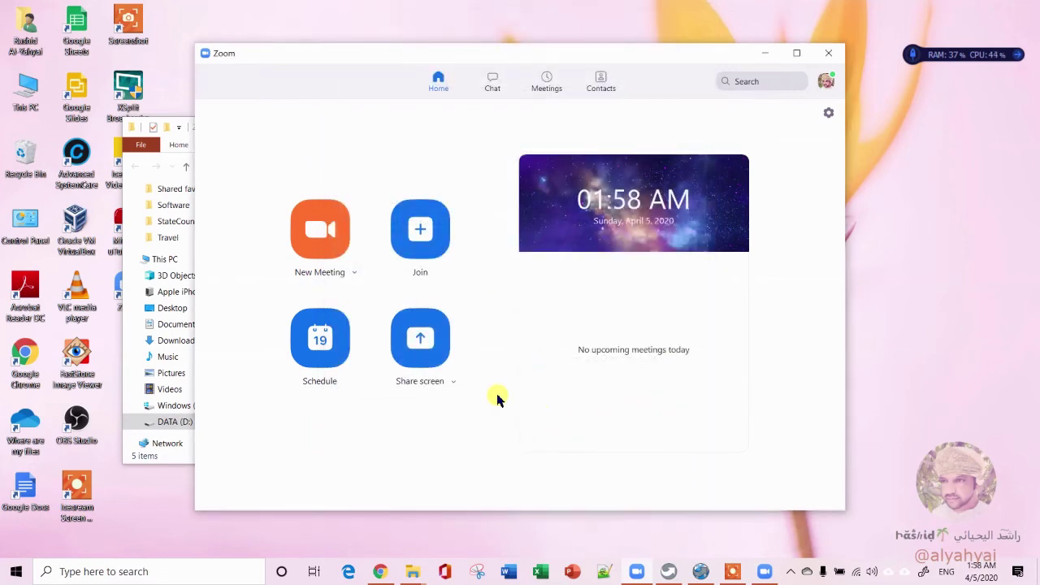
Look at the Share computer sounds option and browse the Chat, Meetings (Upcoming and Recorded) and Contacts sections
left_click(453, 382)
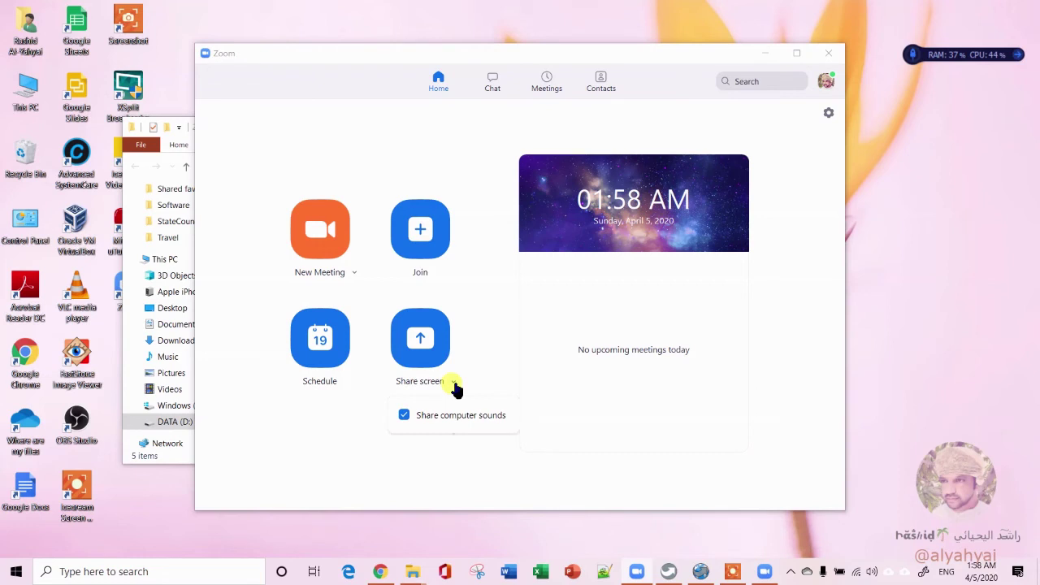
left_click(491, 300)
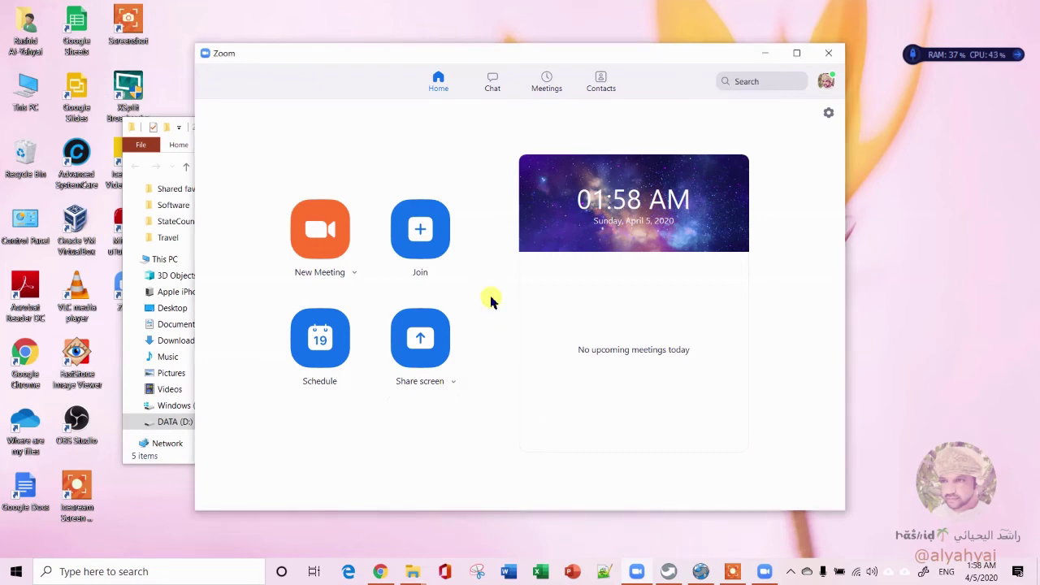
left_click(492, 83)
left_click(549, 84)
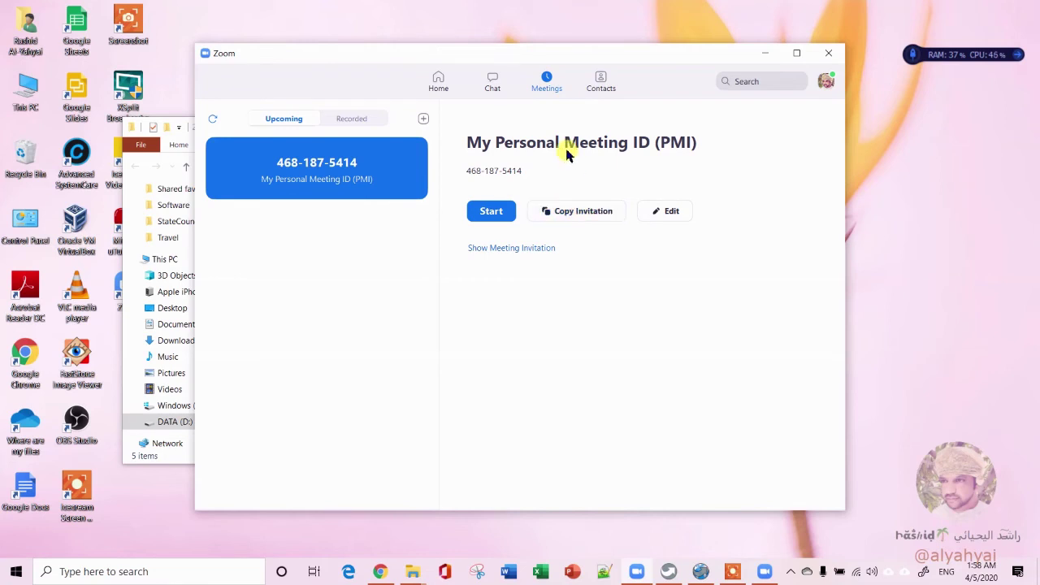
left_click(356, 119)
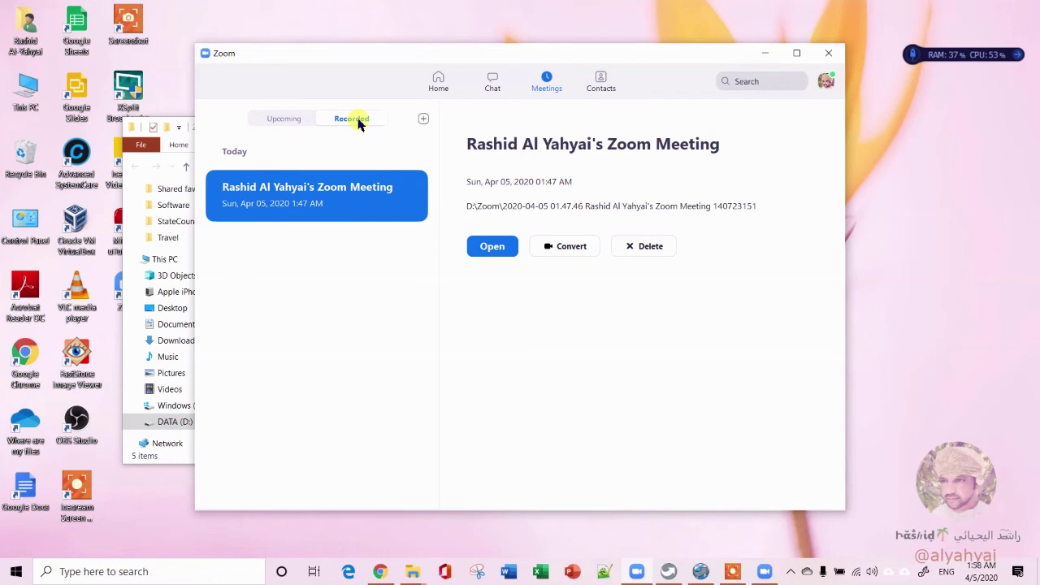
left_click(289, 119)
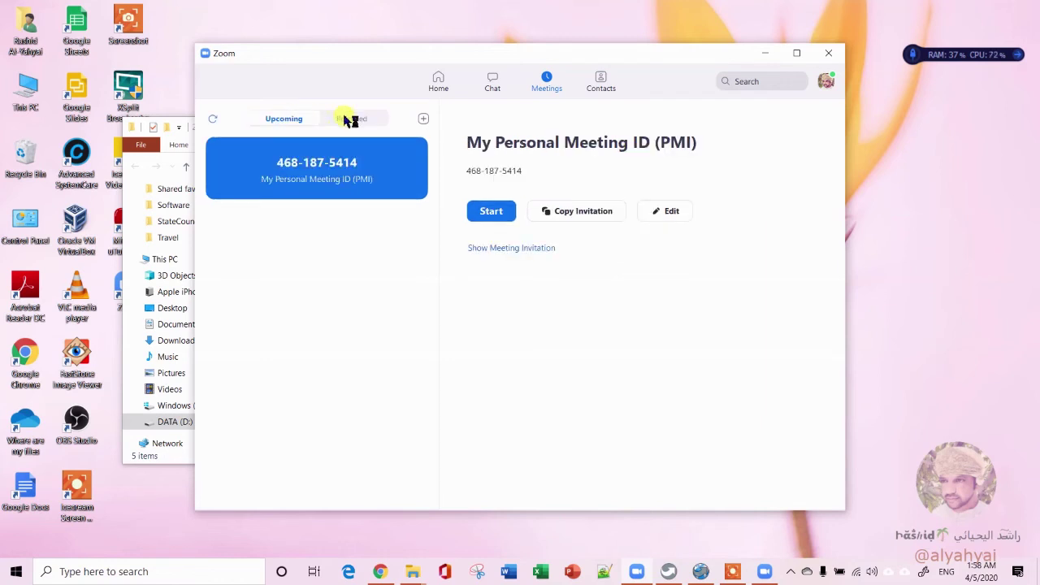
left_click(607, 79)
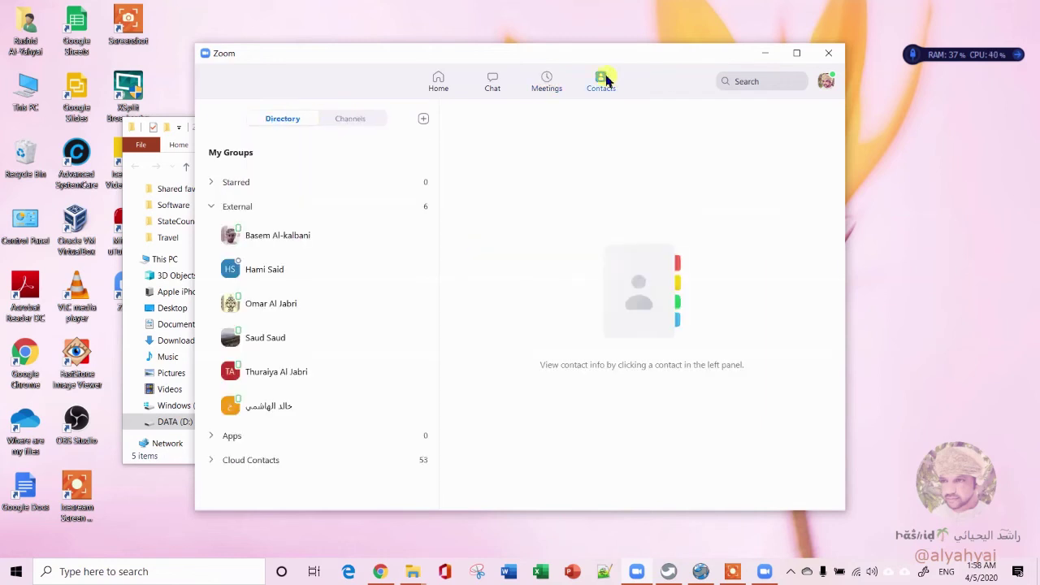
Open the file folder of today's recorded meeting to examine its files, and close the folder window
left_click(555, 87)
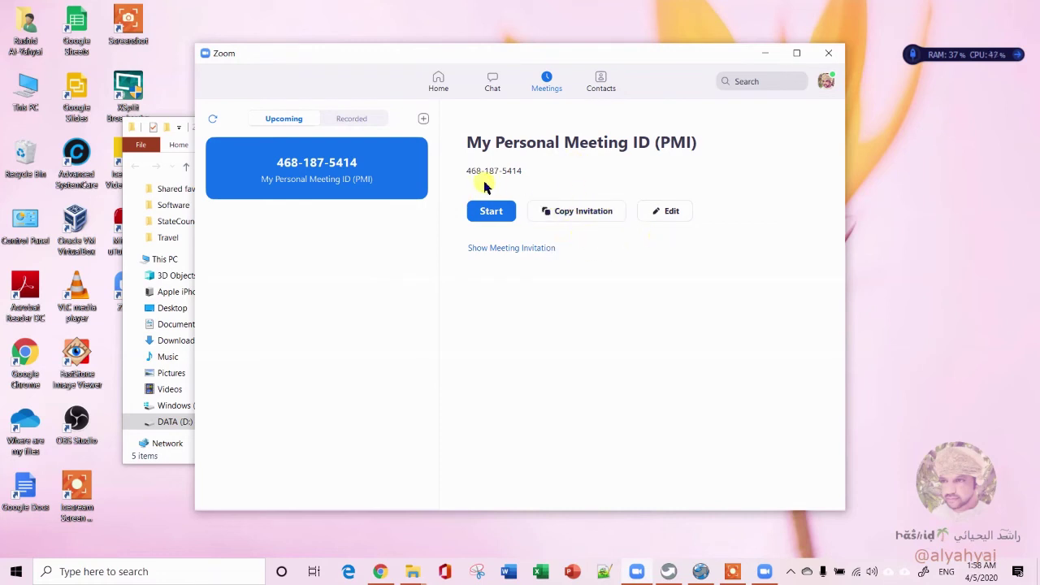
left_click(361, 120)
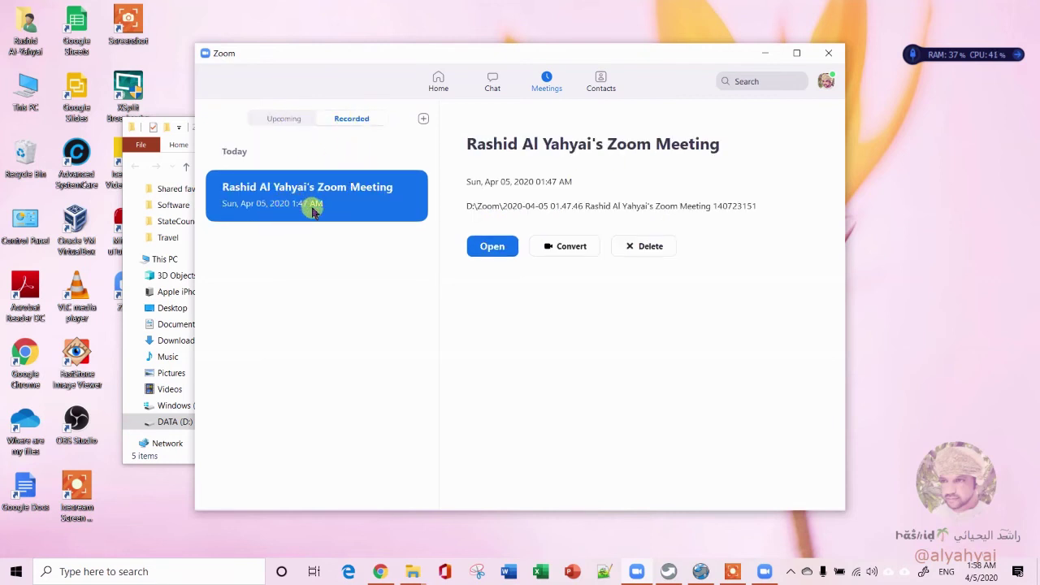
left_click(506, 247)
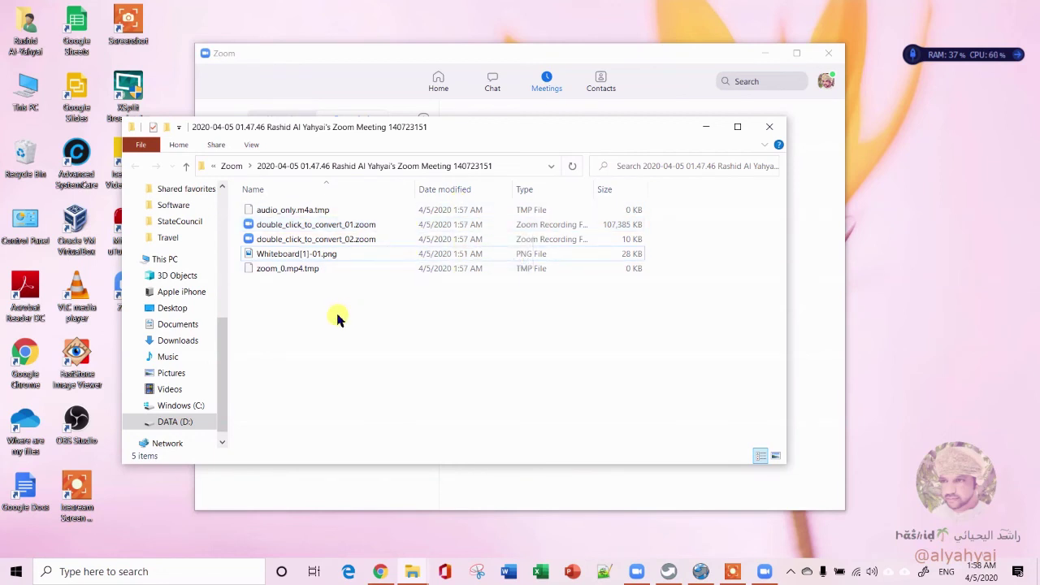
left_click(776, 128)
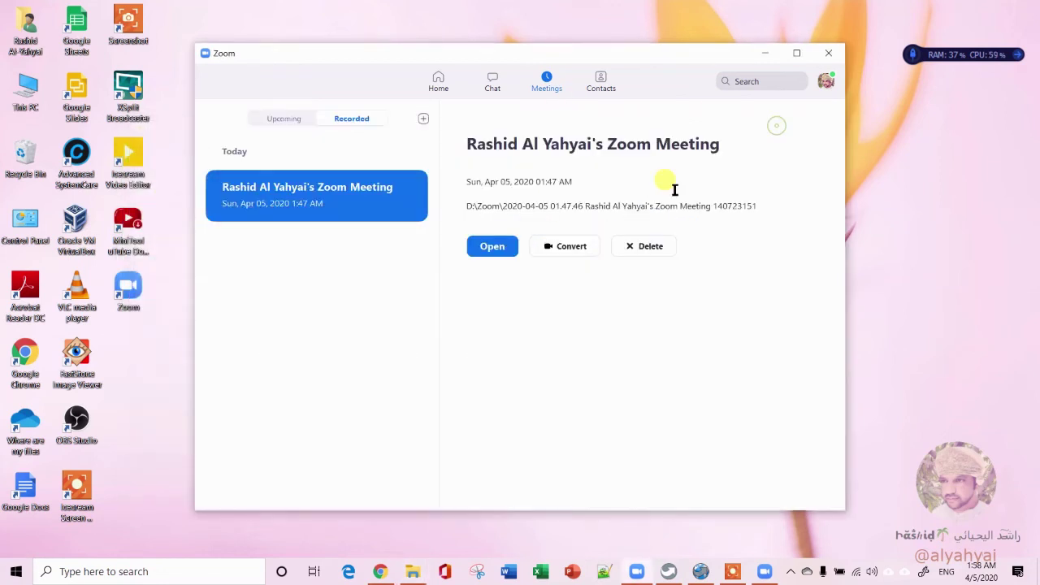
Try to convert the recorded meeting, first from the recordings list and again with double_click_to_convert_01.zoom in its folder
left_click(583, 249)
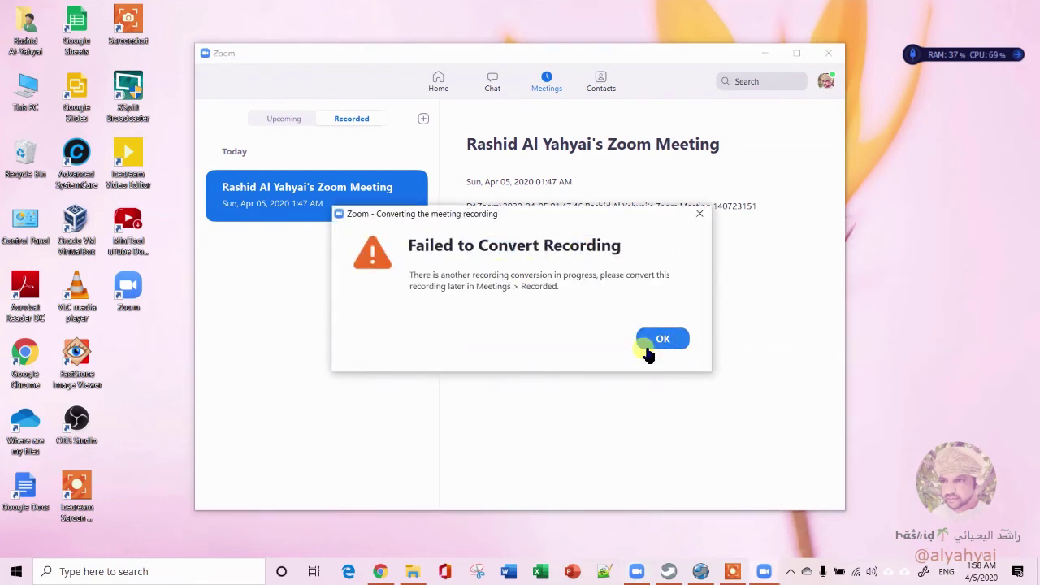
left_click(676, 342)
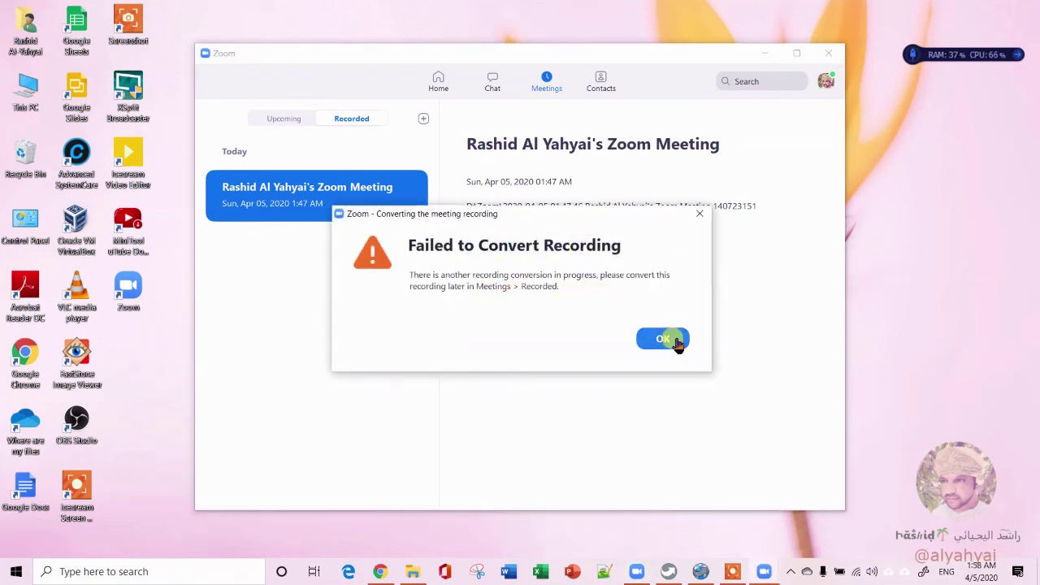
left_click(497, 255)
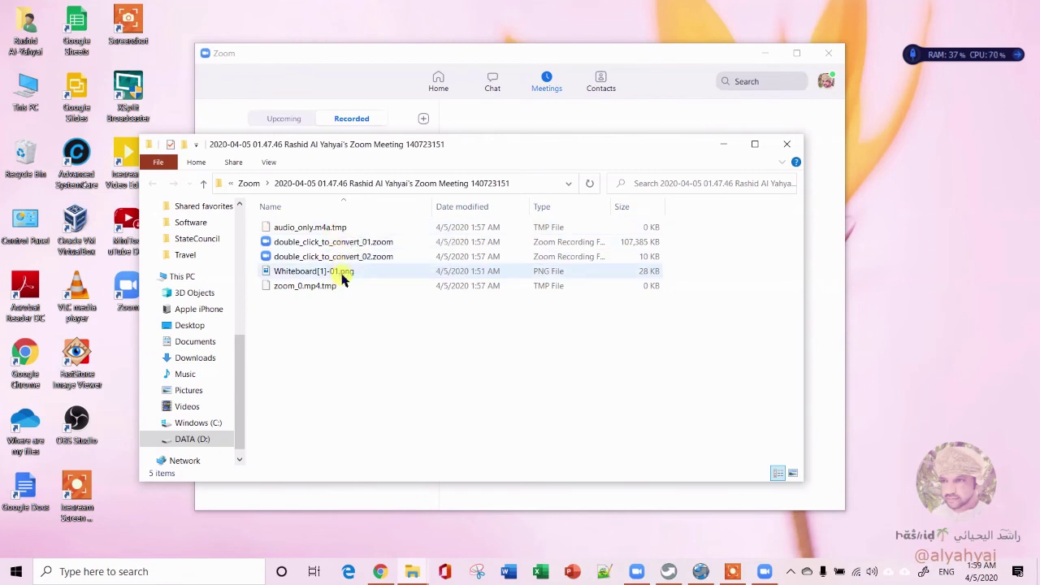
left_click(348, 241)
double_click(351, 241)
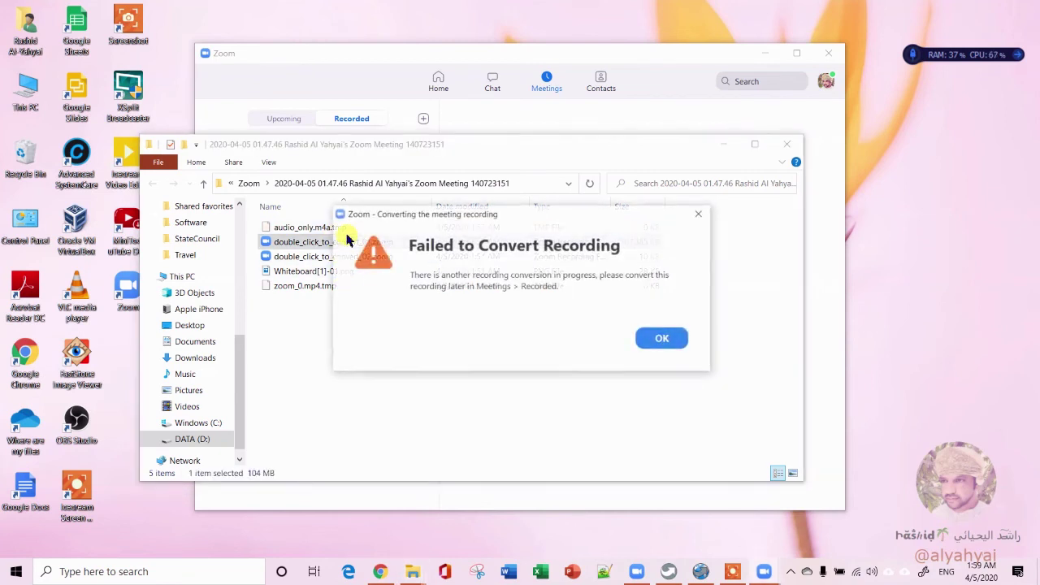
left_click(659, 341)
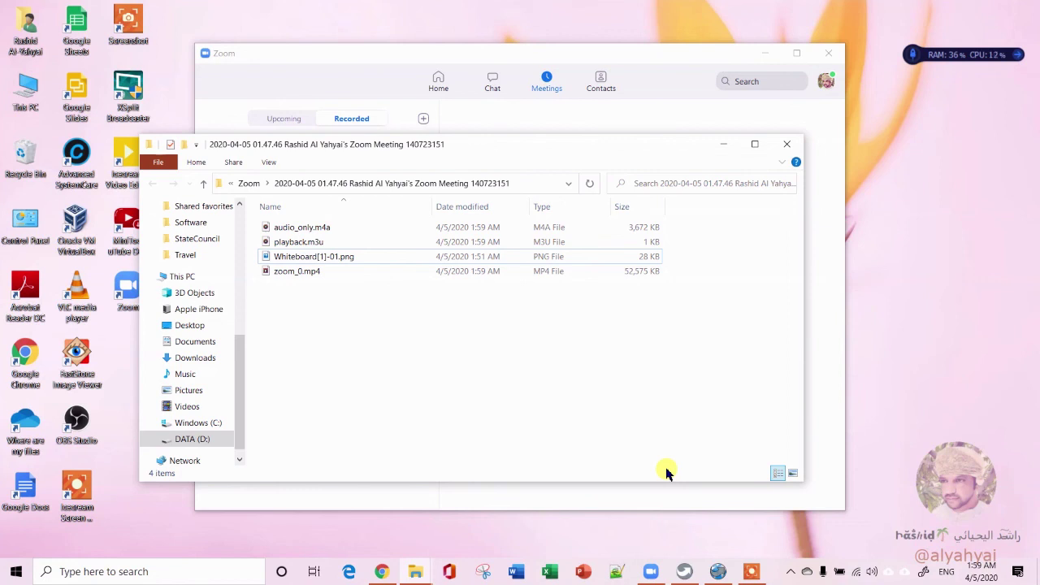
key("XF86AudioRaiseVolume")
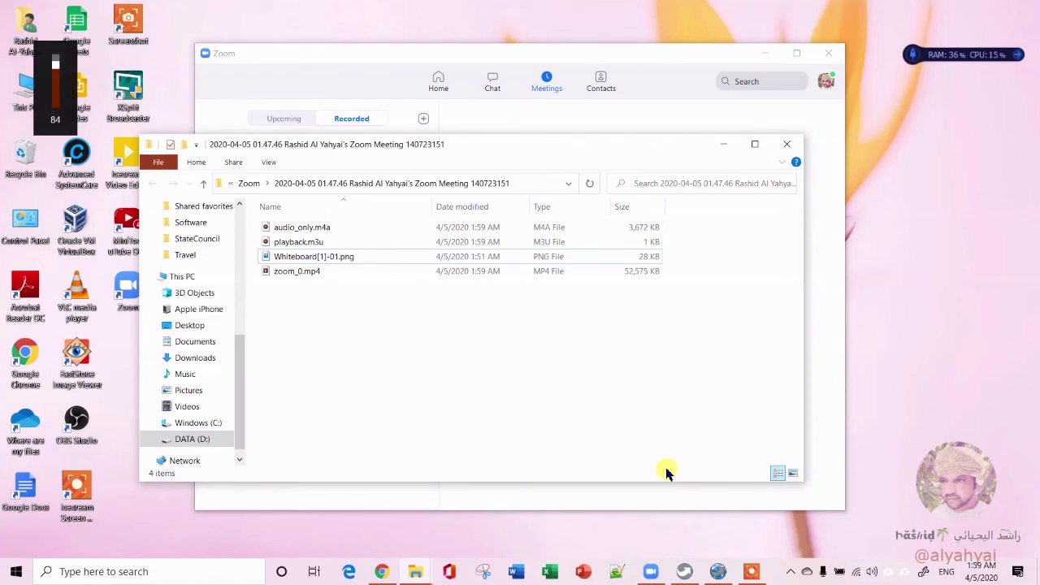
left_click(751, 571)
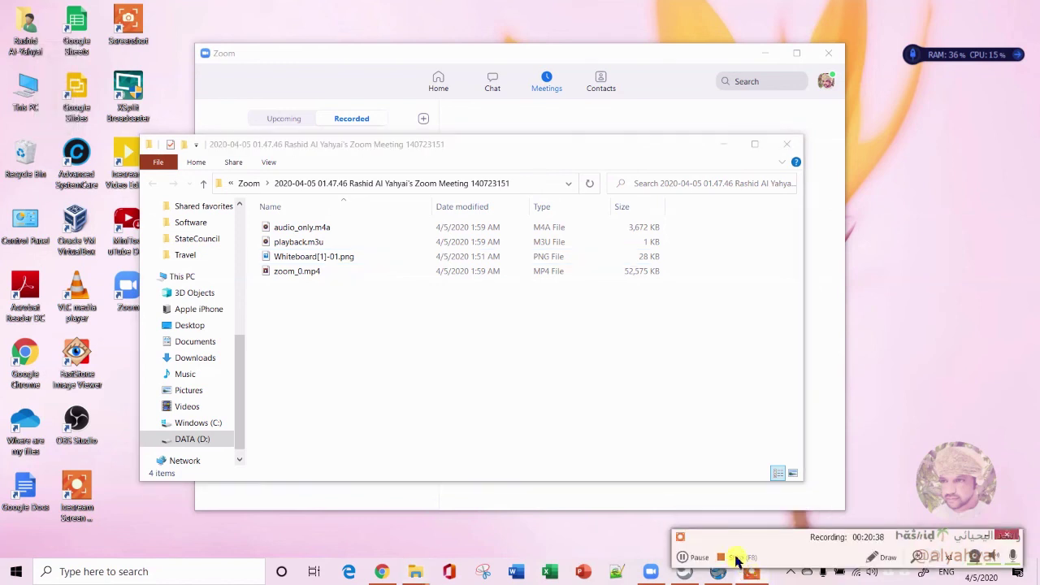